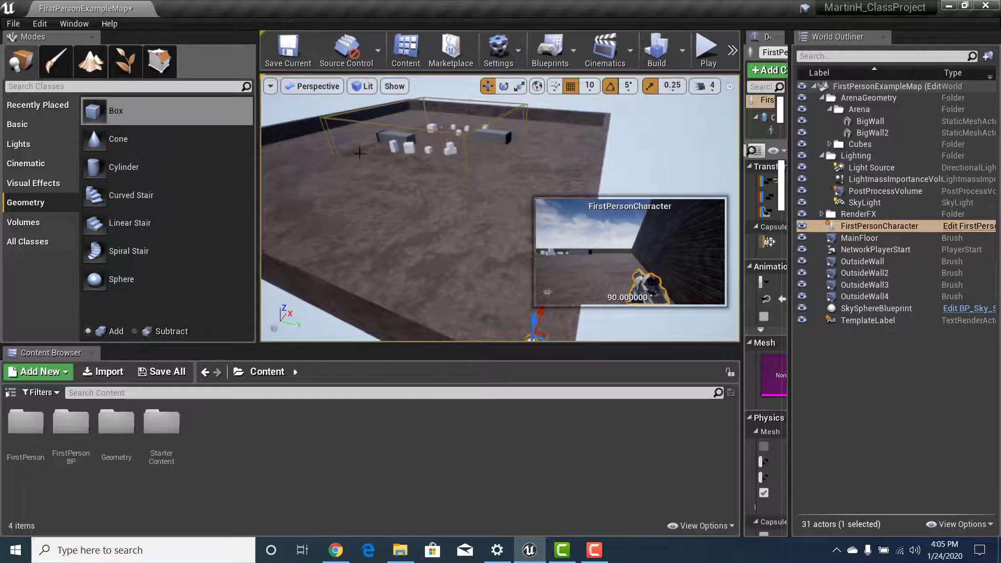
Move BigWall and BigWall2 across the floor to the first-person character's end of the arena, placing BigWall2 against the outside wall.
{"action": "left_click", "coordinate": [399, 136]}
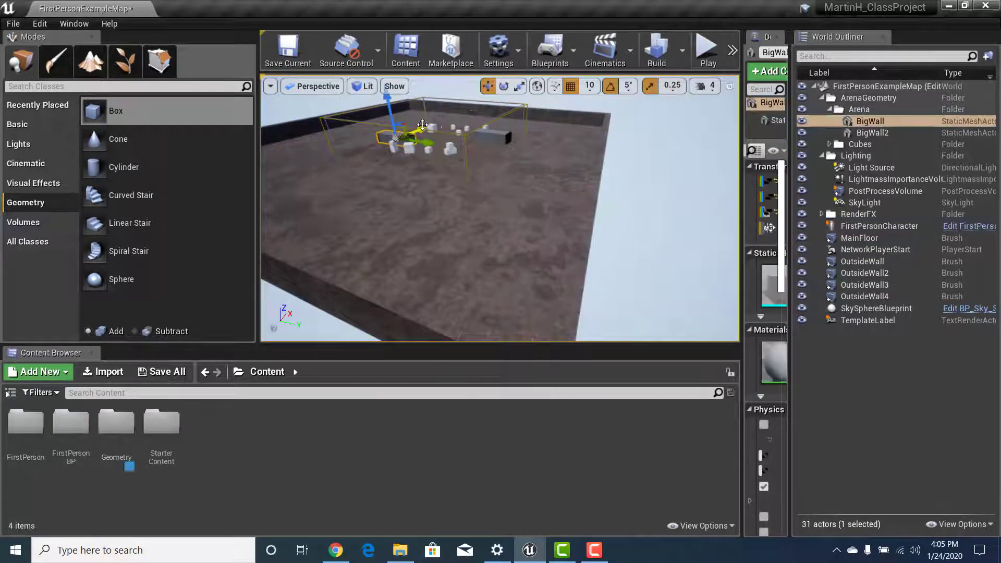
{"action": "left_click_drag", "start_coordinate": [422, 125], "coordinate": [379, 271]}
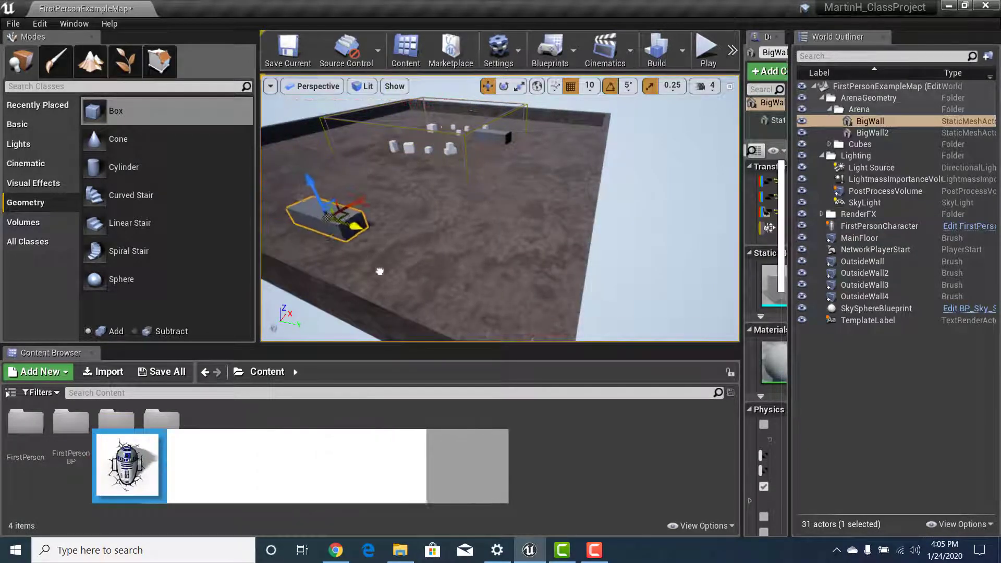
{"action": "left_click", "coordinate": [505, 137]}
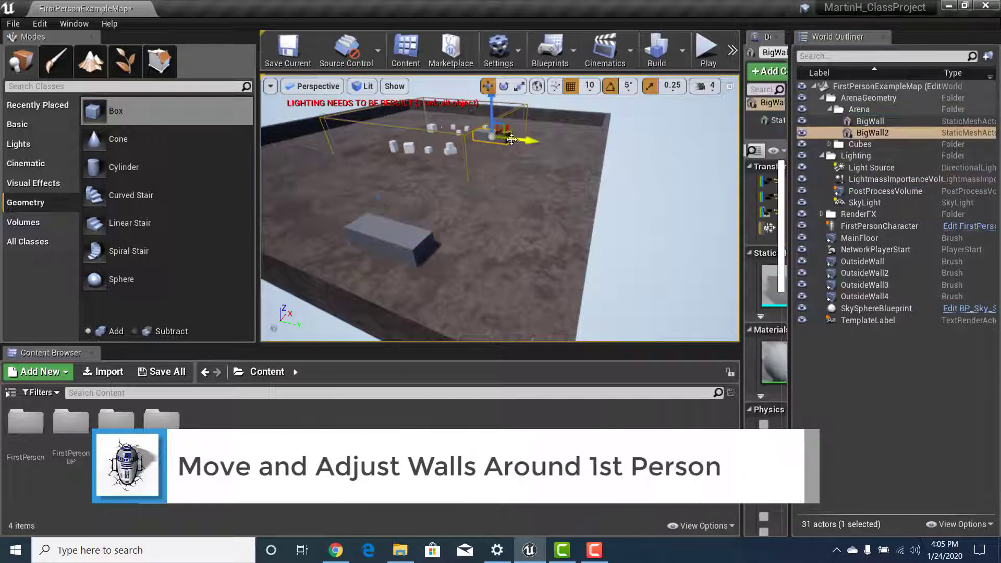
{"action": "left_click_drag", "start_coordinate": [517, 133], "coordinate": [489, 265]}
{"action": "right_click_drag", "start_coordinate": [478, 259], "coordinate": [498, 313]}
{"action": "left_click_drag", "start_coordinate": [394, 212], "coordinate": [523, 218]}
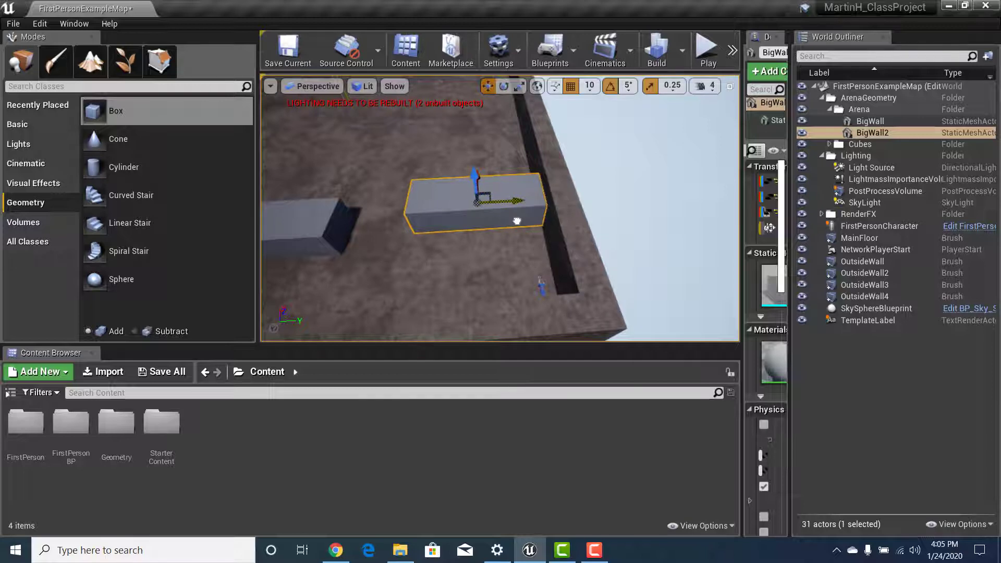
{"action": "right_click_drag", "start_coordinate": [500, 218], "coordinate": [454, 194]}
Rotate BigWall by -90 degrees about its vertical axis.
{"action": "left_click", "coordinate": [443, 167]}
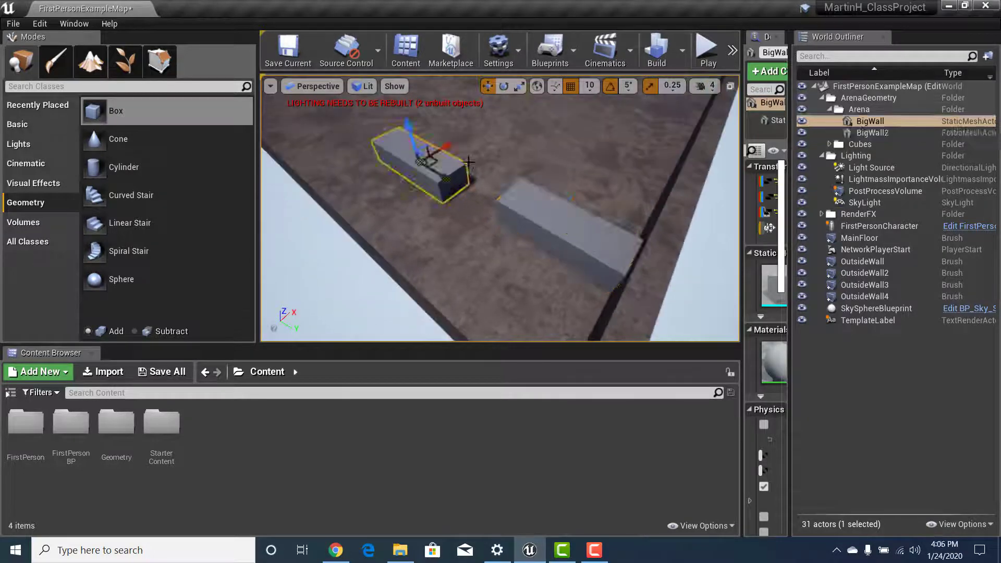
{"action": "key", "text": "e"}
{"action": "left_click_drag", "start_coordinate": [394, 198], "coordinate": [355, 185]}
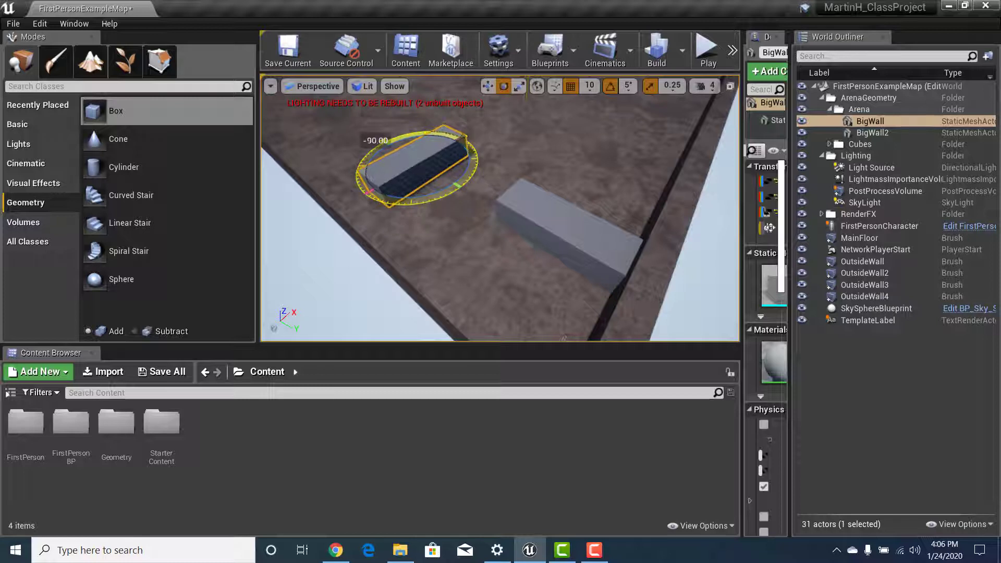
Reposition the rotated BigWall away from BigWall2 and stretch it lengthwise into a long wall.
{"action": "key", "text": "r"}
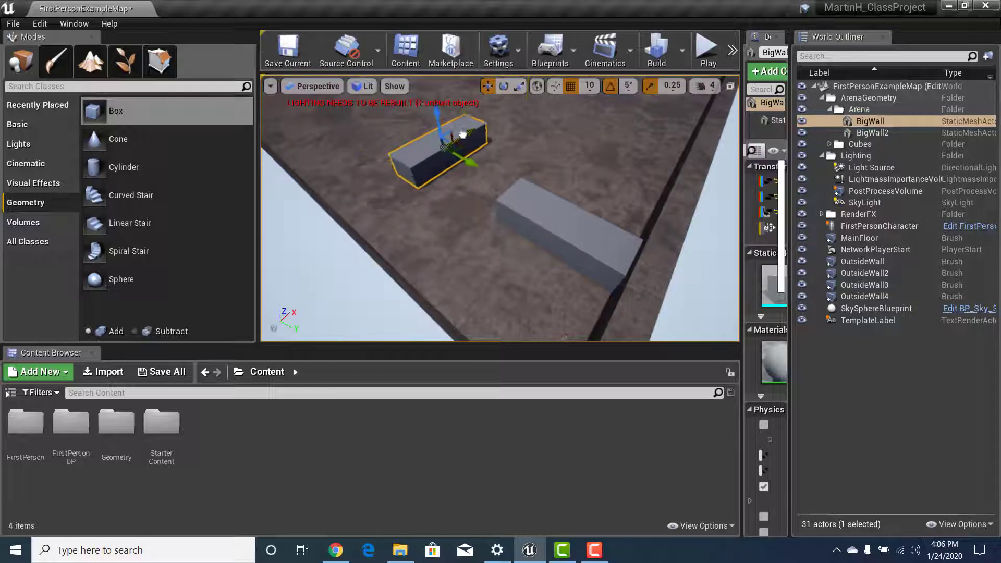
{"action": "key", "text": "e"}
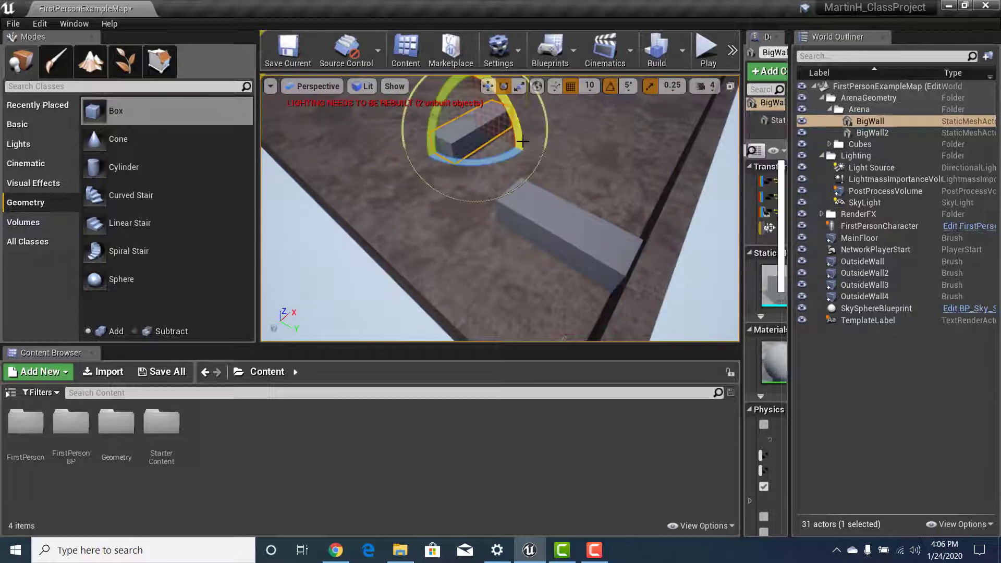
{"action": "key", "text": "r"}
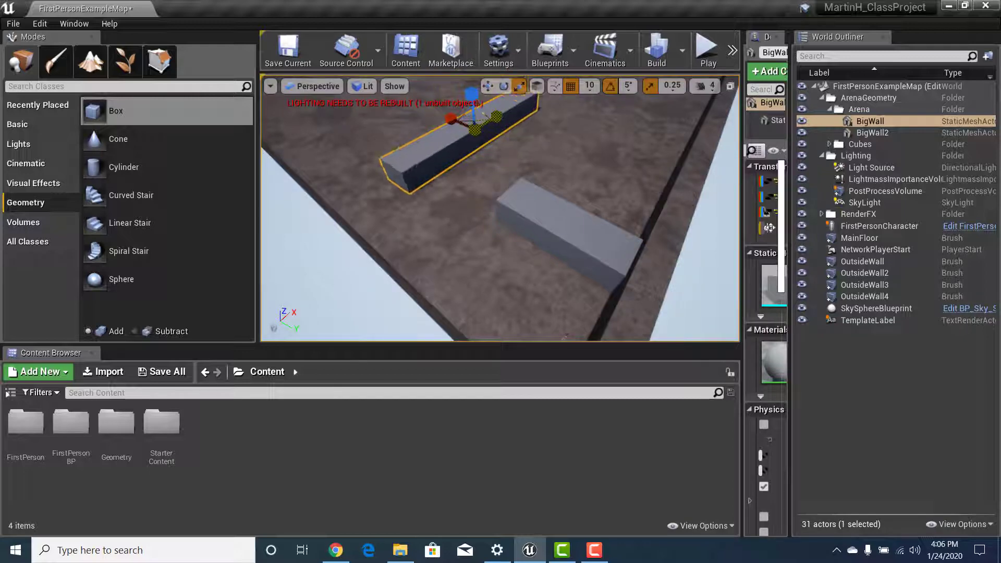
{"action": "left_click_drag", "start_coordinate": [497, 117], "coordinate": [512, 108]}
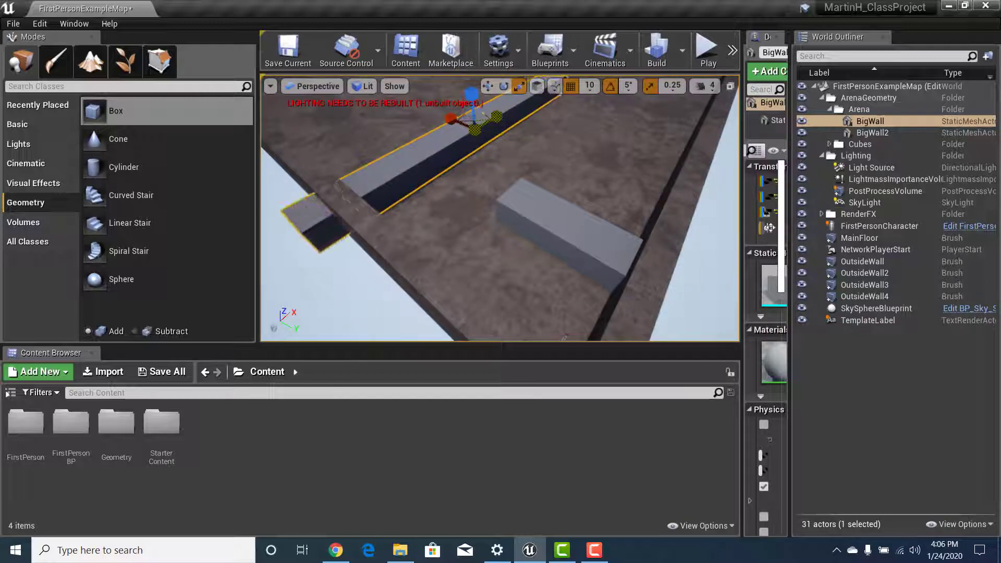
Slide BigWall along its length until its end meets the outside wall, and adjust its sideways position.
{"action": "key", "text": "f"}
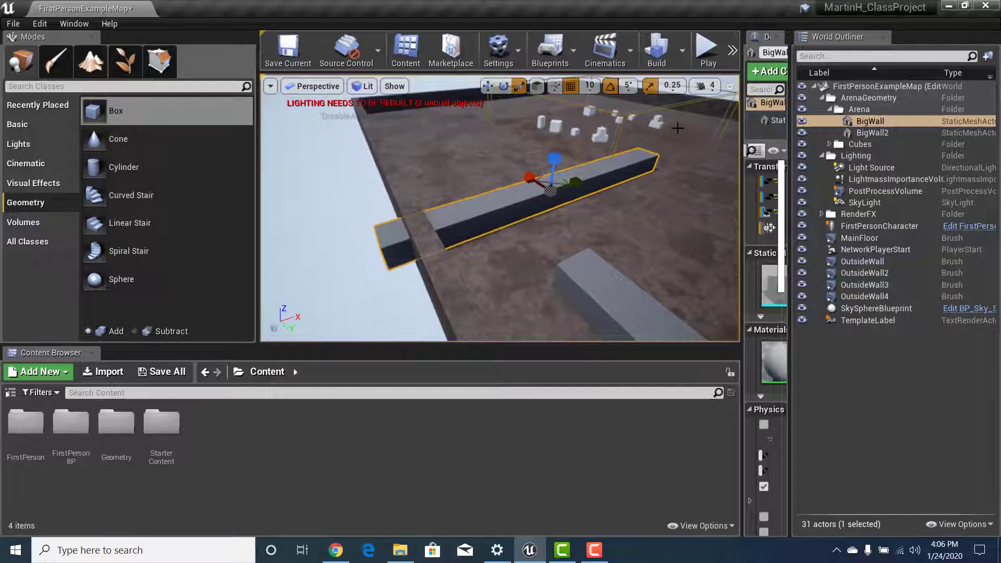
{"action": "left_click_drag", "start_coordinate": [579, 187], "coordinate": [598, 178]}
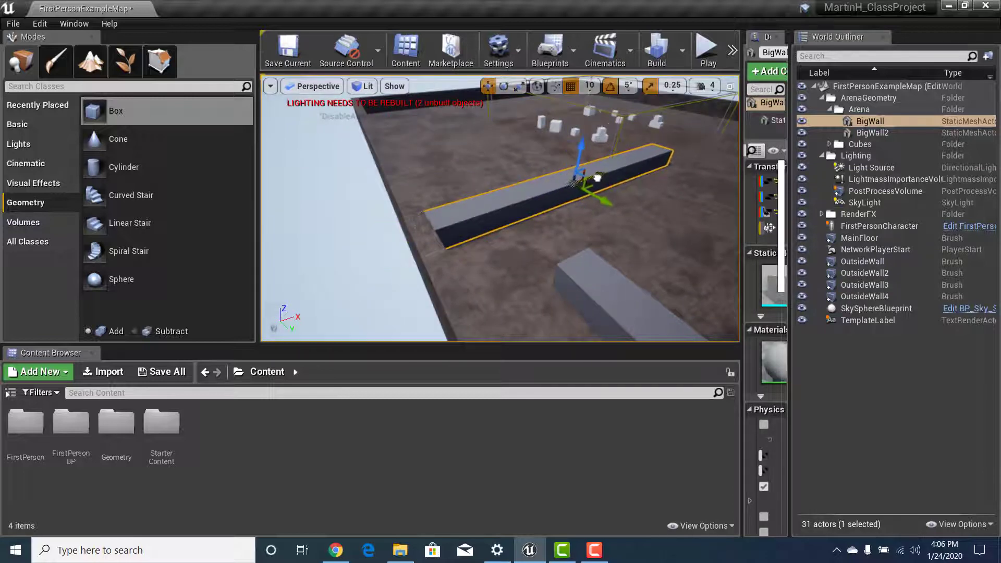
{"action": "right_click_drag", "start_coordinate": [483, 270], "coordinate": [509, 300]}
{"action": "right_click_drag", "start_coordinate": [528, 157], "coordinate": [528, 147]}
{"action": "key", "text": "s"}
{"action": "left_click_drag", "start_coordinate": [534, 140], "coordinate": [513, 127]}
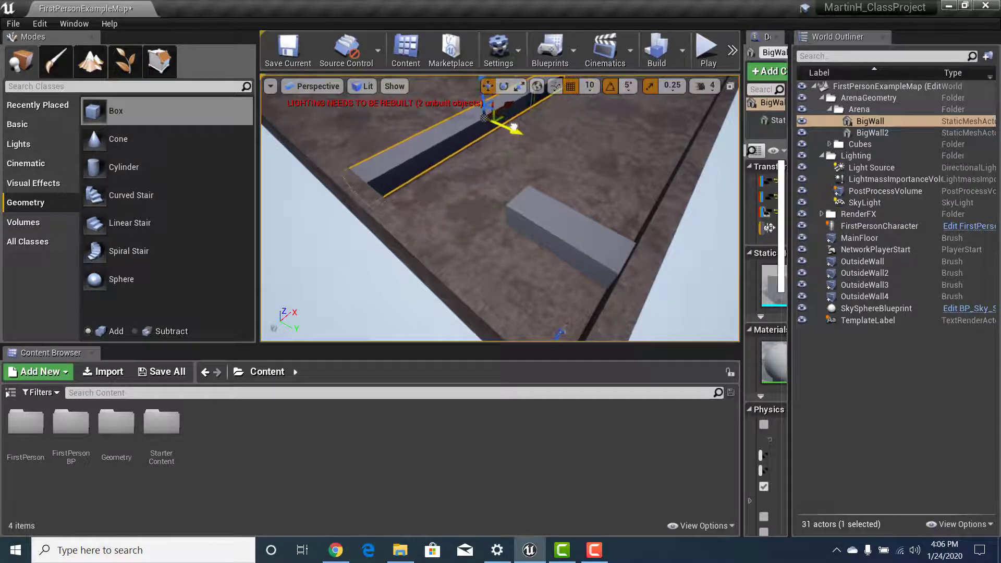
Lengthen BigWall2 and slide it inward so its outer end sits in the outside wall.
{"action": "left_click", "coordinate": [594, 246]}
{"action": "key", "text": "e"}
{"action": "key", "text": "r"}
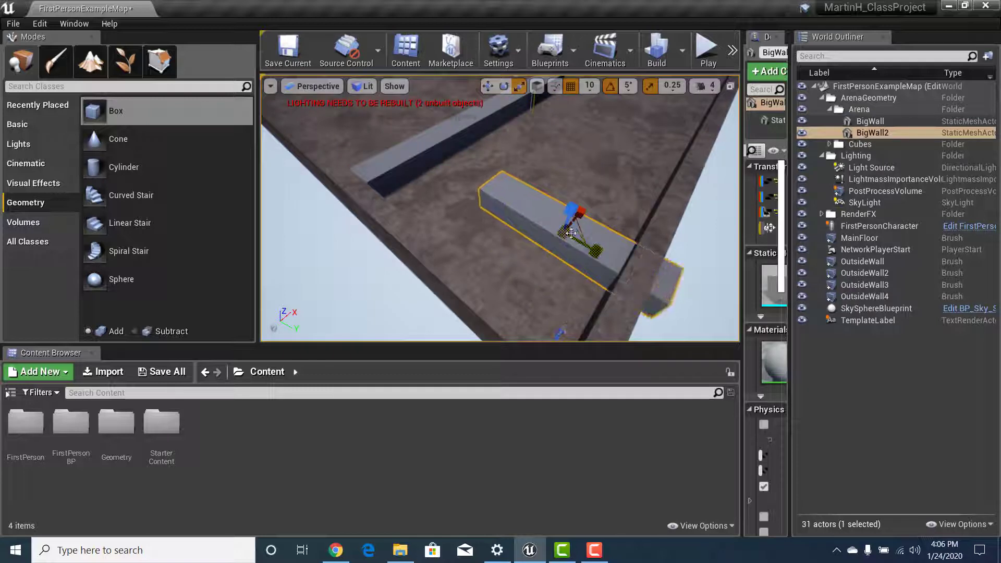
{"action": "key", "text": "e"}
{"action": "key", "text": "r"}
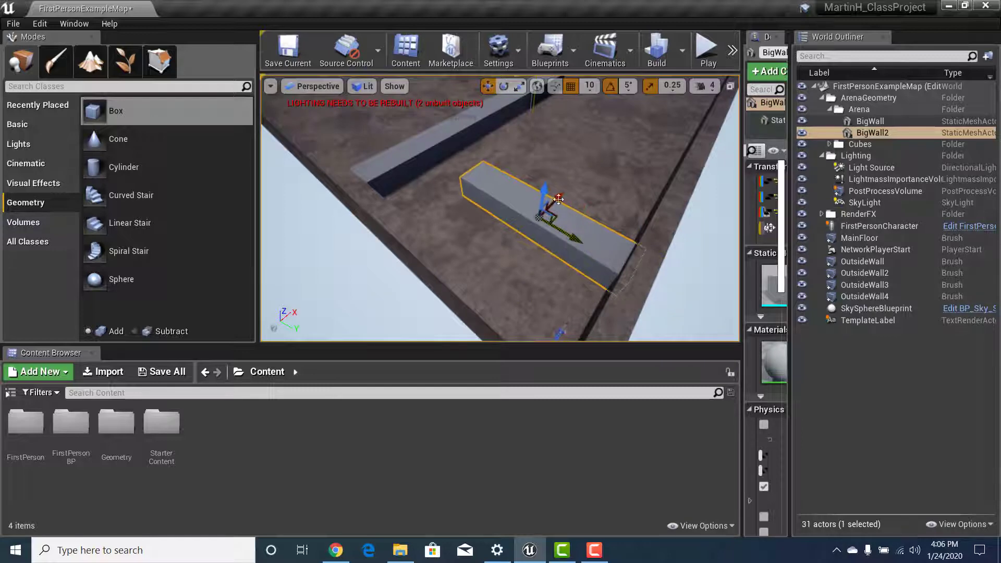
{"action": "left_click_drag", "start_coordinate": [559, 199], "coordinate": [577, 182]}
Play the level, walk the character around the two repositioned walls, and stop the session.
{"action": "right_click_drag", "start_coordinate": [576, 183], "coordinate": [473, 129]}
{"action": "key", "text": "s"}
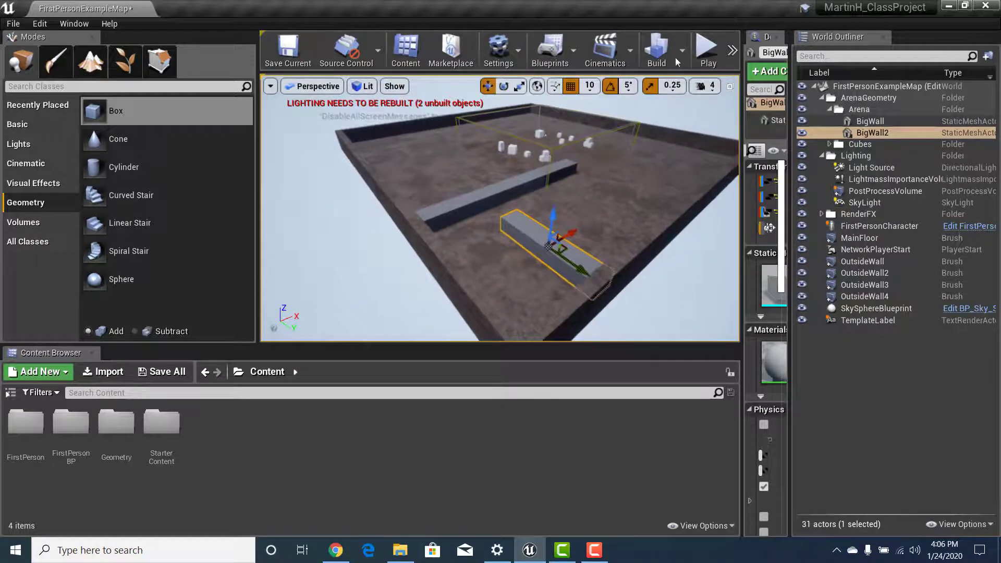
{"action": "left_click", "coordinate": [708, 50]}
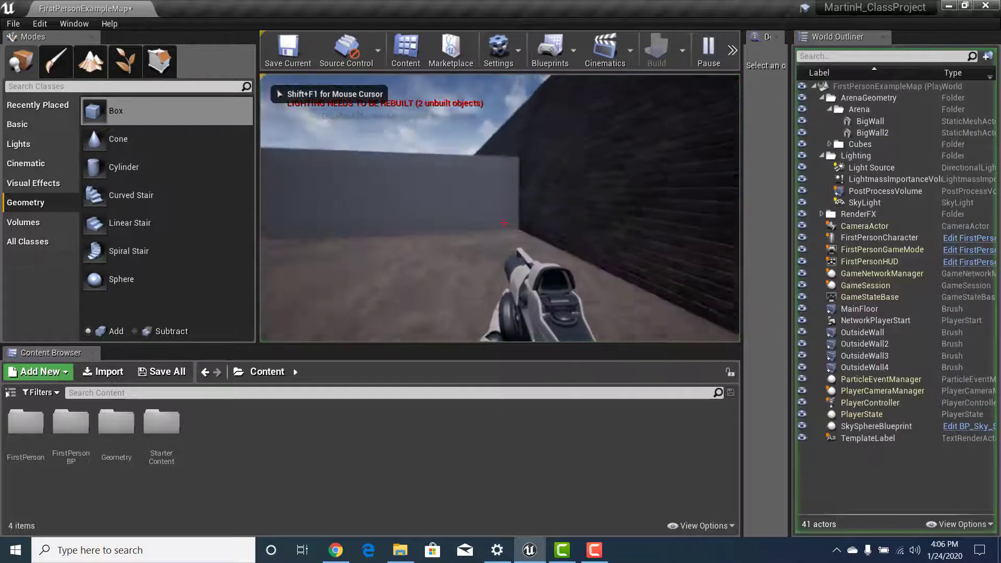
{"action": "key", "text": "w"}
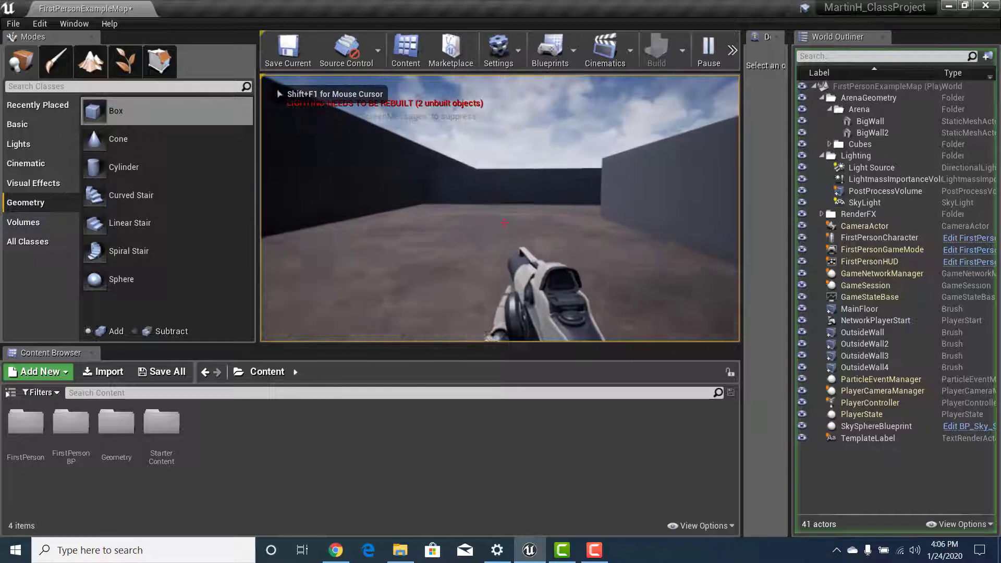
{"action": "key", "text": "w"}
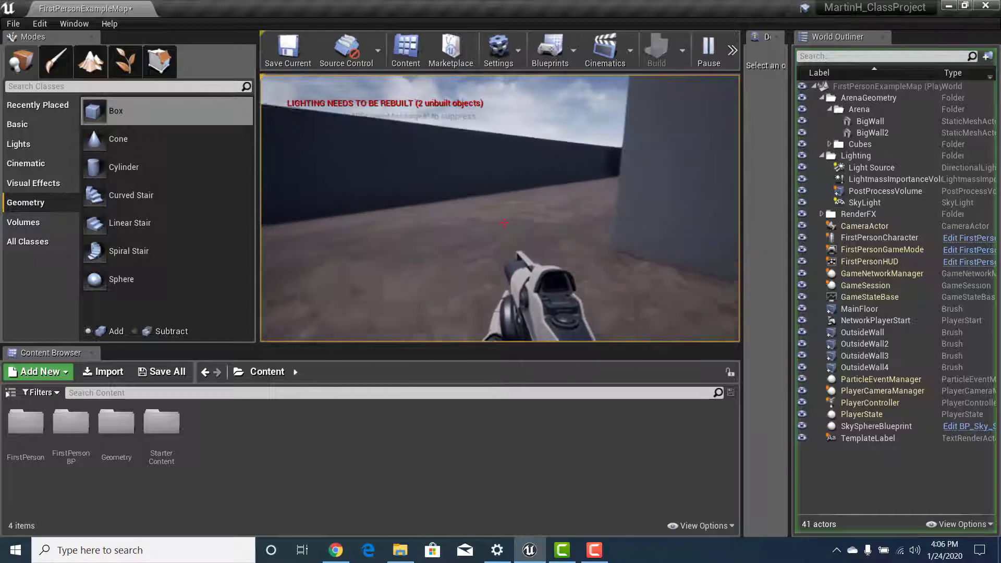
{"action": "key", "text": "w"}
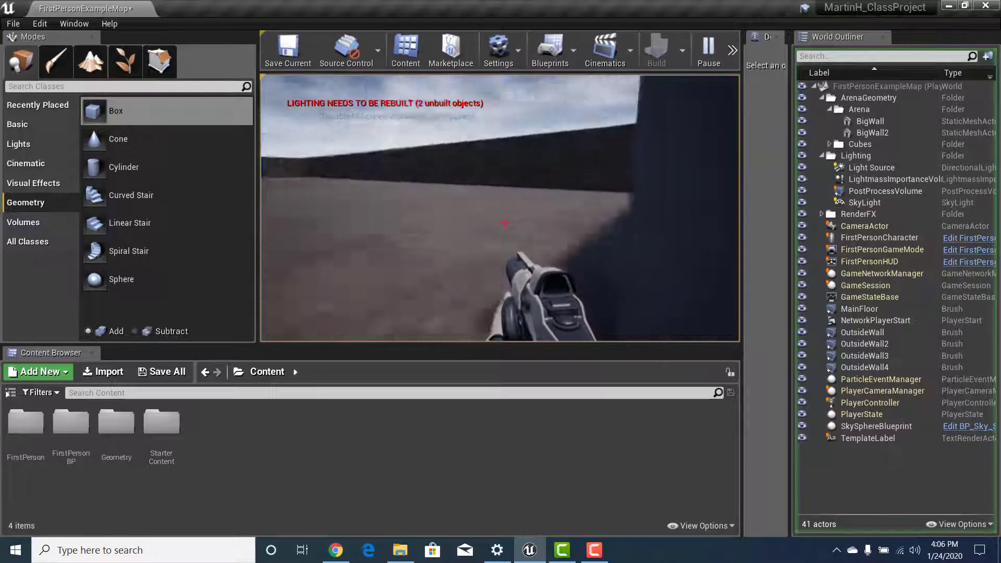
{"action": "key", "text": "w"}
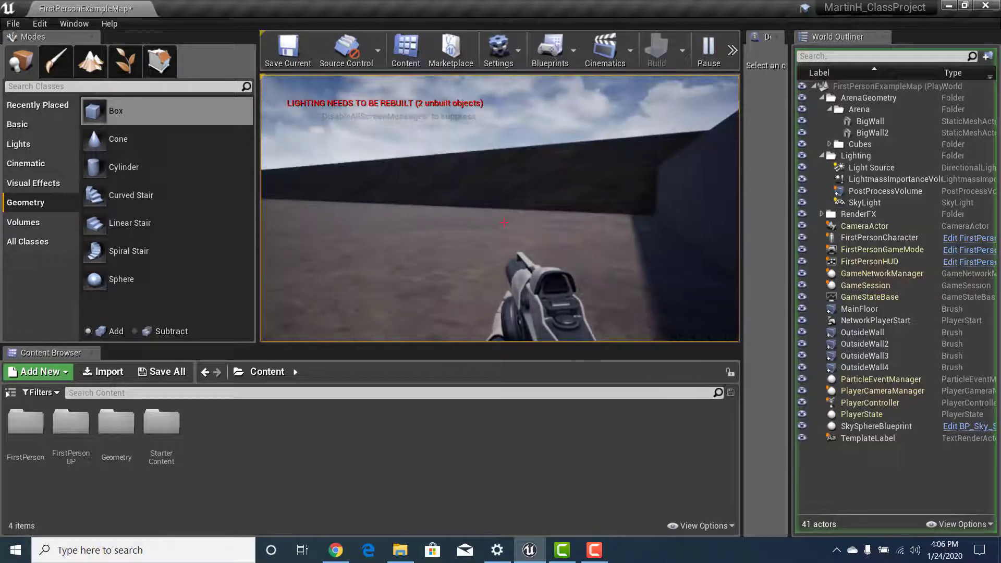
{"action": "key", "text": "w"}
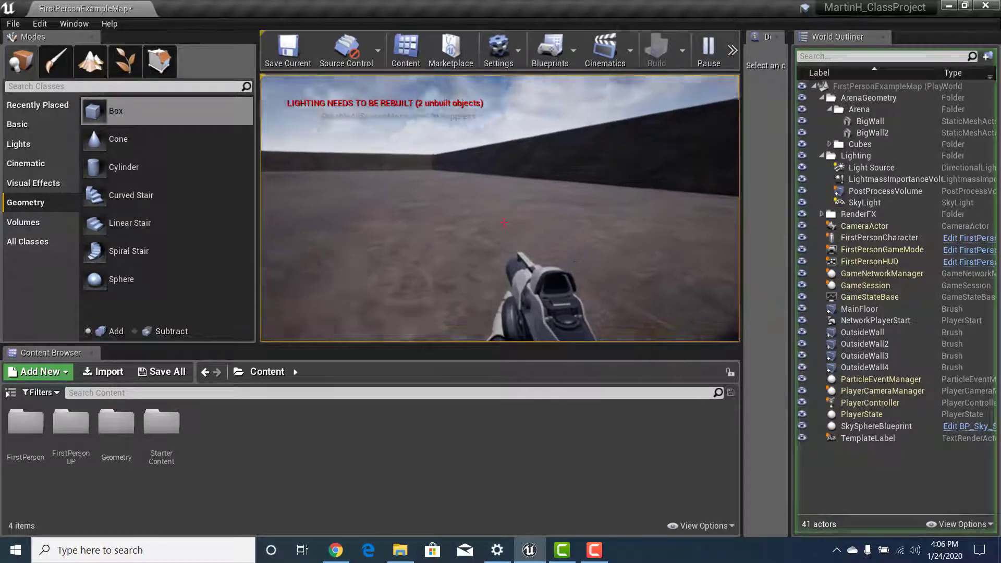
{"action": "key", "text": "w"}
{"action": "key", "text": "Escape"}
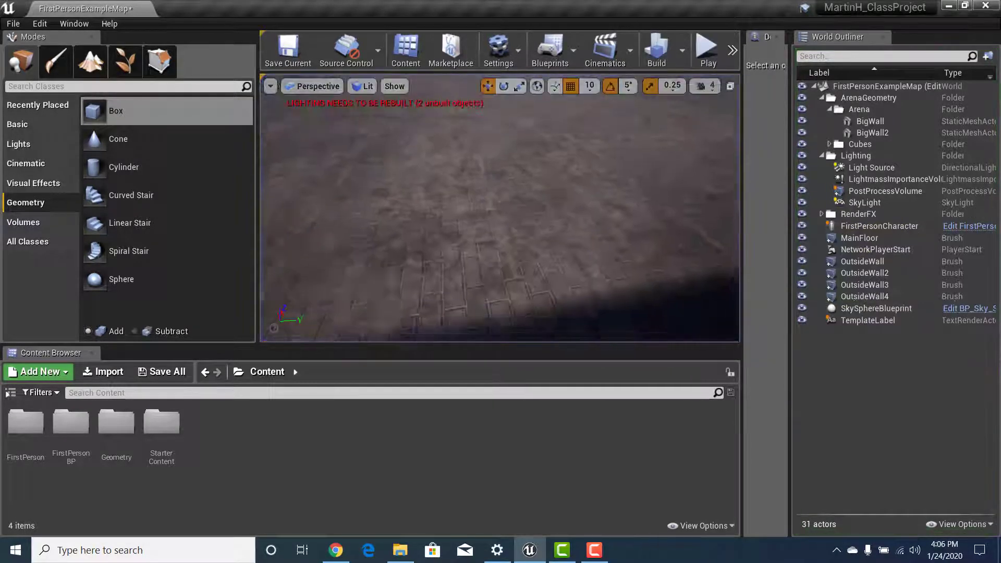
Shift BigWall2 outward through the outside wall and move BigWall toward it to narrow the corridor.
{"action": "key", "text": "s"}
{"action": "right_click_drag", "start_coordinate": [495, 181], "coordinate": [496, 208]}
{"action": "left_click", "coordinate": [517, 194]}
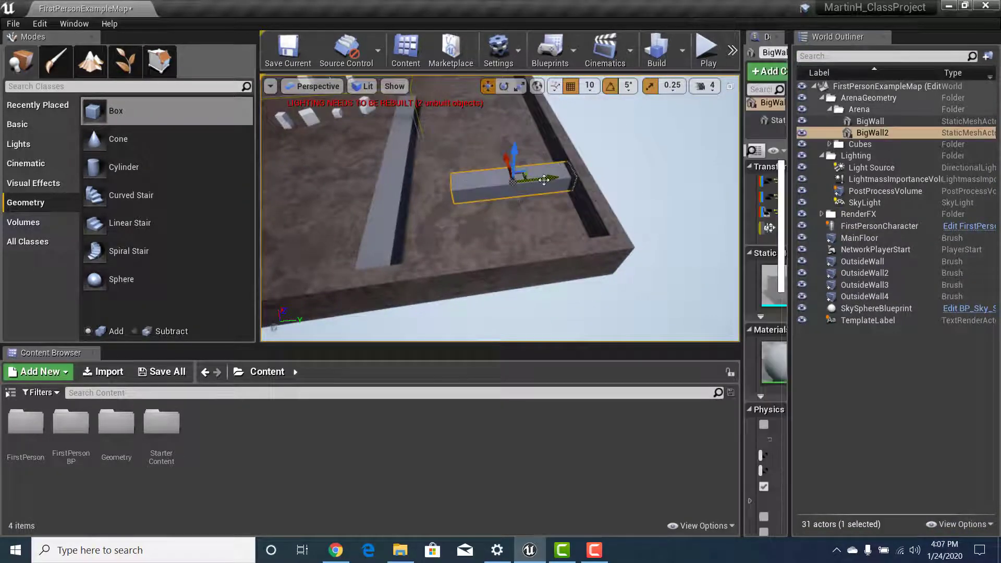
{"action": "left_click", "coordinate": [390, 230]}
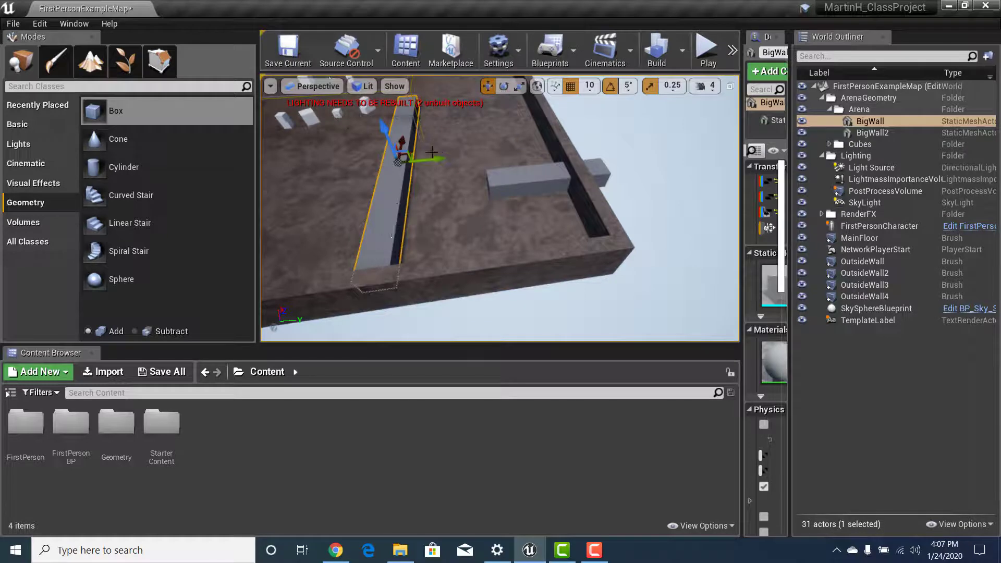
{"action": "left_click", "coordinate": [581, 174]}
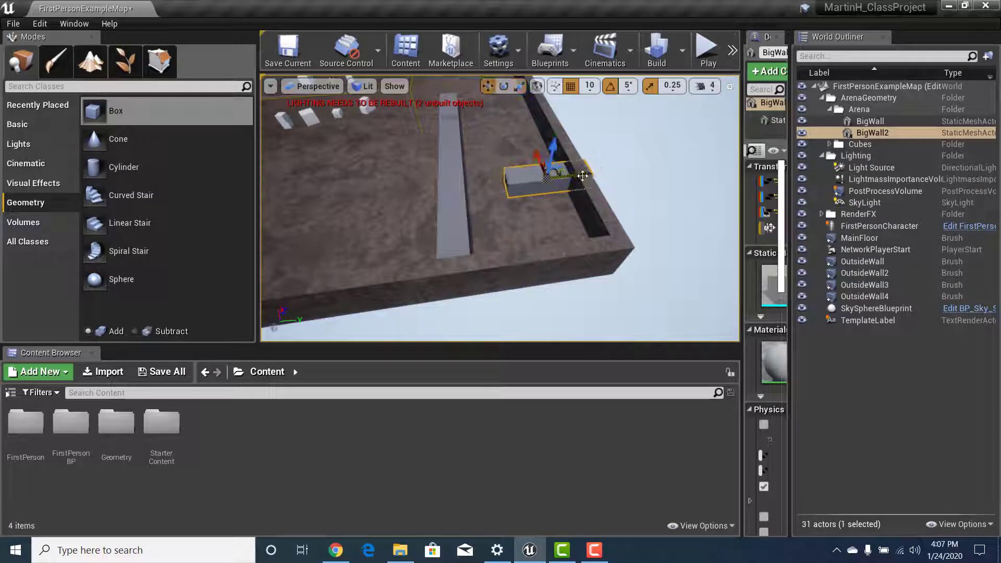
Play the level briefly to check the narrowed corridor from the character's view, and stop the session.
{"action": "left_click", "coordinate": [713, 55]}
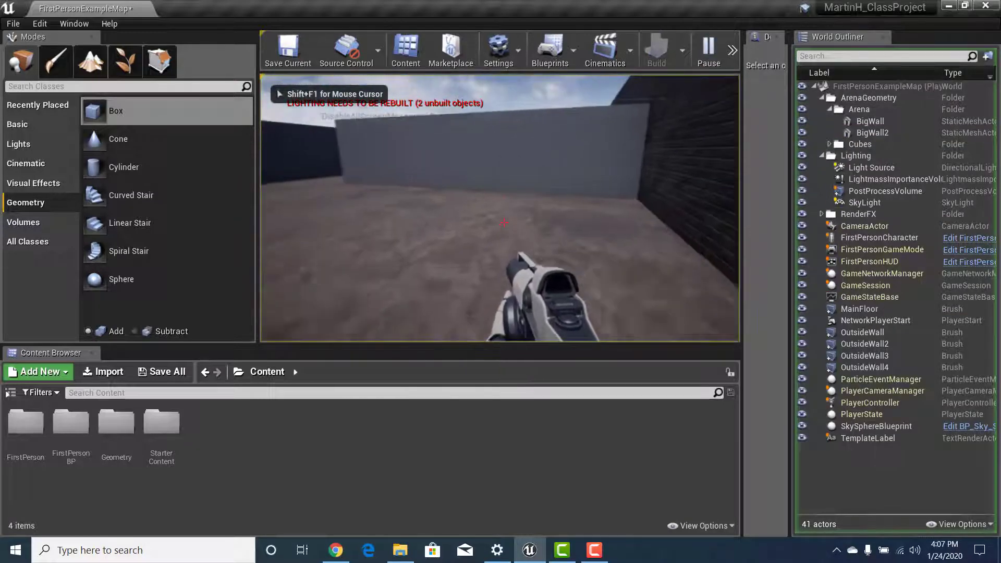
{"action": "key", "text": "w"}
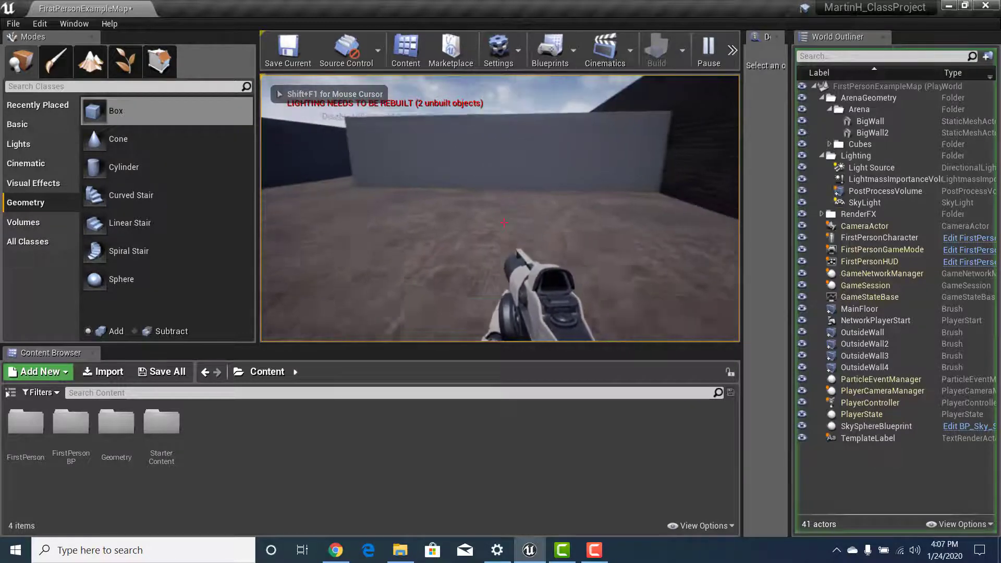
{"action": "key", "text": "Escape"}
Adjust BigWall2's position along the X axis and play the level to check the corridor around the character.
{"action": "right_click_drag", "start_coordinate": [588, 168], "coordinate": [557, 250]}
{"action": "left_click", "coordinate": [504, 104]}
{"action": "right_click_drag", "start_coordinate": [503, 103], "coordinate": [451, 96]}
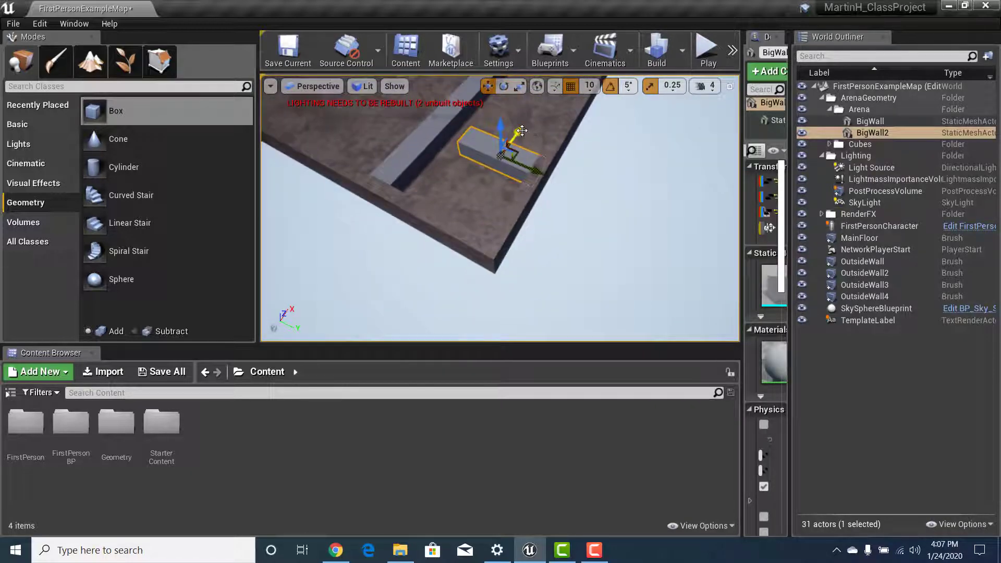
{"action": "left_click", "coordinate": [707, 51]}
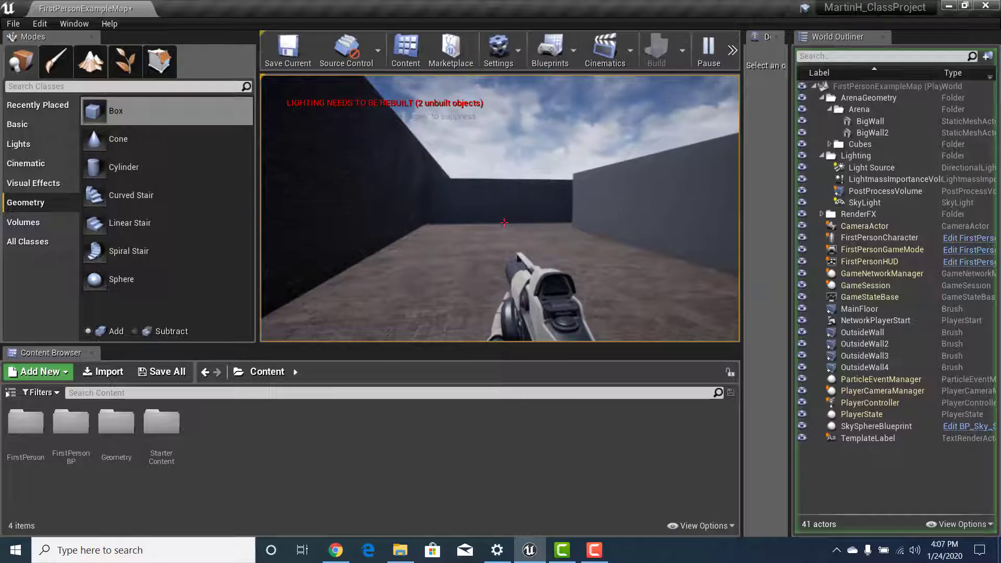
{"action": "key", "text": "Escape"}
Search the World Outliner for "text" and select the First Person Template label on the floor.
{"action": "right_click_drag", "start_coordinate": [501, 209], "coordinate": [500, 248]}
{"action": "key", "text": "w"}
{"action": "key", "text": "w"}
{"action": "key", "text": "s"}
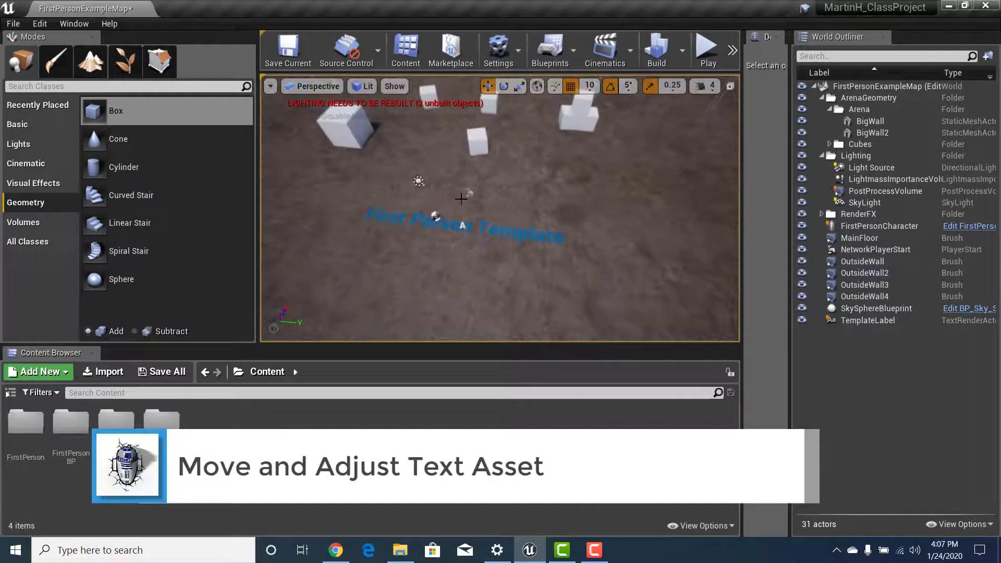
{"action": "left_click", "coordinate": [867, 56]}
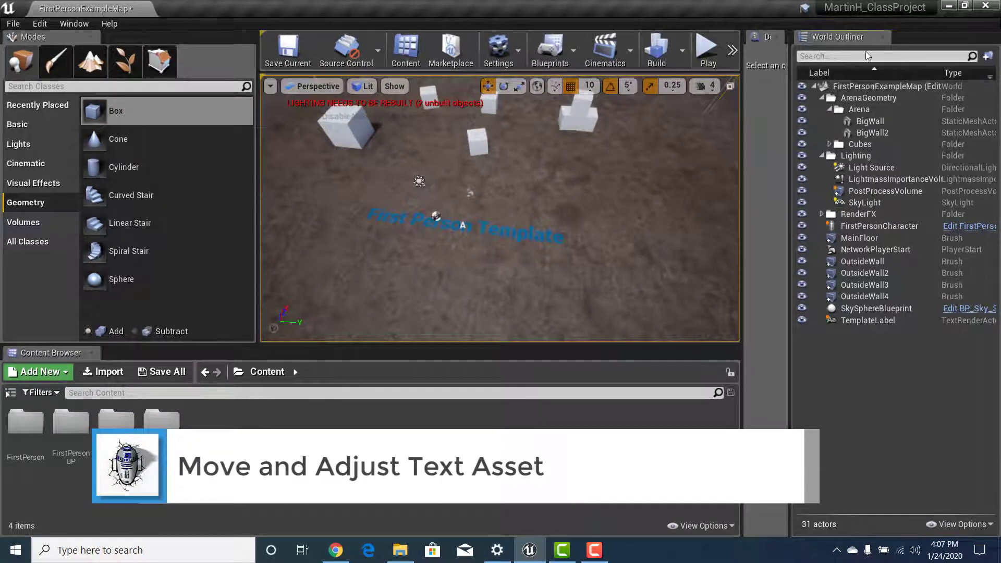
{"action": "type", "text": "text"}
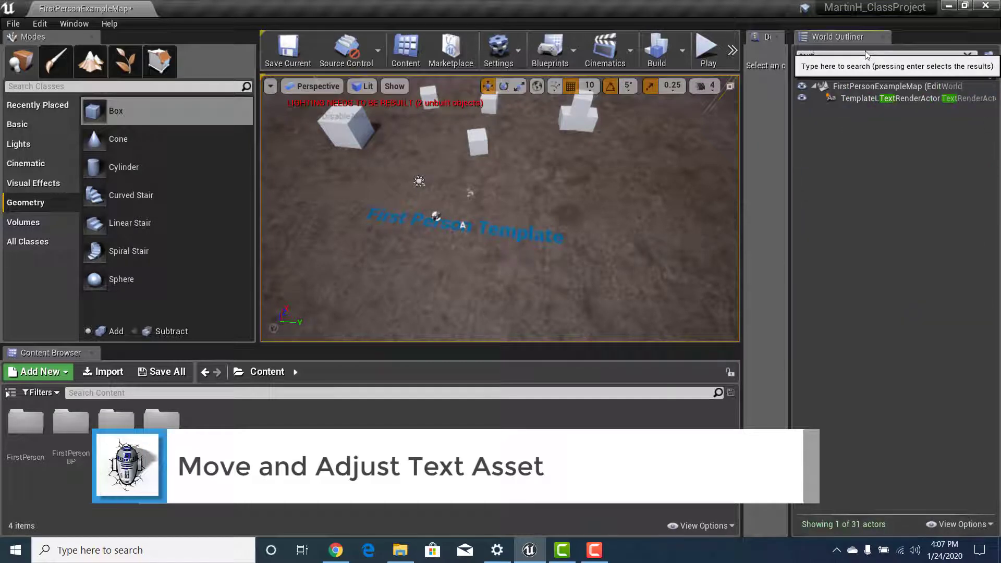
{"action": "left_click", "coordinate": [874, 99]}
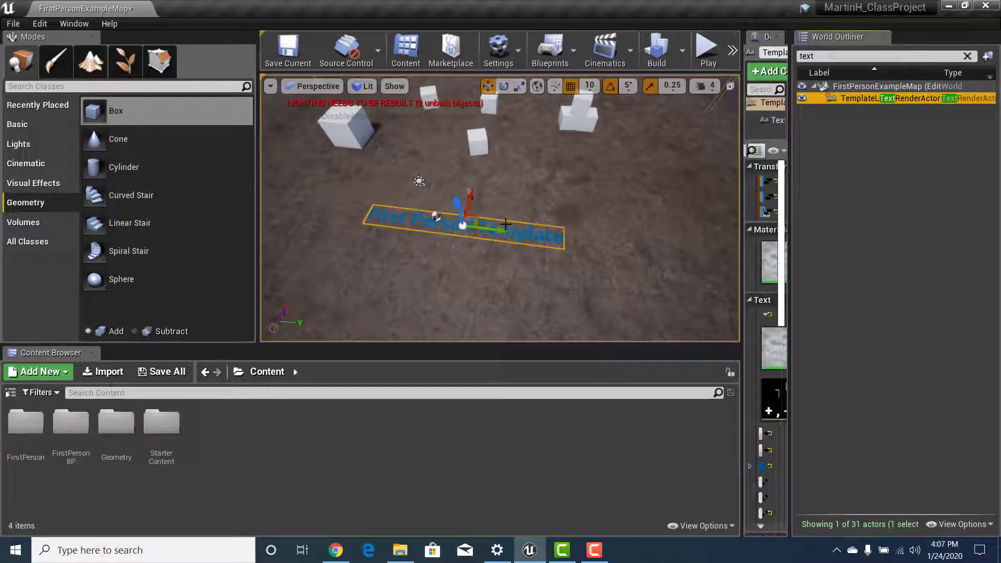
{"action": "right_click_drag", "start_coordinate": [441, 235], "coordinate": [407, 256]}
{"action": "key", "text": "w"}
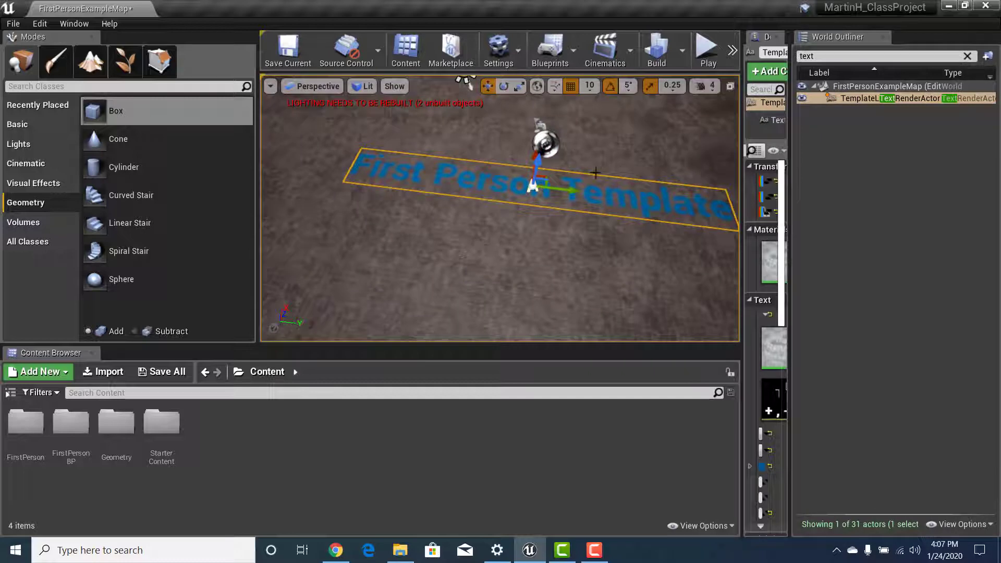
Move the First Person Template text across the floor to the far corner beside the short wall.
{"action": "key", "text": "s"}
{"action": "right_click_drag", "start_coordinate": [591, 180], "coordinate": [716, 123]}
{"action": "key", "text": "s"}
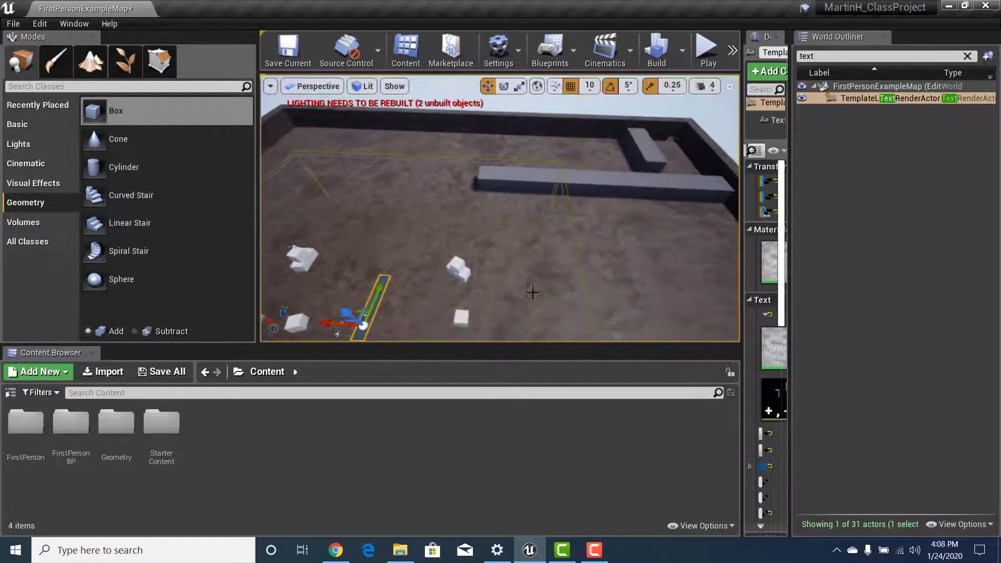
{"action": "left_click_drag", "start_coordinate": [395, 247], "coordinate": [441, 145]}
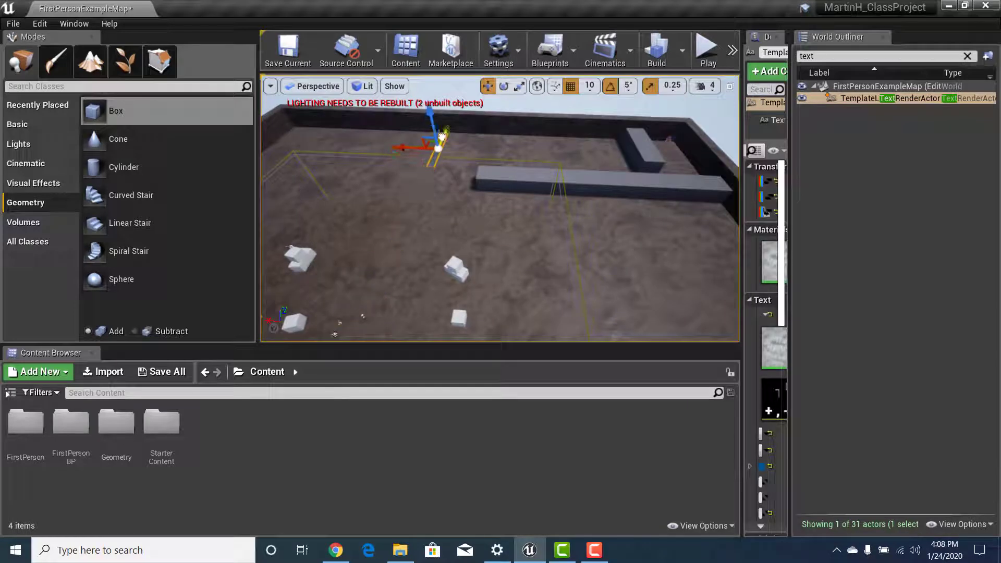
{"action": "left_click_drag", "start_coordinate": [525, 152], "coordinate": [626, 166]}
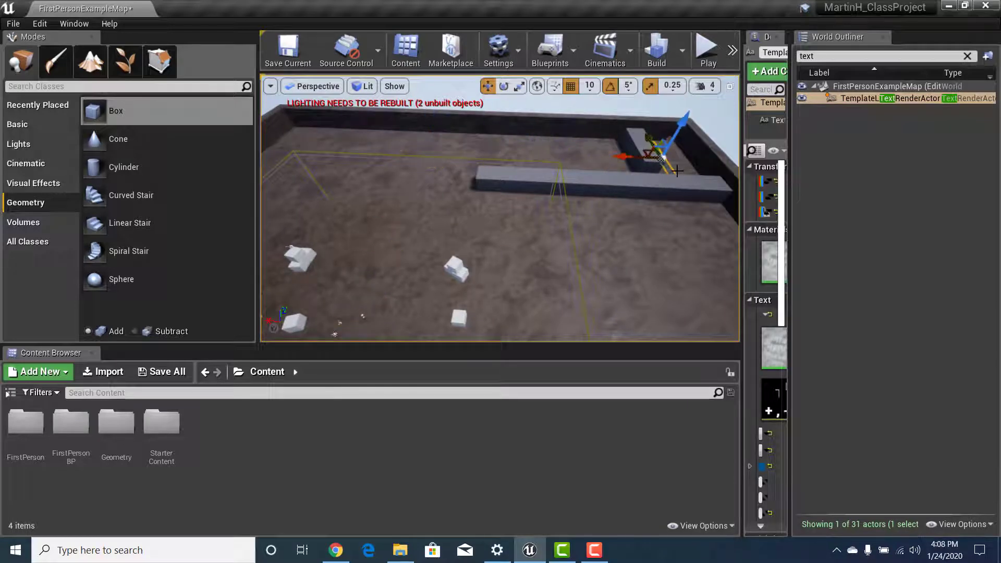
Rotate the First Person Template text upright and raise it off the floor to about Z 350.5.
{"action": "key", "text": "w"}
{"action": "mouse_move", "coordinate": [677, 171]}
{"action": "right_mouse_down"}
{"action": "mouse_move", "coordinate": [769, 134]}
{"action": "mouse_move", "coordinate": [693, 196]}
{"action": "mouse_move", "coordinate": [673, 172]}
{"action": "right_mouse_up"}
{"action": "key", "text": "s"}
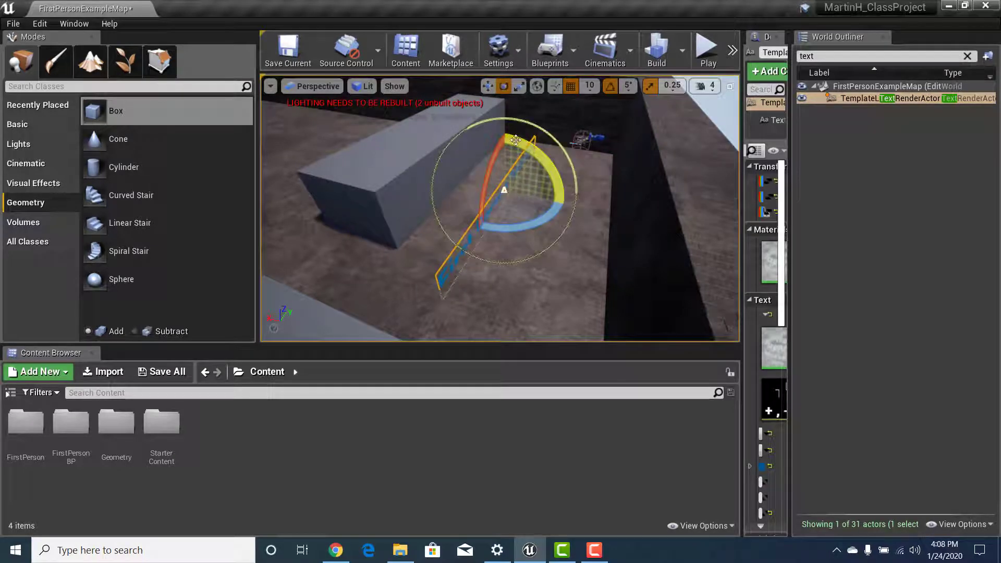
{"action": "key", "text": "d"}
{"action": "right_click_drag", "start_coordinate": [520, 208], "coordinate": [411, 186]}
{"action": "key", "text": "w"}
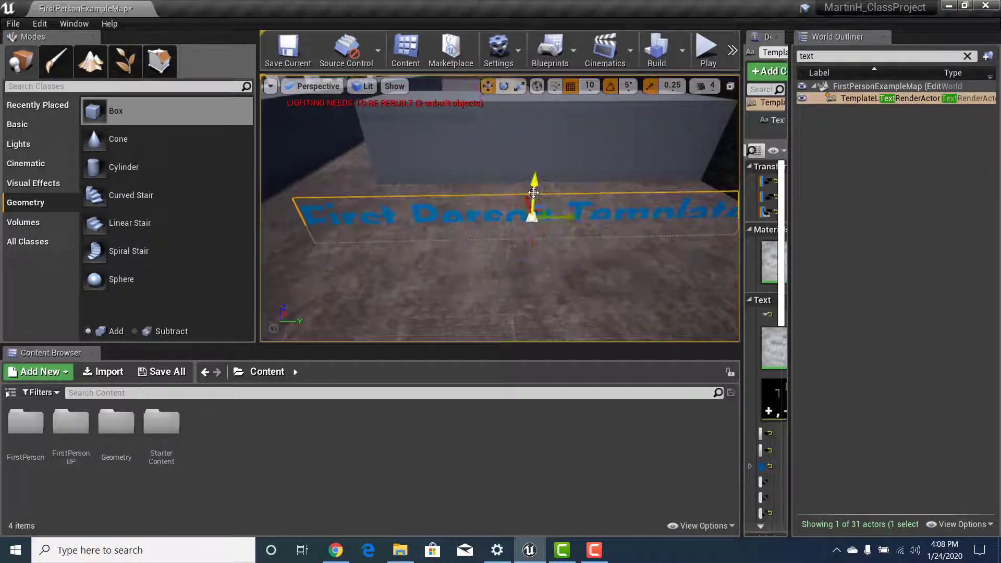
{"action": "left_click_drag", "start_coordinate": [534, 193], "coordinate": [526, 143]}
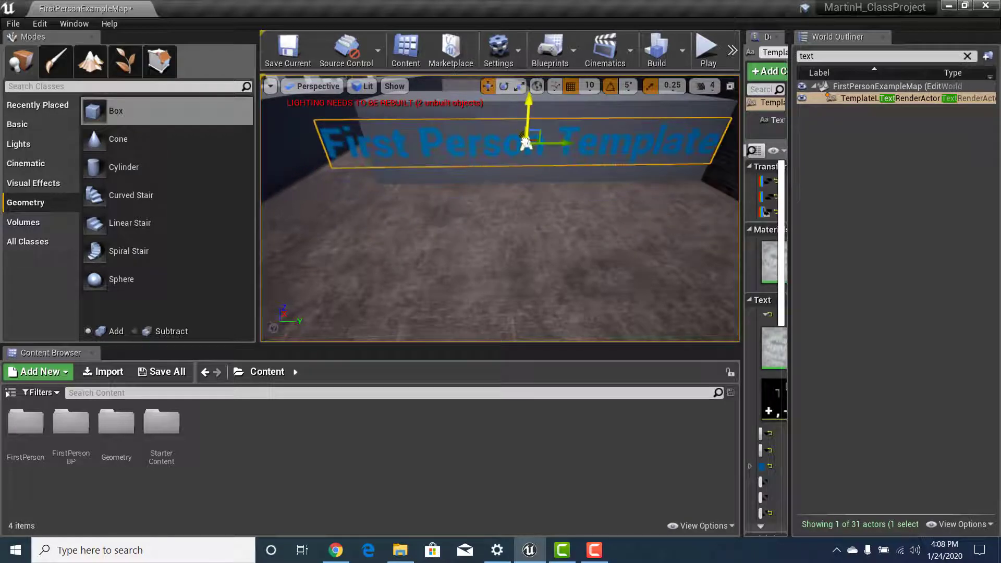
Shift the upright text along the X axis to about -4680 so it sits against the short wall's face.
{"action": "mouse_move", "coordinate": [508, 162]}
{"action": "right_mouse_down"}
{"action": "mouse_move", "coordinate": [646, 150]}
{"action": "mouse_move", "coordinate": [510, 157]}
{"action": "right_mouse_up"}
{"action": "key", "text": "a"}
{"action": "key", "text": "d"}
{"action": "key", "text": "w"}
{"action": "key", "text": "a"}
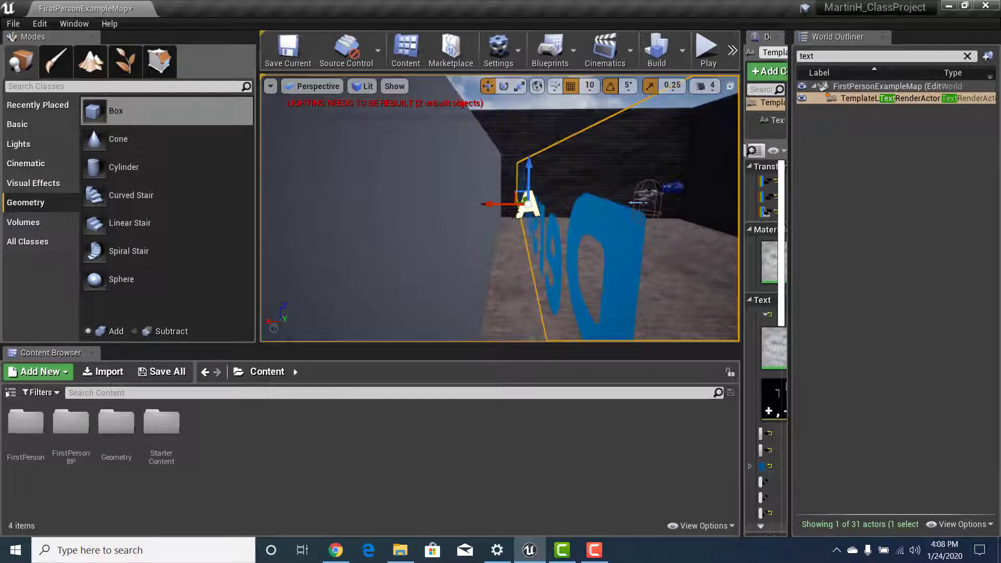
{"action": "left_click_drag", "start_coordinate": [505, 205], "coordinate": [465, 215]}
{"action": "key", "text": "d"}
{"action": "right_click_drag", "start_coordinate": [466, 216], "coordinate": [407, 218]}
{"action": "key", "text": "w"}
{"action": "key", "text": "s"}
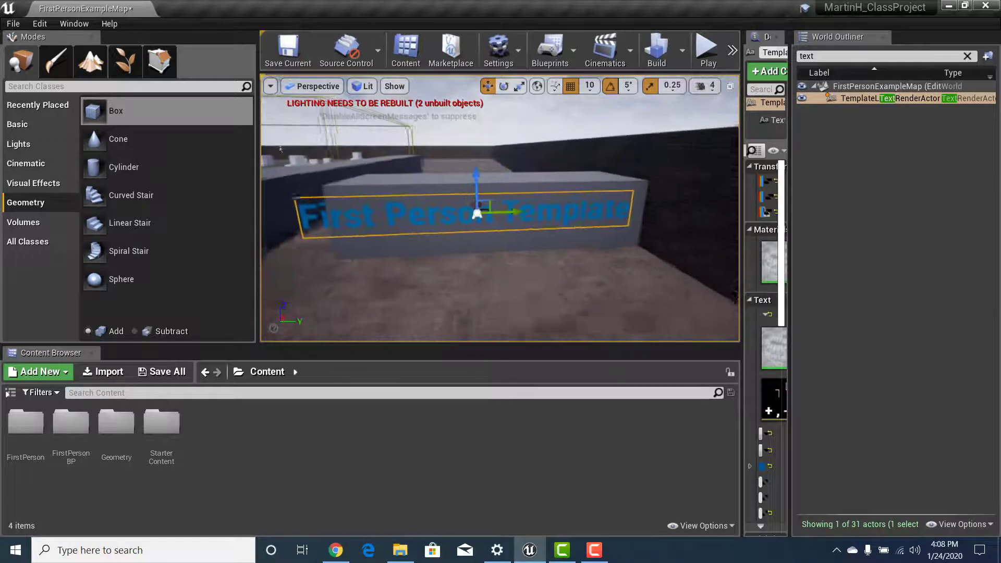
{"action": "key", "text": "d"}
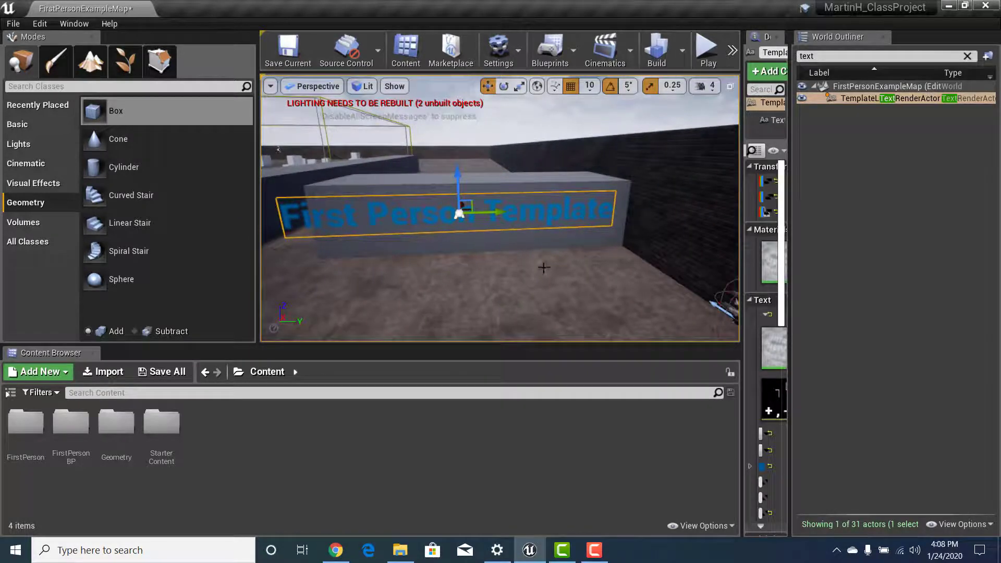
Widen the text label's properties area and replace its "First Person Template" wording with a person's full name.
{"action": "left_click", "coordinate": [508, 267]}
{"action": "left_click", "coordinate": [427, 211]}
{"action": "left_click_drag", "start_coordinate": [792, 153], "coordinate": [929, 153]}
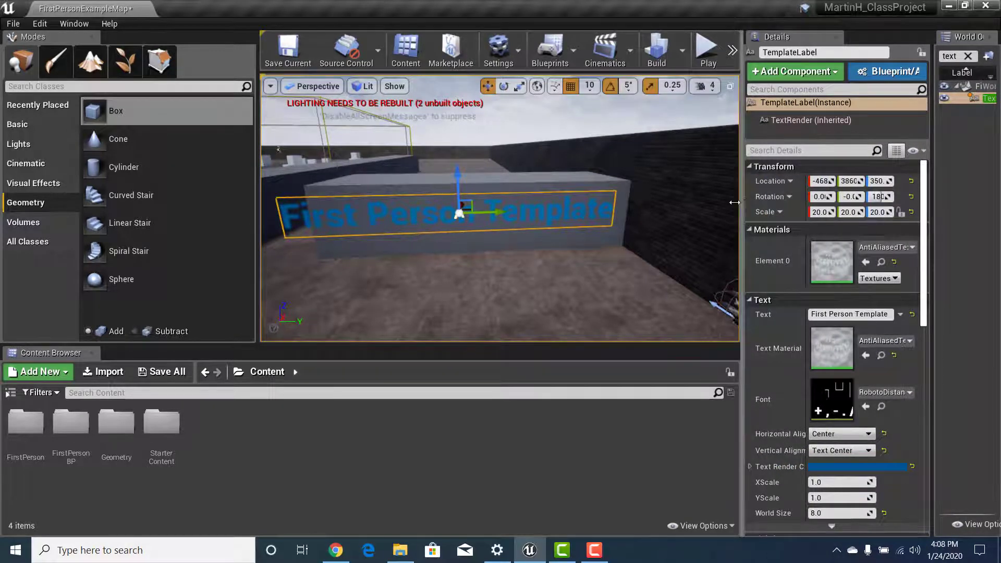
{"action": "left_click_drag", "start_coordinate": [741, 203], "coordinate": [656, 203]}
{"action": "double_click", "coordinate": [807, 314]}
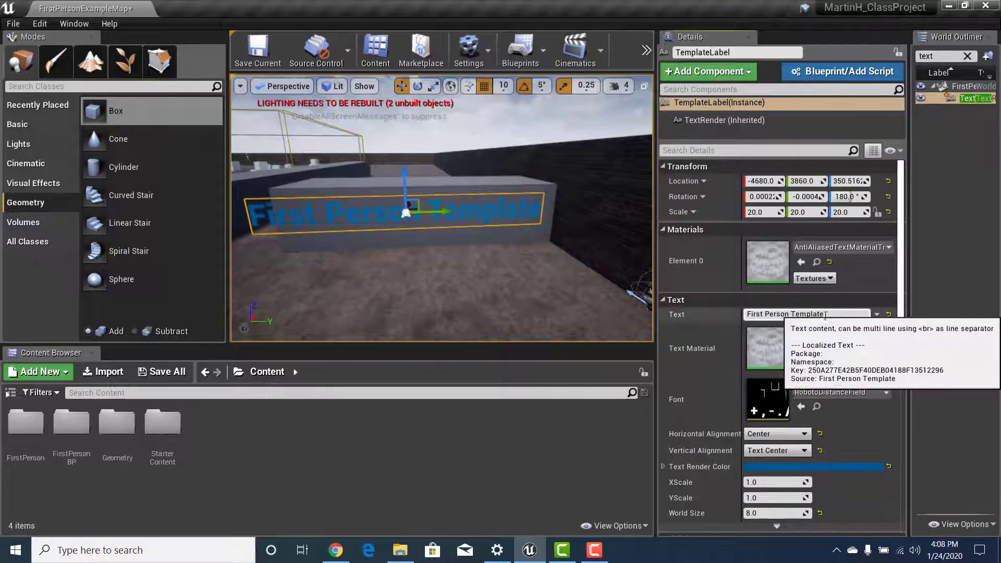
{"action": "key", "text": "ctrl+a"}
{"action": "key", "text": "BackSpace"}
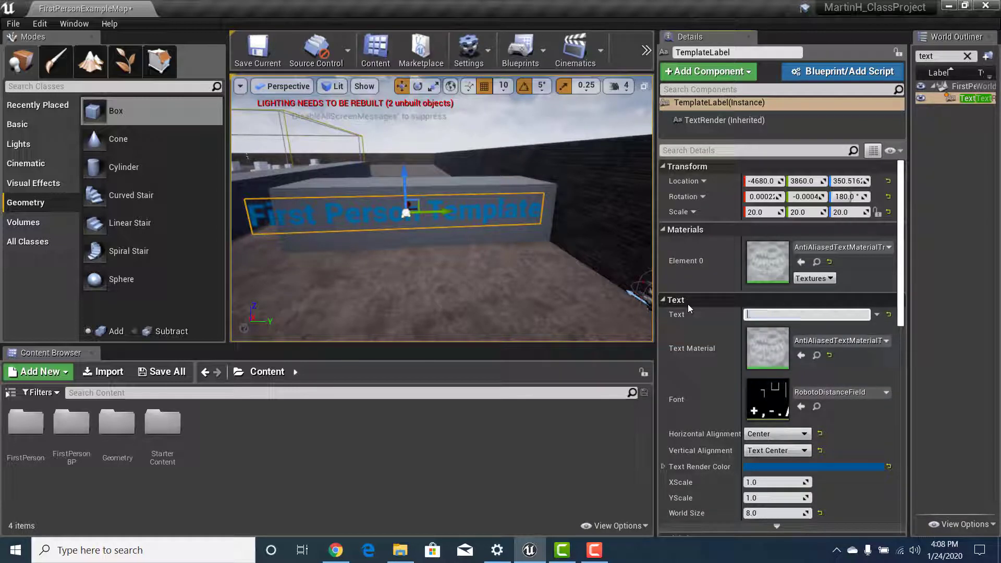
{"action": "type", "text": "Martin Hansen"}
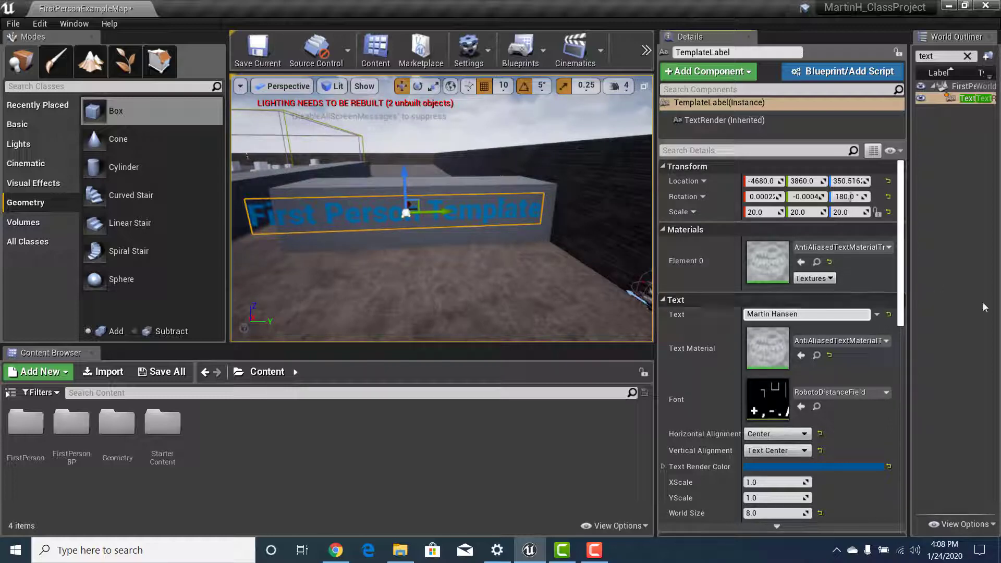
{"action": "left_click", "coordinate": [465, 274]}
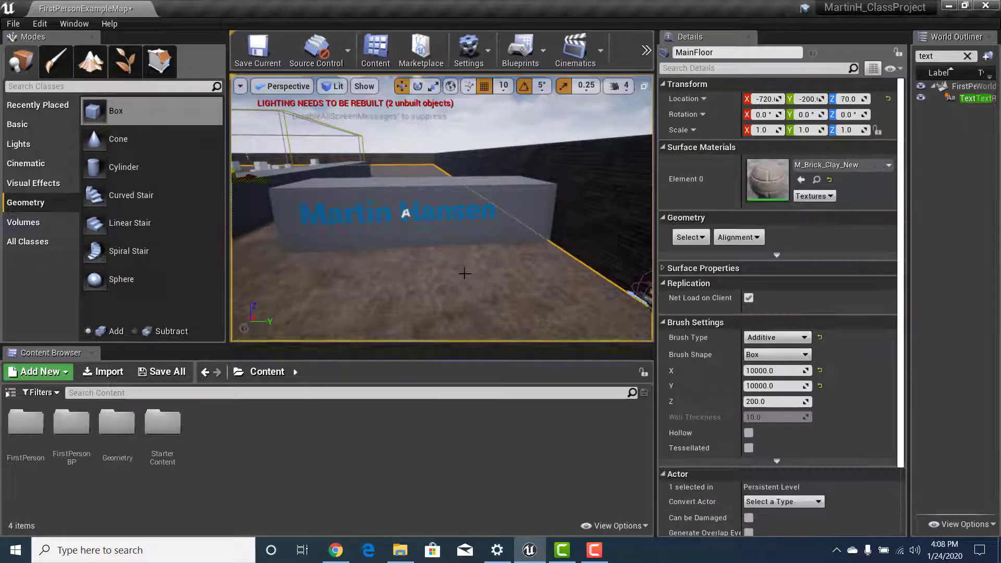
Shift the name label along the wall to about Y 4110, then try scale 10.0 and settle on 13.0 for all three axes.
{"action": "left_click", "coordinate": [444, 212]}
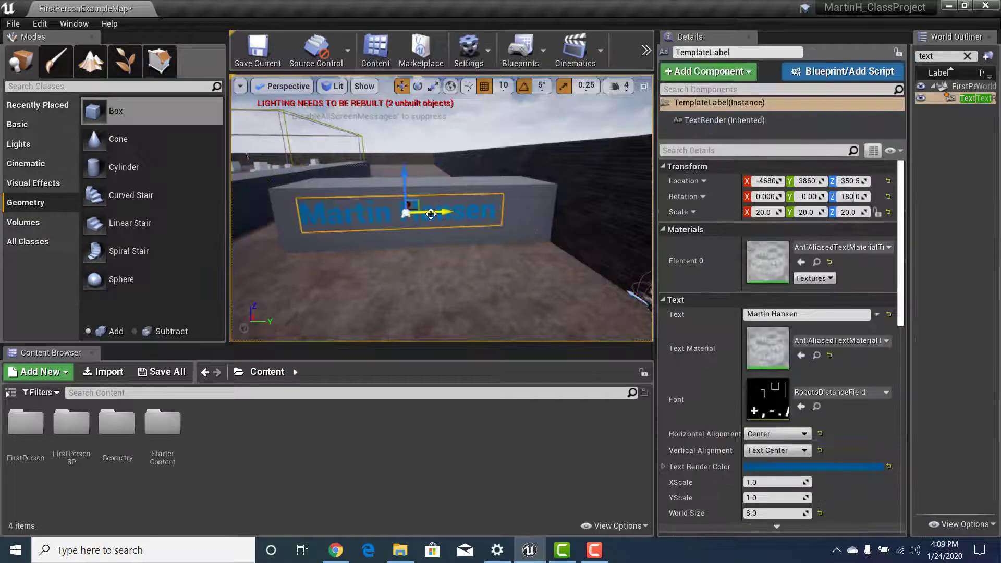
{"action": "left_click_drag", "start_coordinate": [486, 206], "coordinate": [491, 205]}
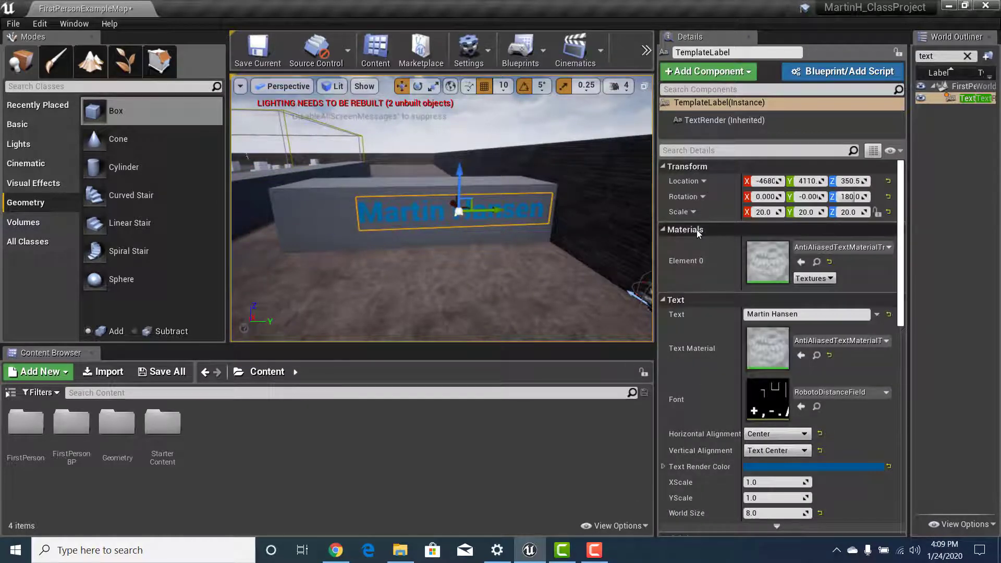
{"action": "left_click", "coordinate": [762, 213]}
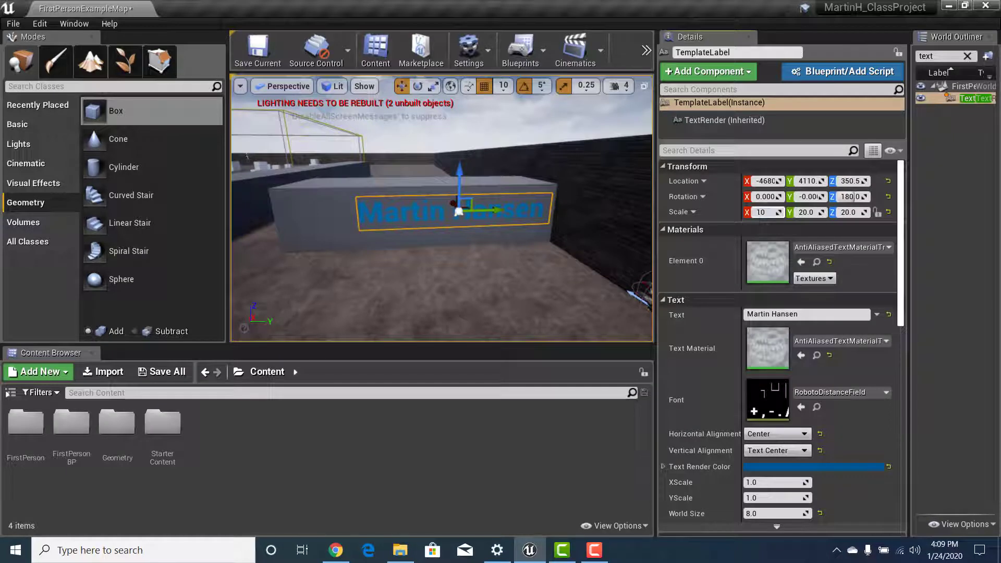
{"action": "key", "text": "Tab"}
{"action": "type", "text": "1"}
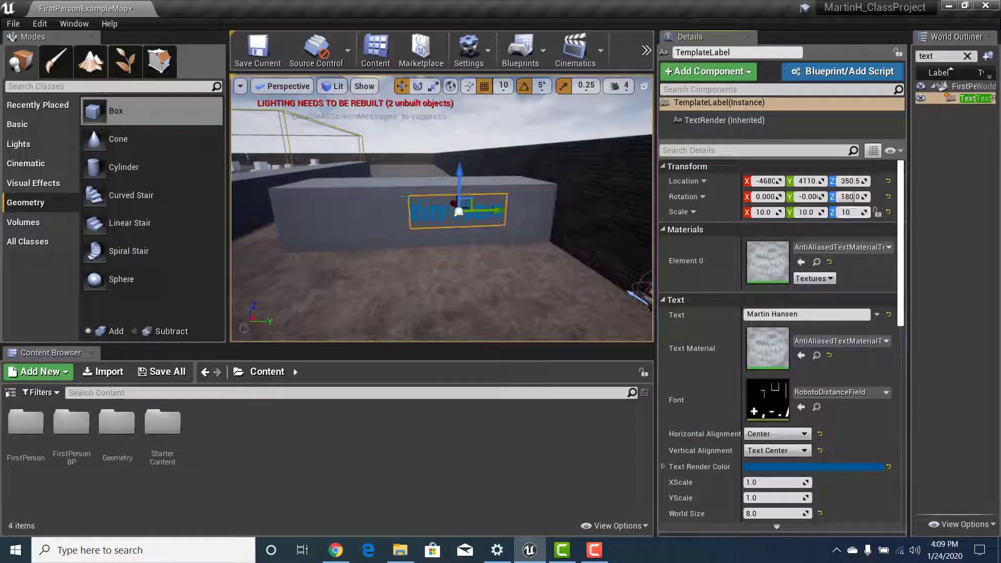
{"action": "type", "text": "0.0"}
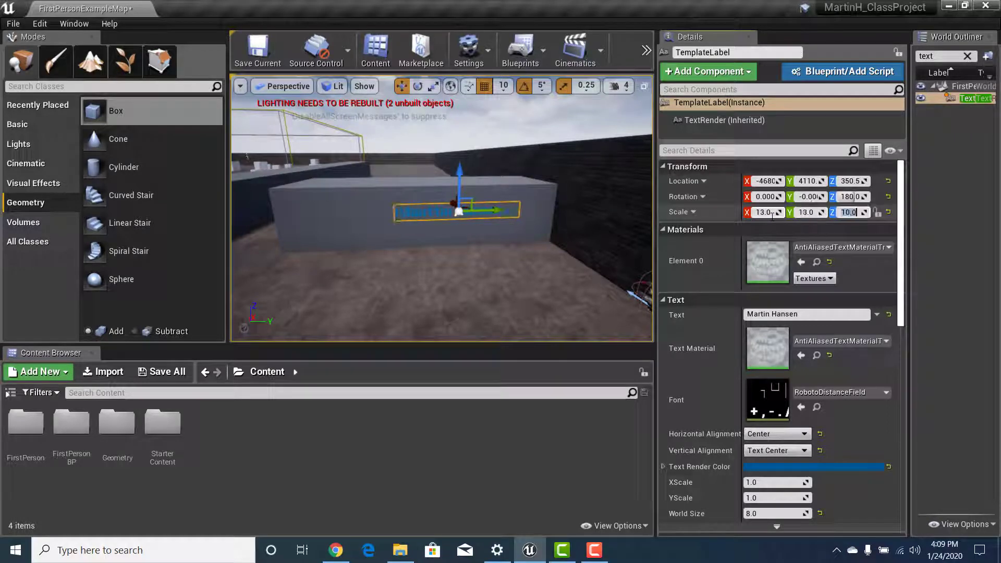
{"action": "key", "text": "Return"}
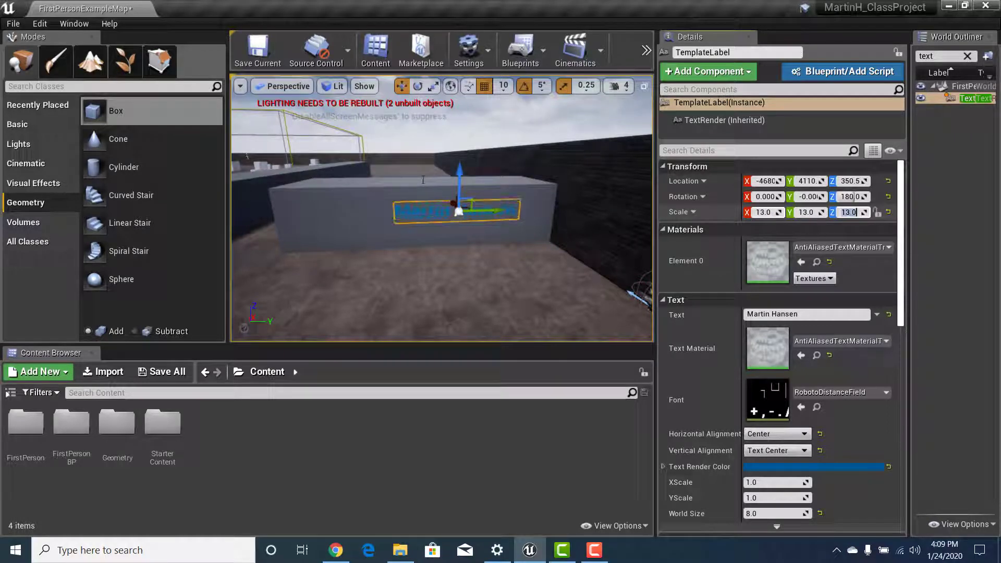
Raise the name label to about Z 390.5 and slide it to about Y 4240, near the wall's upper corner.
{"action": "left_click_drag", "start_coordinate": [460, 171], "coordinate": [459, 162]}
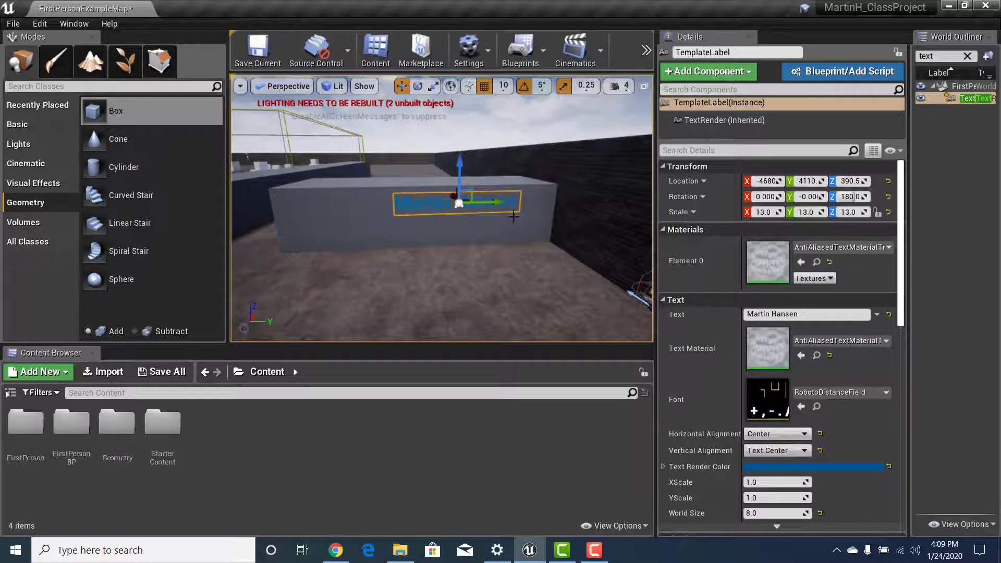
{"action": "left_click_drag", "start_coordinate": [490, 200], "coordinate": [517, 199]}
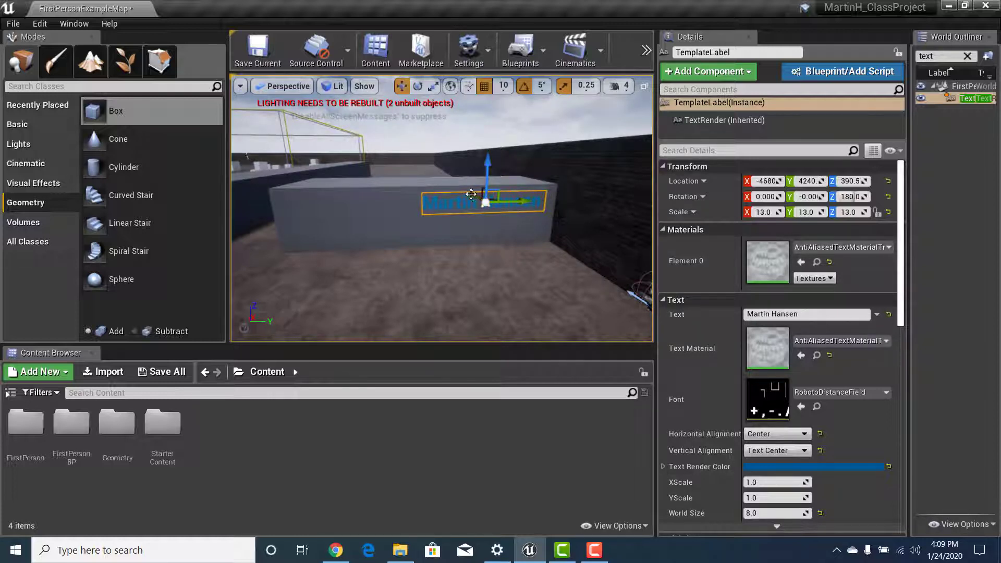
{"action": "right_click_drag", "start_coordinate": [511, 264], "coordinate": [502, 273]}
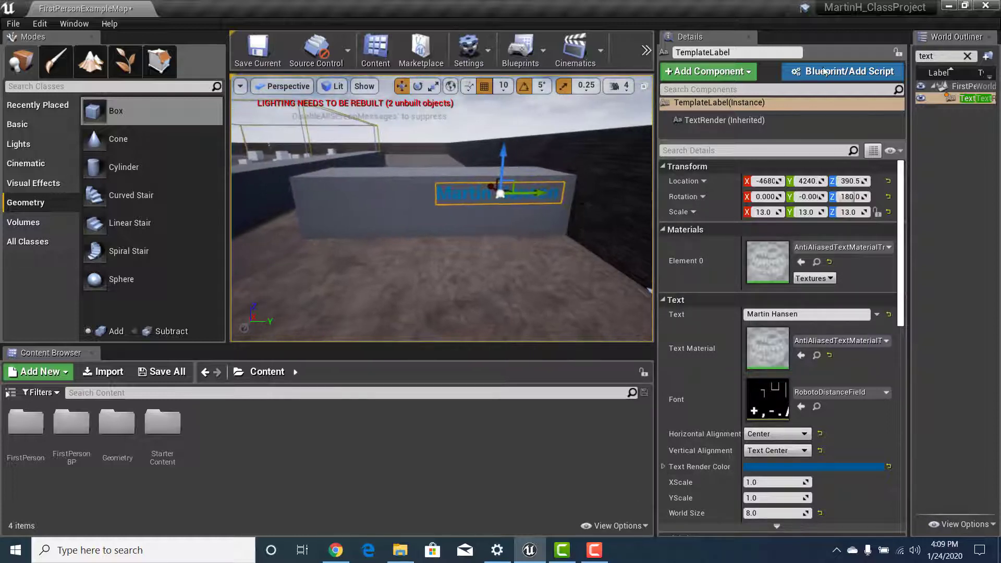
Play the level briefly to check the name label on the wall from the character's view, and stop the session.
{"action": "left_click", "coordinate": [646, 50]}
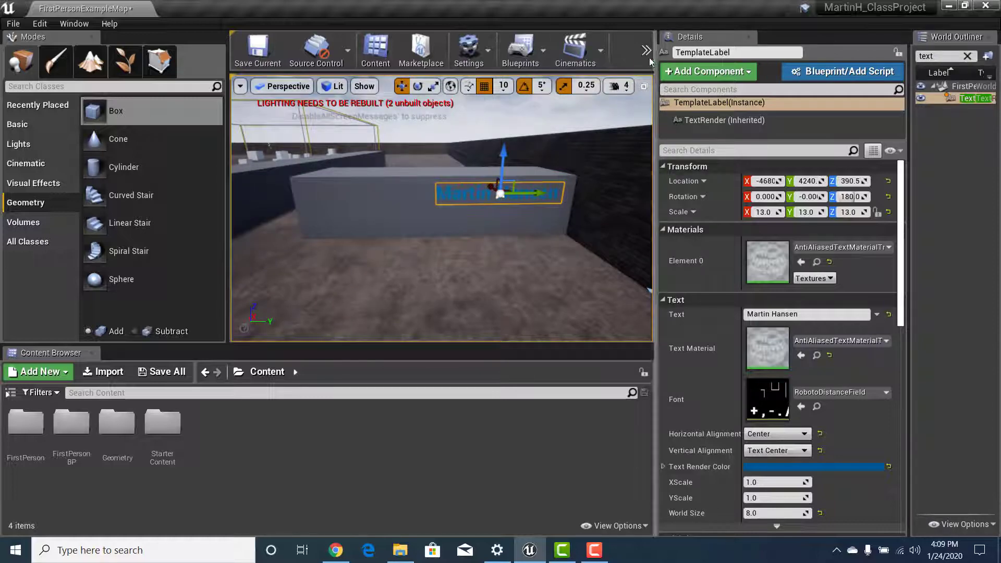
{"action": "mouse_move", "coordinate": [712, 90]}
{"action": "left_click", "coordinate": [673, 109]}
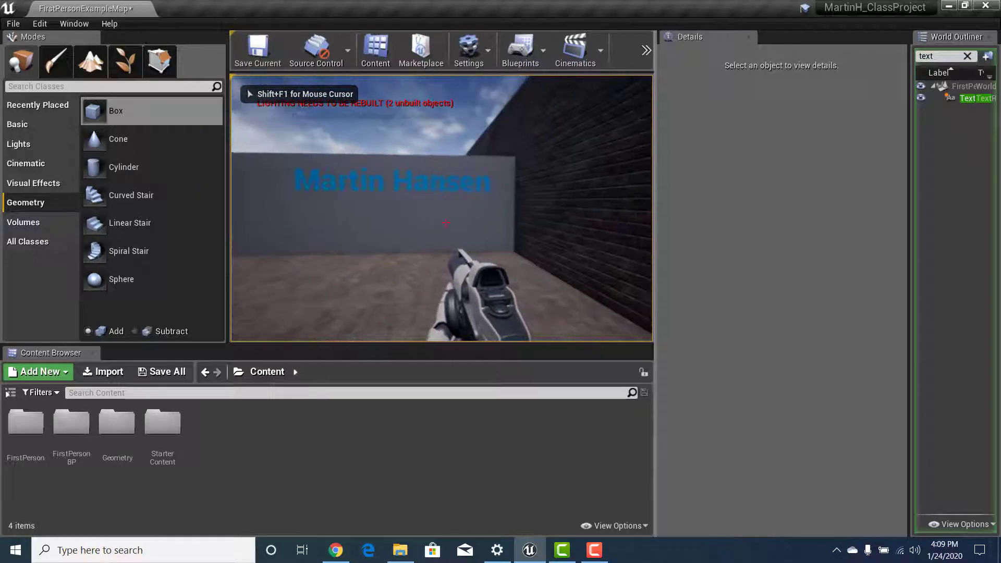
{"action": "key", "text": "Escape"}
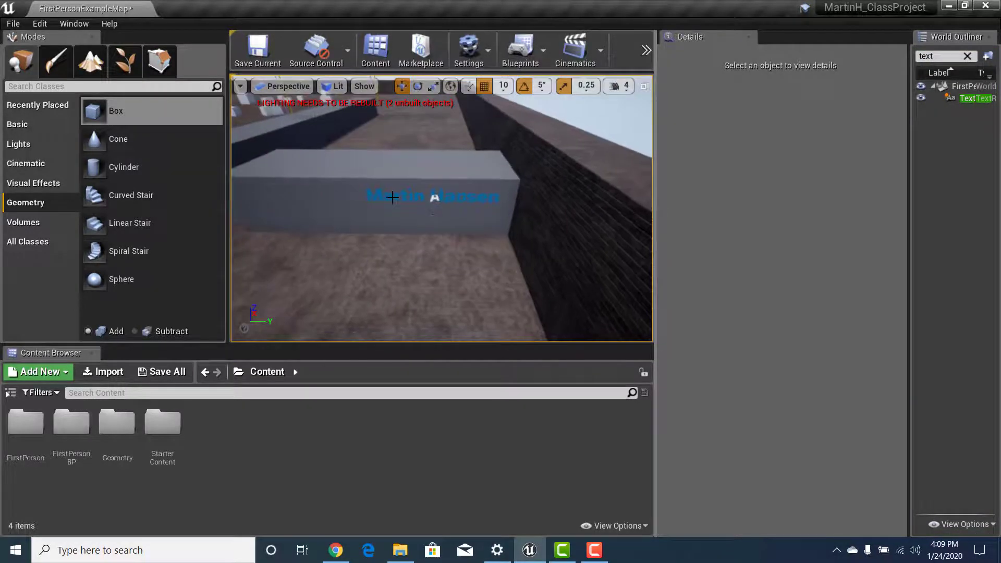
Duplicate the name label and lower the copy to about Z 270.5, directly beneath the original.
{"action": "left_click", "coordinate": [378, 189]}
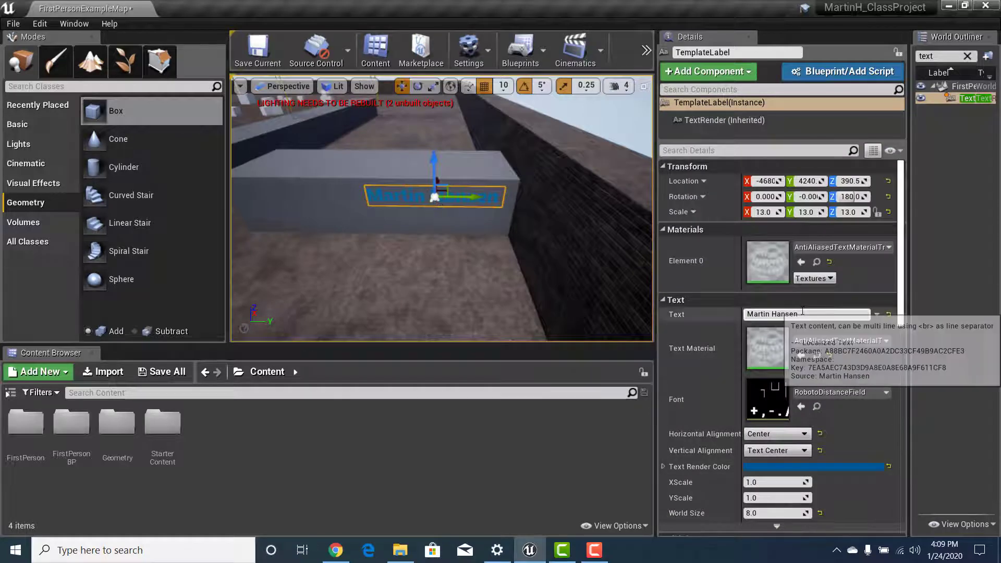
{"action": "key", "text": "ctrl+w"}
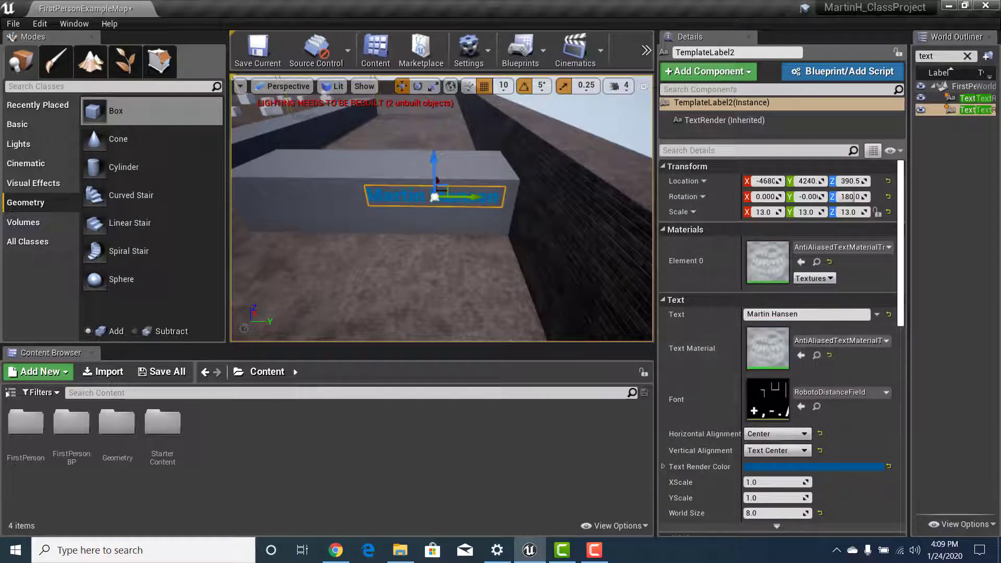
{"action": "left_click_drag", "start_coordinate": [437, 180], "coordinate": [470, 324]}
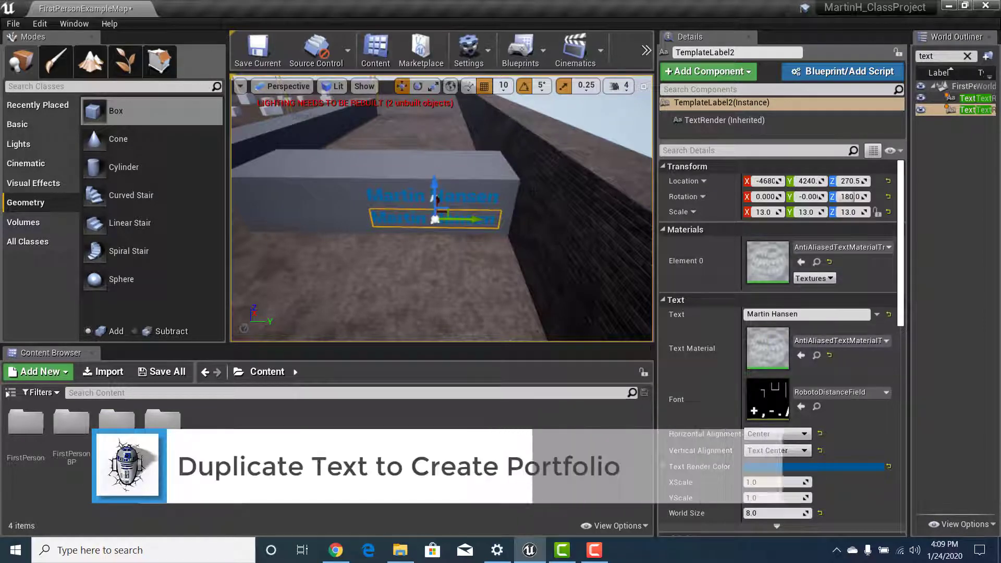
Change the duplicated label's text to "Portfolio" and reselect that label on the wall.
{"action": "left_click", "coordinate": [820, 315]}
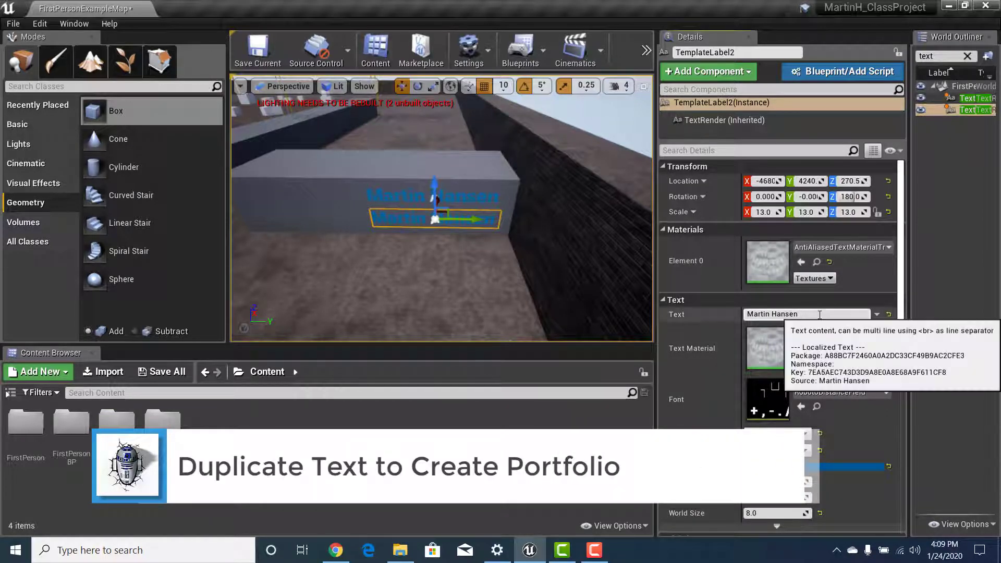
{"action": "key", "text": "ctrl+a"}
{"action": "key", "text": "BackSpace"}
{"action": "type", "text": "P"}
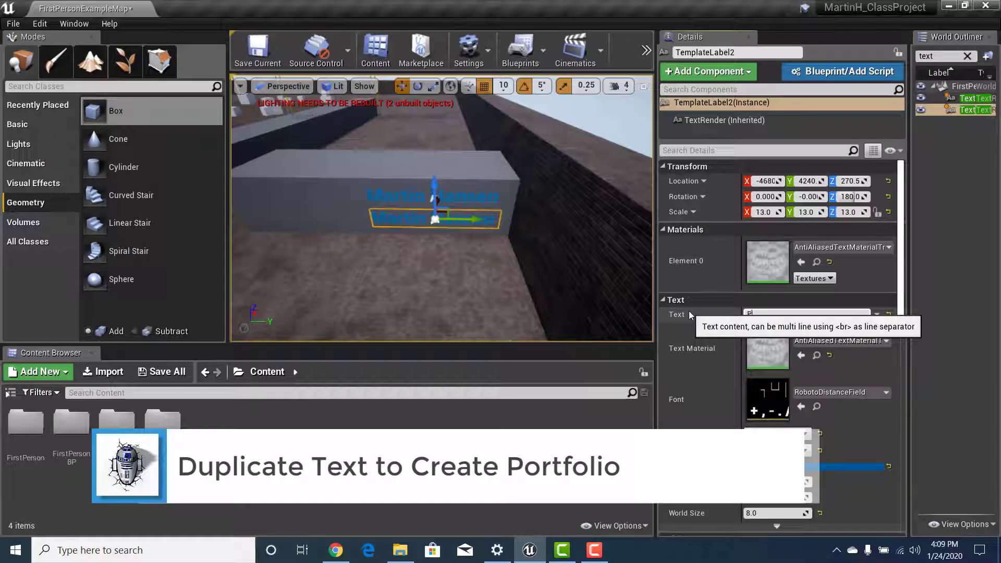
{"action": "type", "text": "ortfo"}
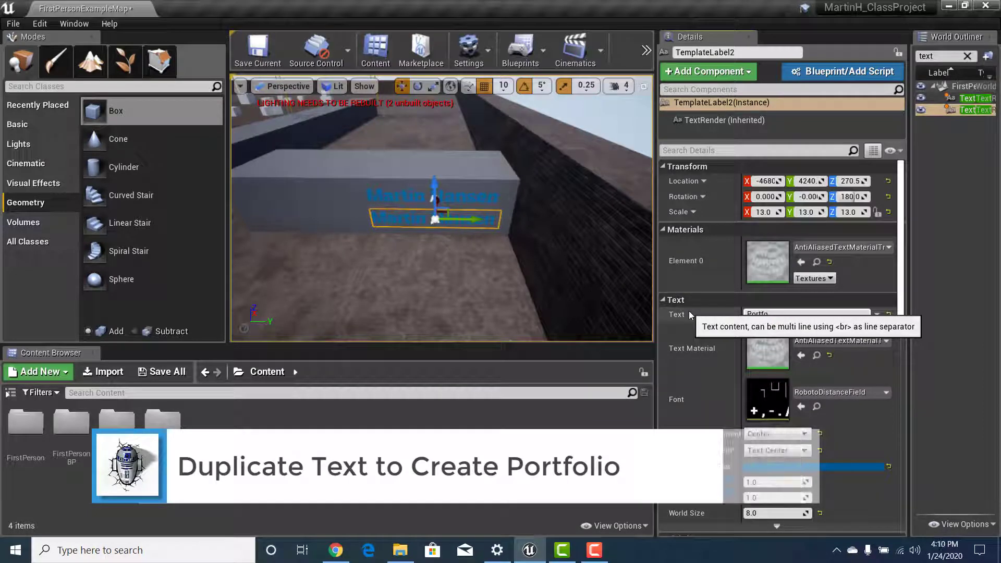
{"action": "type", "text": "lio"}
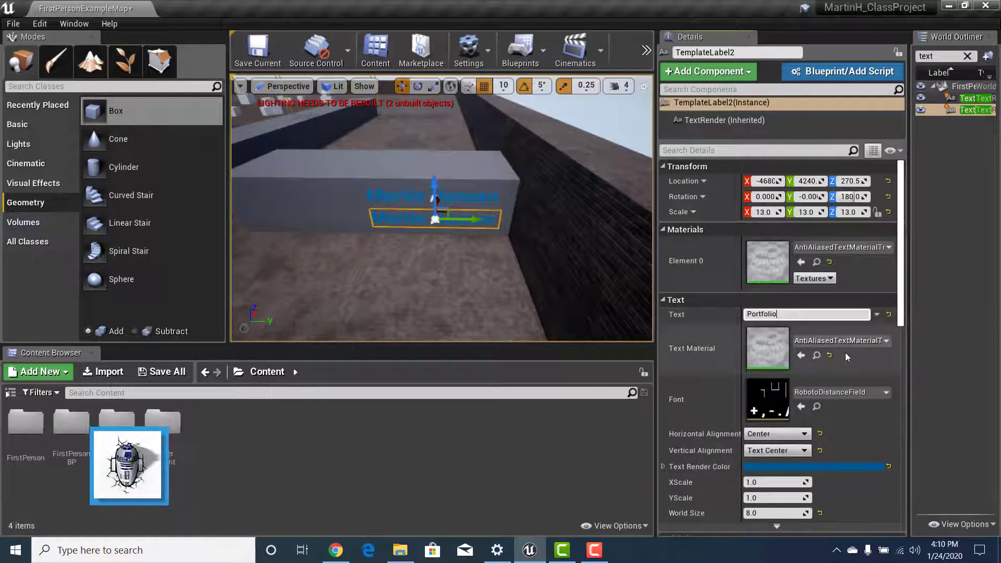
{"action": "key", "text": "Return"}
{"action": "left_click", "coordinate": [401, 234]}
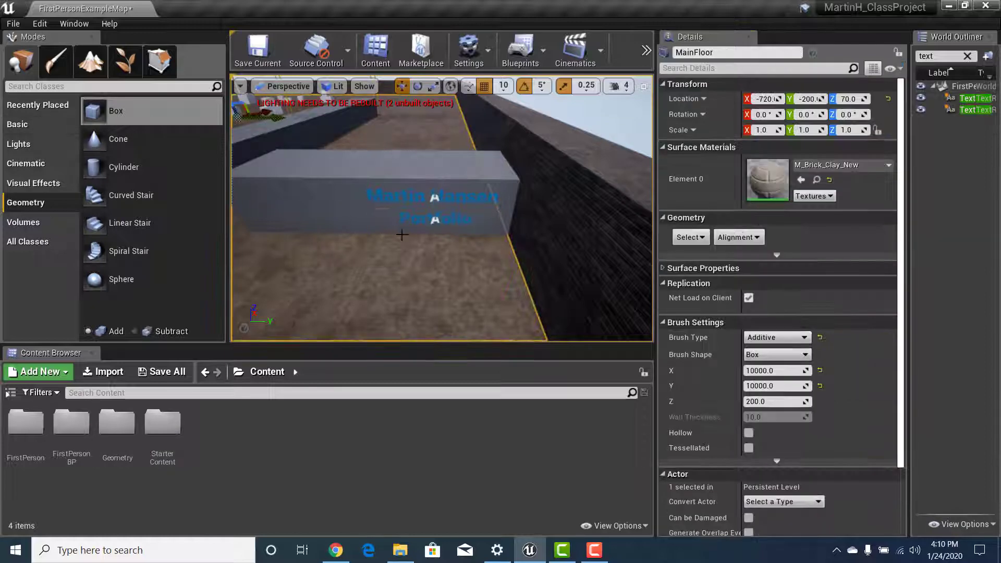
{"action": "left_click", "coordinate": [425, 220]}
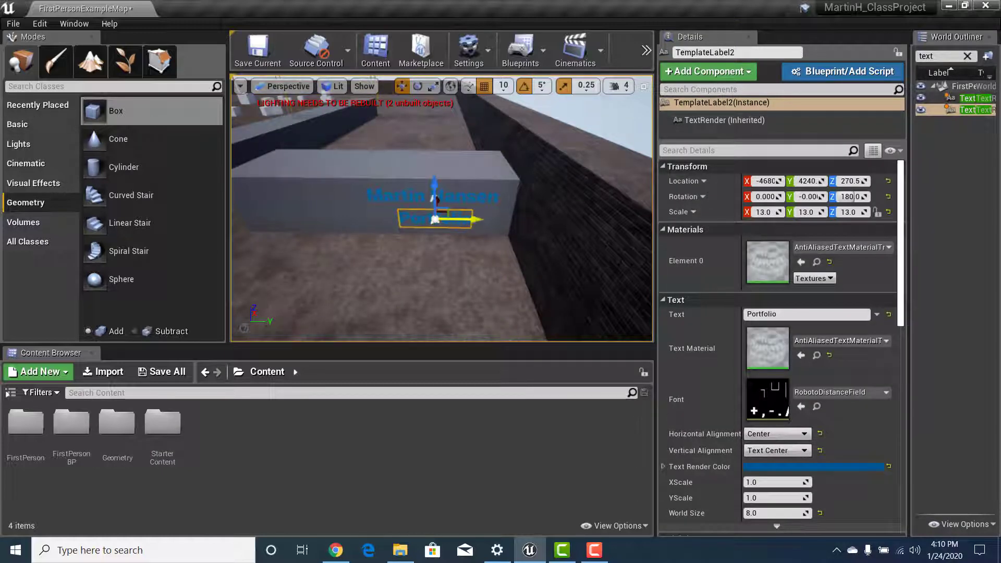
Slide the "Portfolio" label along Y to about 4360, lining its end up with the end of the name above.
{"action": "left_click_drag", "start_coordinate": [436, 219], "coordinate": [457, 220]}
{"action": "key", "text": "w"}
{"action": "right_click_drag", "start_coordinate": [482, 257], "coordinate": [423, 258]}
{"action": "key", "text": "s"}
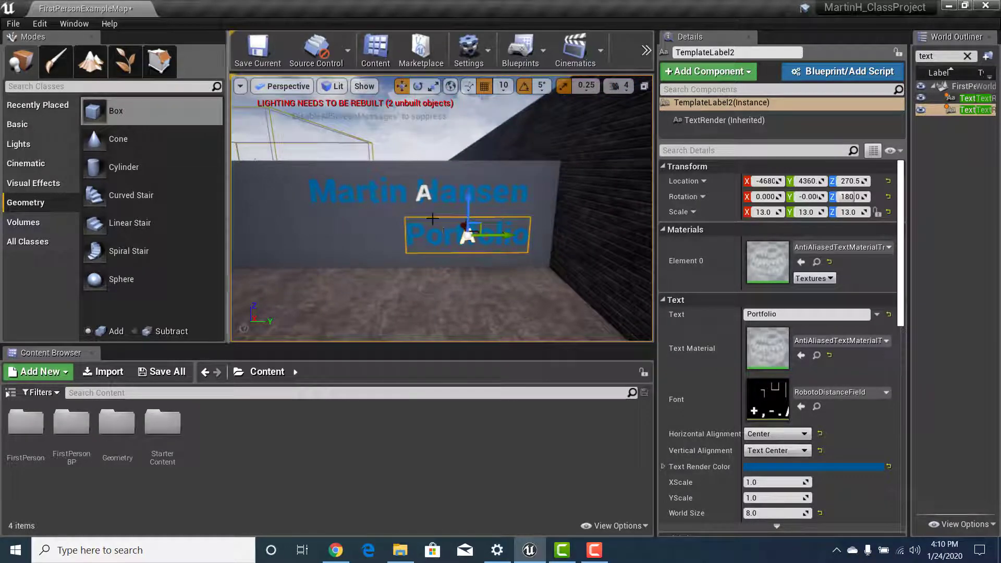
{"action": "right_click_drag", "start_coordinate": [440, 216], "coordinate": [451, 235]}
{"action": "key", "text": "s"}
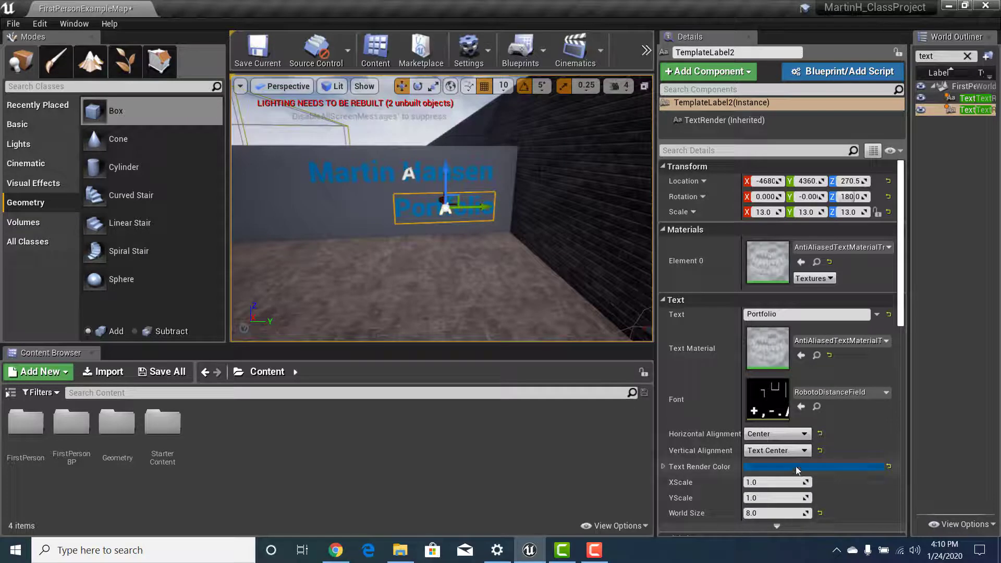
Change the "Portfolio" label's text render color to yellow and raise its brightness value to 1.0.
{"action": "scroll", "coordinate": [788, 451], "scroll_direction": "down", "scroll_amount": 5}
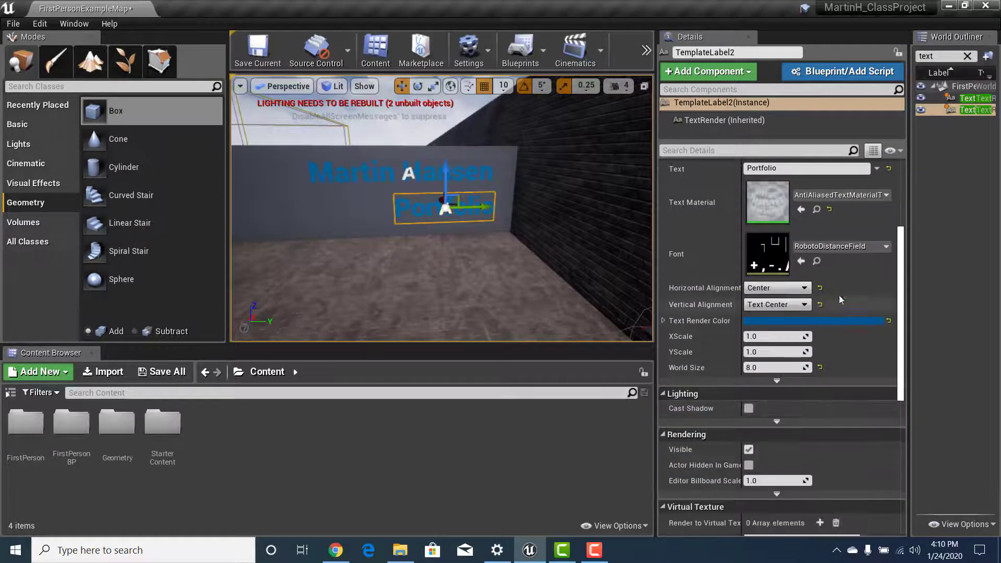
{"action": "left_click", "coordinate": [839, 246]}
{"action": "left_click", "coordinate": [838, 246]}
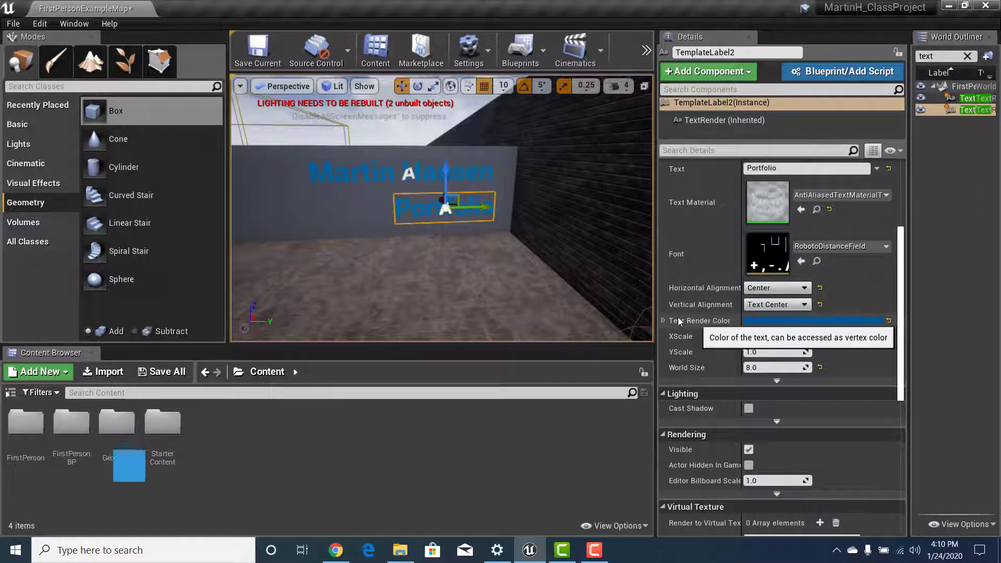
{"action": "left_click", "coordinate": [830, 321]}
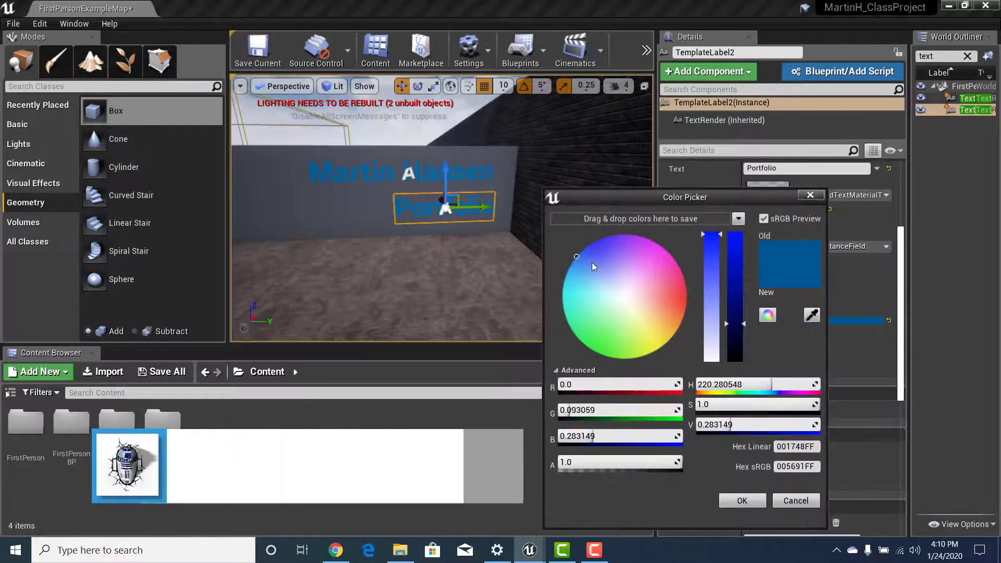
{"action": "left_click_drag", "start_coordinate": [581, 260], "coordinate": [671, 379]}
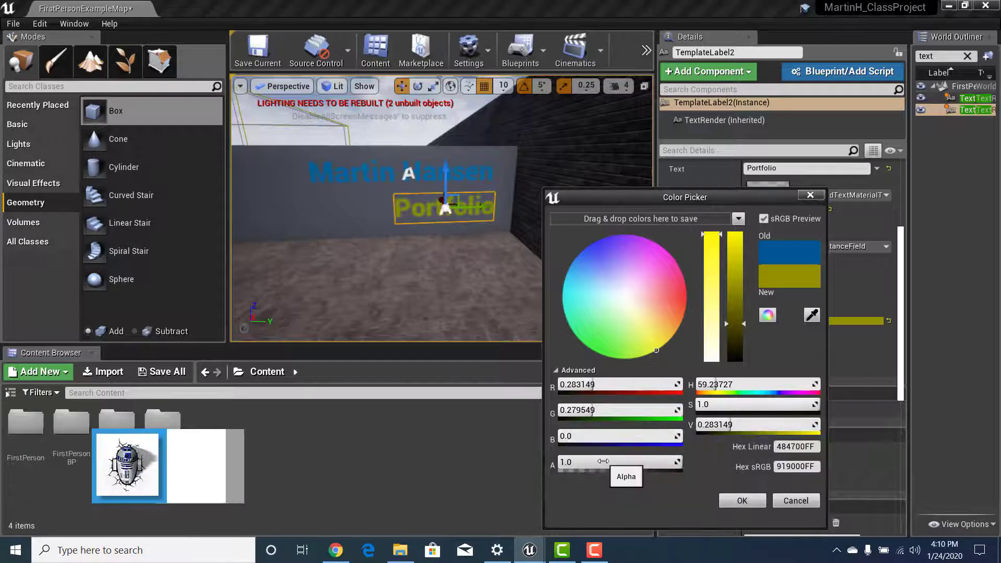
{"action": "mouse_move", "coordinate": [792, 406]}
{"action": "left_mouse_down"}
{"action": "mouse_move", "coordinate": [700, 406]}
{"action": "mouse_move", "coordinate": [817, 405]}
{"action": "left_mouse_up"}
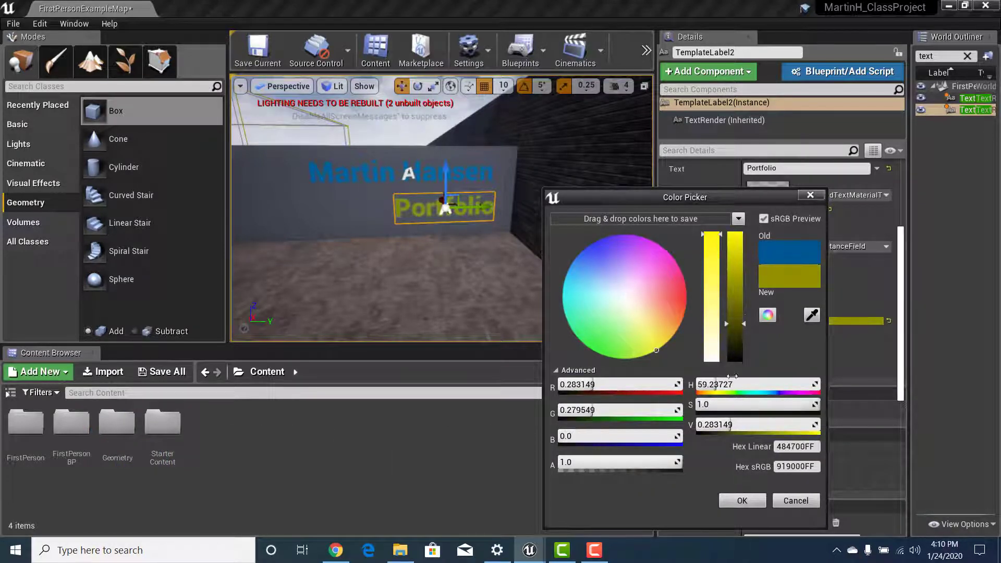
{"action": "left_click_drag", "start_coordinate": [745, 325], "coordinate": [738, 219]}
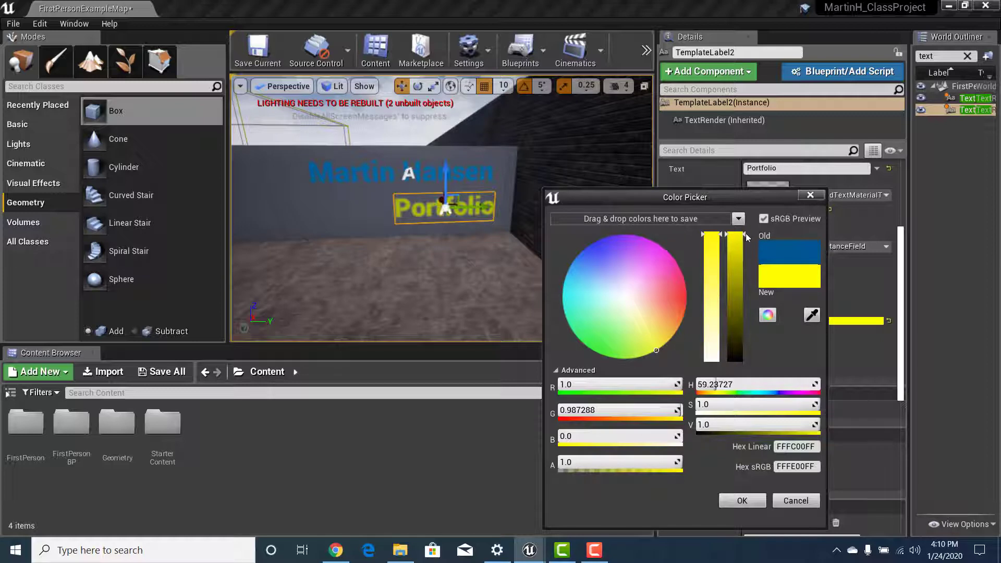
Try white for the "Portfolio" label, then settle on yellow with hex sRGB FFFF00FF, copy that code and accept the color.
{"action": "left_click_drag", "start_coordinate": [635, 463], "coordinate": [673, 438]}
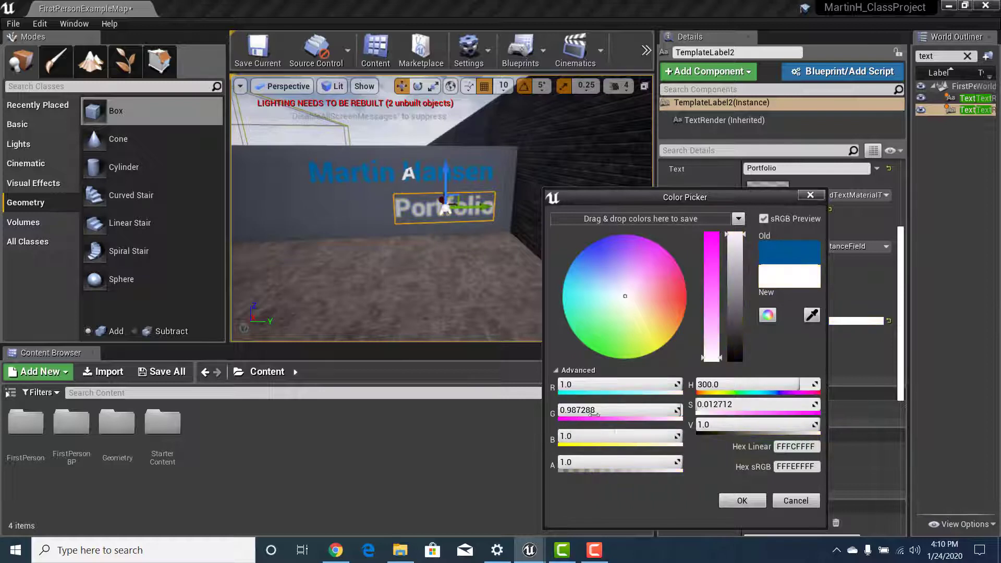
{"action": "mouse_move", "coordinate": [593, 413]}
{"action": "left_mouse_down"}
{"action": "mouse_move", "coordinate": [469, 413]}
{"action": "mouse_move", "coordinate": [594, 413]}
{"action": "left_mouse_up"}
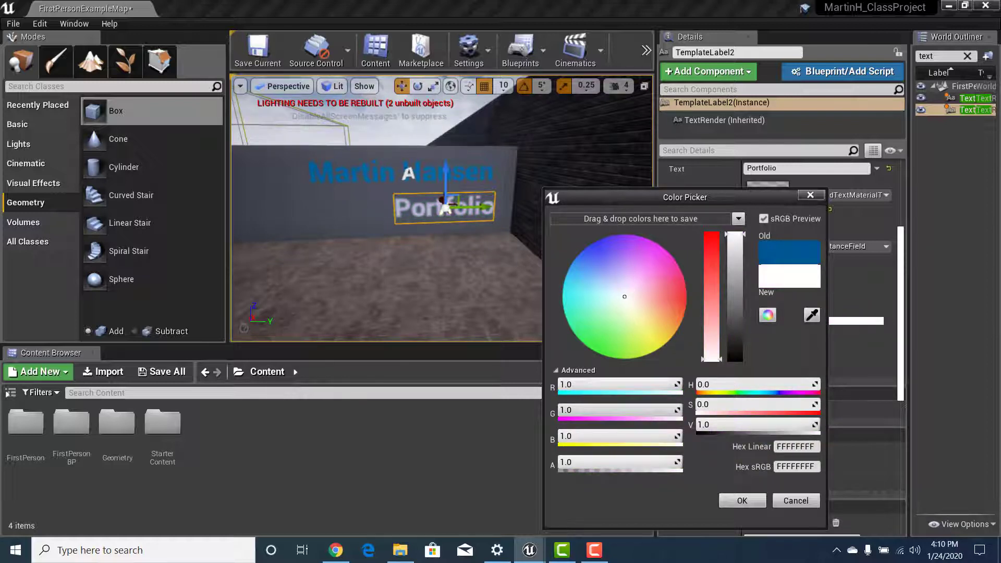
{"action": "mouse_move", "coordinate": [635, 319]}
{"action": "left_mouse_down"}
{"action": "mouse_move", "coordinate": [687, 372]}
{"action": "mouse_move", "coordinate": [678, 395]}
{"action": "mouse_move", "coordinate": [691, 413]}
{"action": "left_mouse_up"}
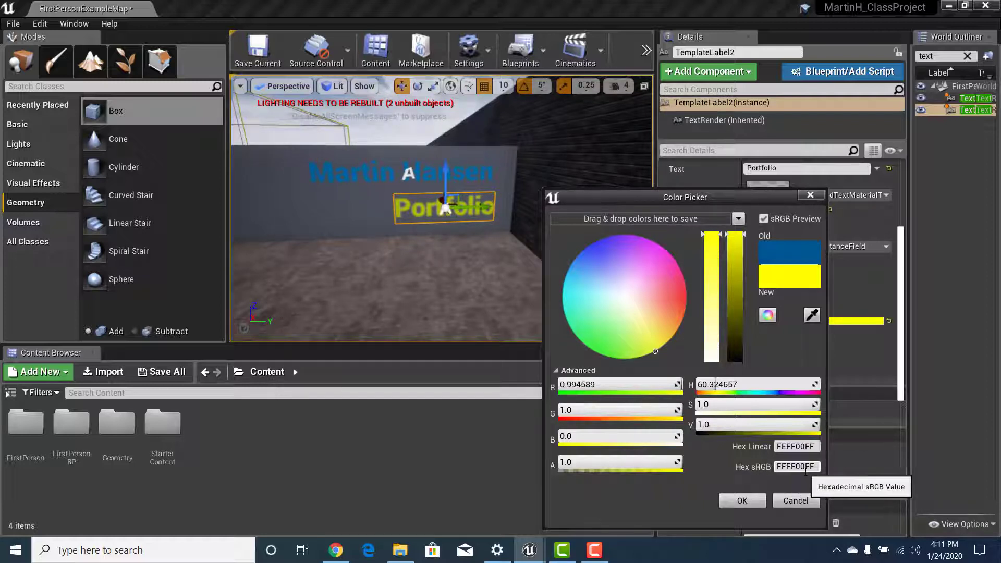
{"action": "left_click", "coordinate": [778, 467]}
{"action": "key", "text": "ctrl+c"}
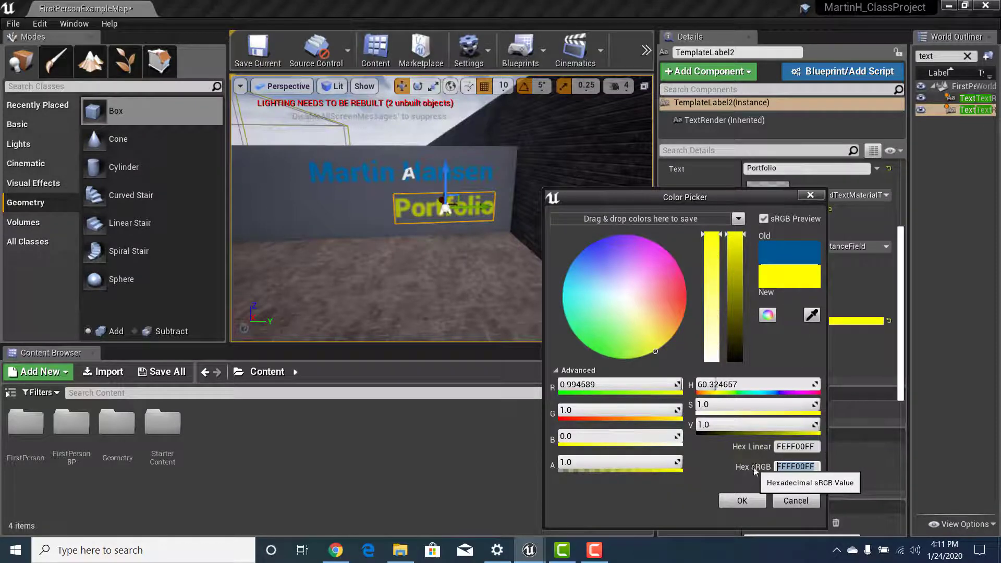
{"action": "left_click", "coordinate": [753, 502]}
Give the name label the same yellow by pasting FFFF00FF as its text color's hex sRGB value, and close the color picker.
{"action": "left_click", "coordinate": [356, 174]}
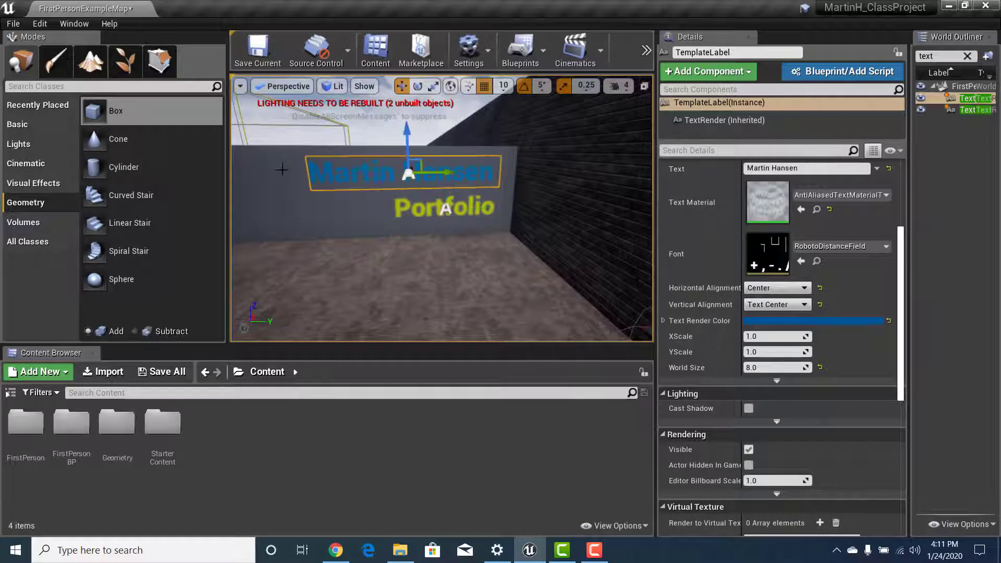
{"action": "left_click", "coordinate": [792, 320]}
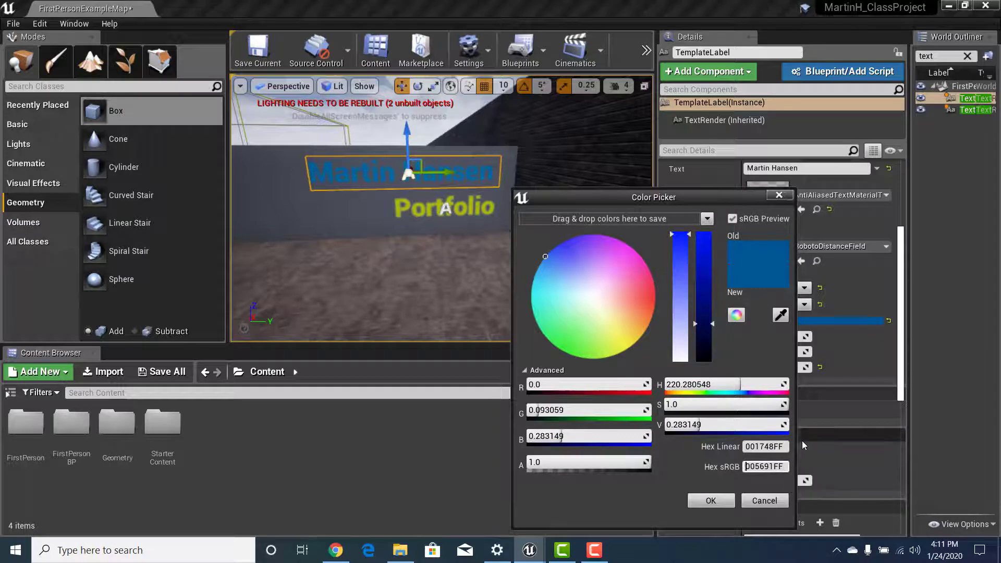
{"action": "key", "text": "Right"}
{"action": "key", "text": "Right"}
{"action": "key", "text": "Right"}
{"action": "key", "text": "Right"}
{"action": "key", "text": "Right"}
{"action": "key", "text": "Right"}
{"action": "key", "text": "BackSpace"}
{"action": "key", "text": "BackSpace"}
{"action": "key", "text": "BackSpace"}
{"action": "key", "text": "BackSpace"}
{"action": "key", "text": "BackSpace"}
{"action": "key", "text": "BackSpace"}
{"action": "key", "text": "BackSpace"}
{"action": "key", "text": "BackSpace"}
{"action": "key", "text": "ctrl+v"}
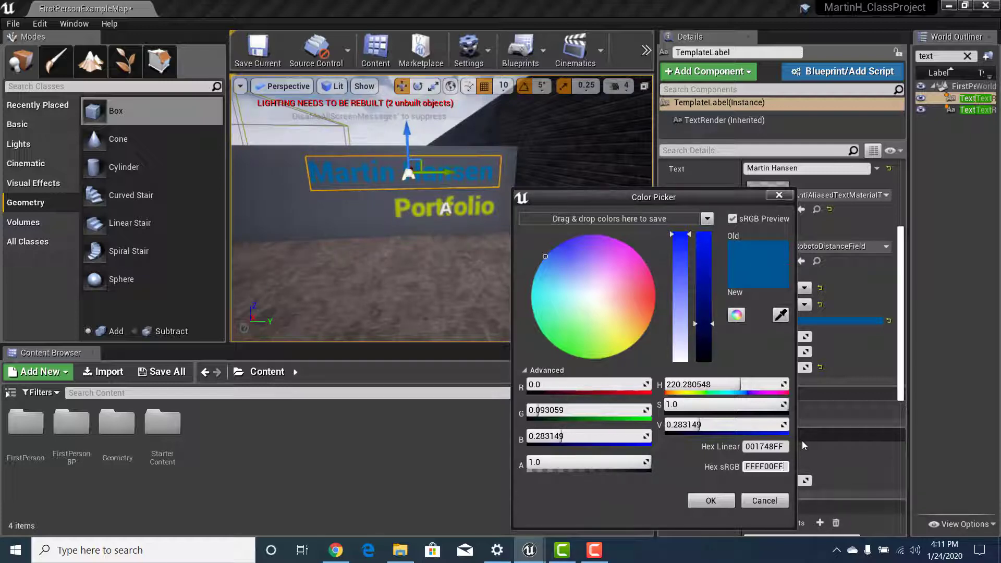
{"action": "key", "text": "Return"}
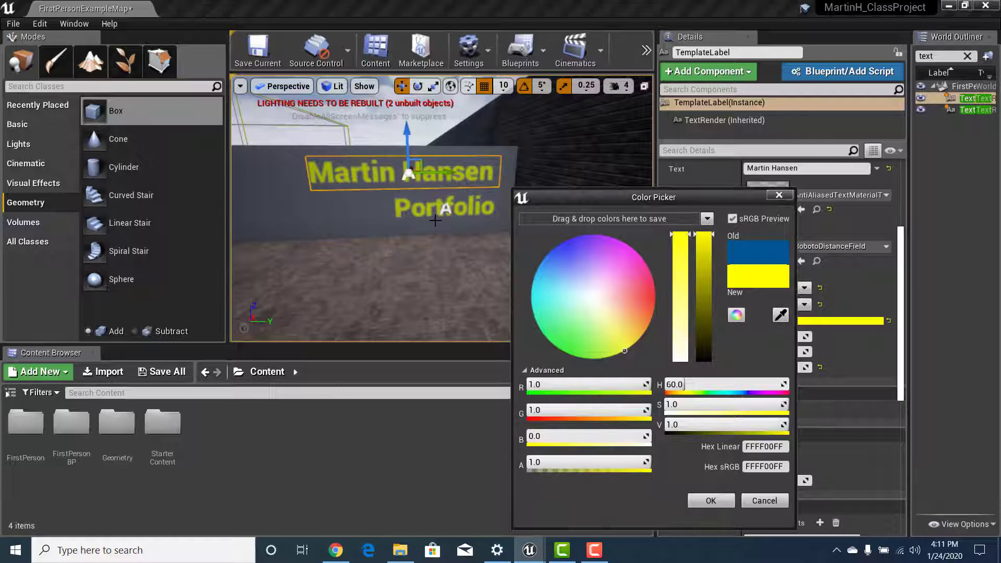
{"action": "mouse_move", "coordinate": [436, 221]}
{"action": "right_mouse_down"}
{"action": "mouse_move", "coordinate": [412, 217]}
{"action": "mouse_move", "coordinate": [453, 217]}
{"action": "mouse_move", "coordinate": [408, 211]}
{"action": "mouse_move", "coordinate": [443, 214]}
{"action": "right_mouse_up"}
{"action": "key", "text": "s"}
{"action": "left_click", "coordinate": [779, 195]}
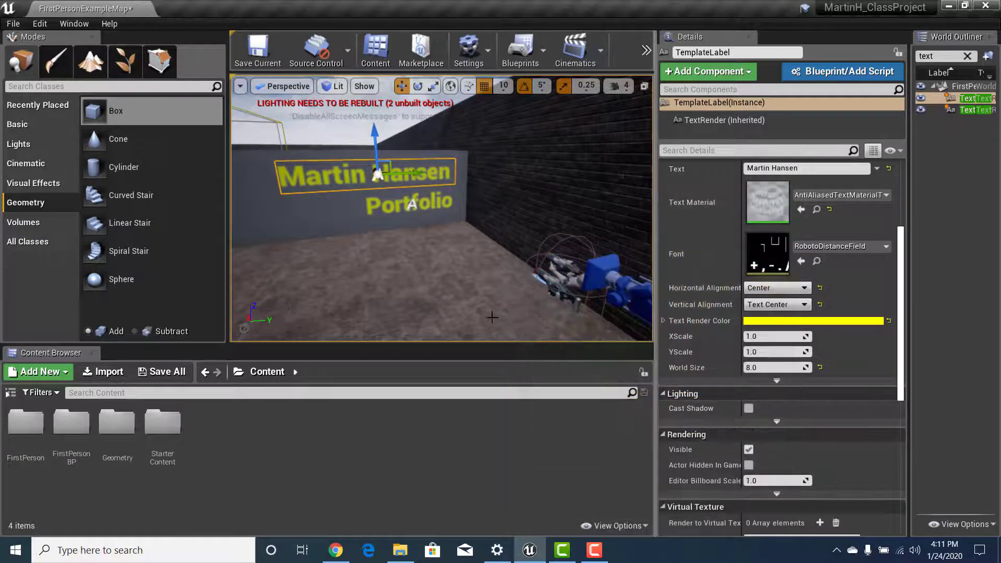
Widen the World Outliner so the text actors' labels and types are readable.
{"action": "right_click_drag", "start_coordinate": [490, 182], "coordinate": [465, 180]}
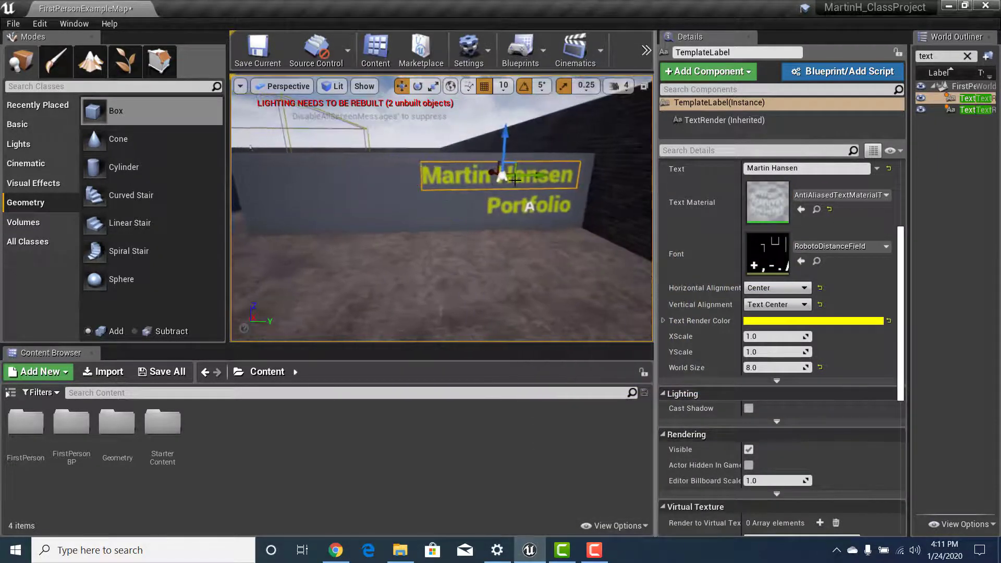
{"action": "right_click_drag", "start_coordinate": [505, 207], "coordinate": [483, 204]}
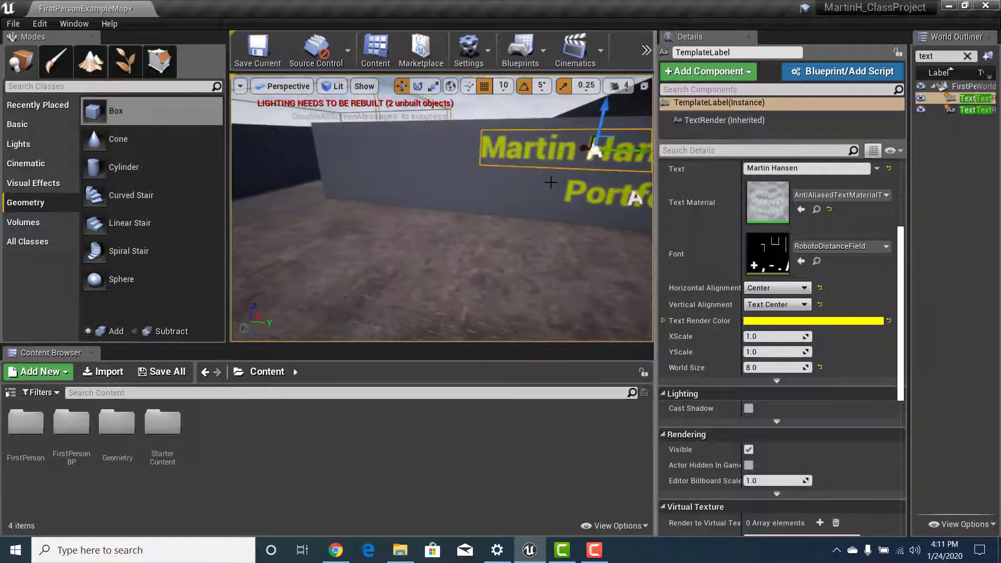
{"action": "mouse_move", "coordinate": [551, 183]}
{"action": "right_mouse_down"}
{"action": "mouse_move", "coordinate": [503, 183]}
{"action": "mouse_move", "coordinate": [590, 174]}
{"action": "mouse_move", "coordinate": [571, 180]}
{"action": "right_mouse_up"}
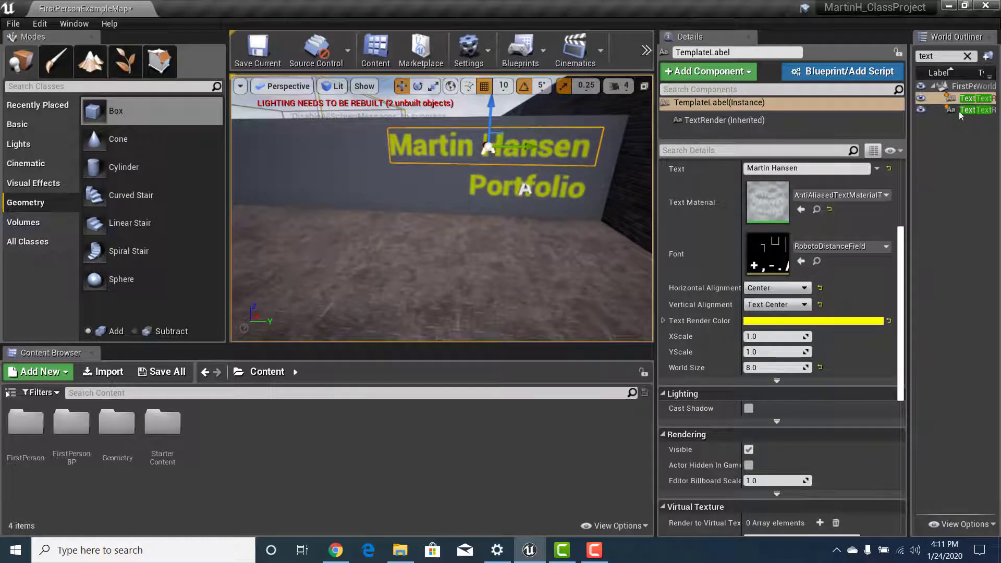
{"action": "left_click_drag", "start_coordinate": [912, 151], "coordinate": [819, 151]}
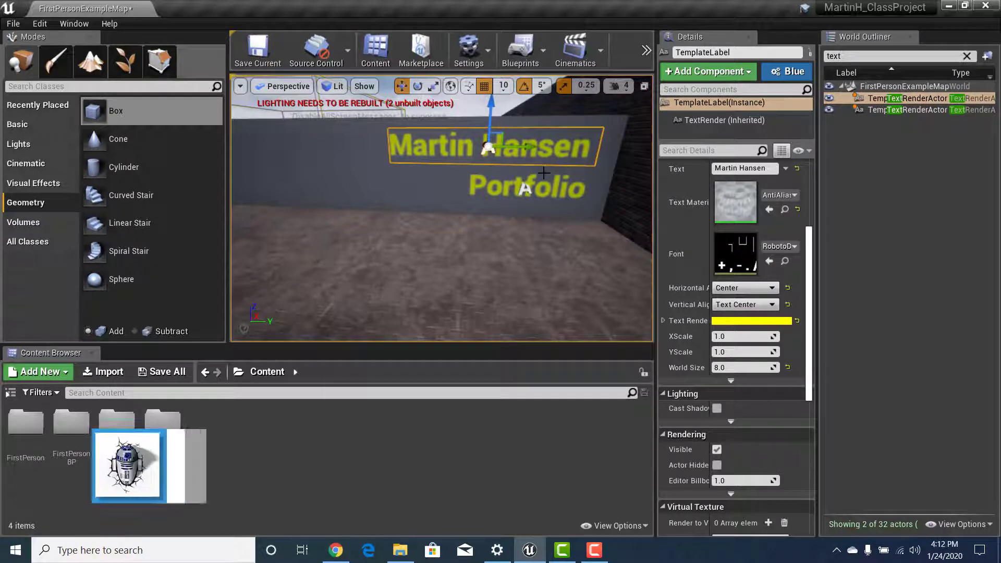
Duplicate the name label and move the copy away from the sign toward the dark wall across the corridor.
{"action": "key", "text": "ctrl+v"}
{"action": "left_click_drag", "start_coordinate": [492, 142], "coordinate": [358, 128]}
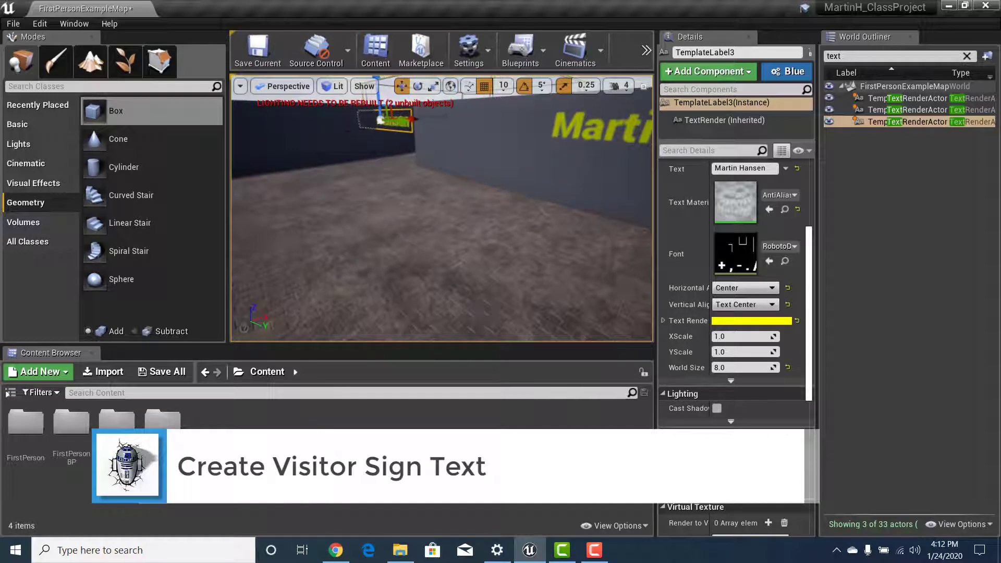
{"action": "right_click_drag", "start_coordinate": [442, 208], "coordinate": [355, 198]}
{"action": "key", "text": "w"}
{"action": "key", "text": "s"}
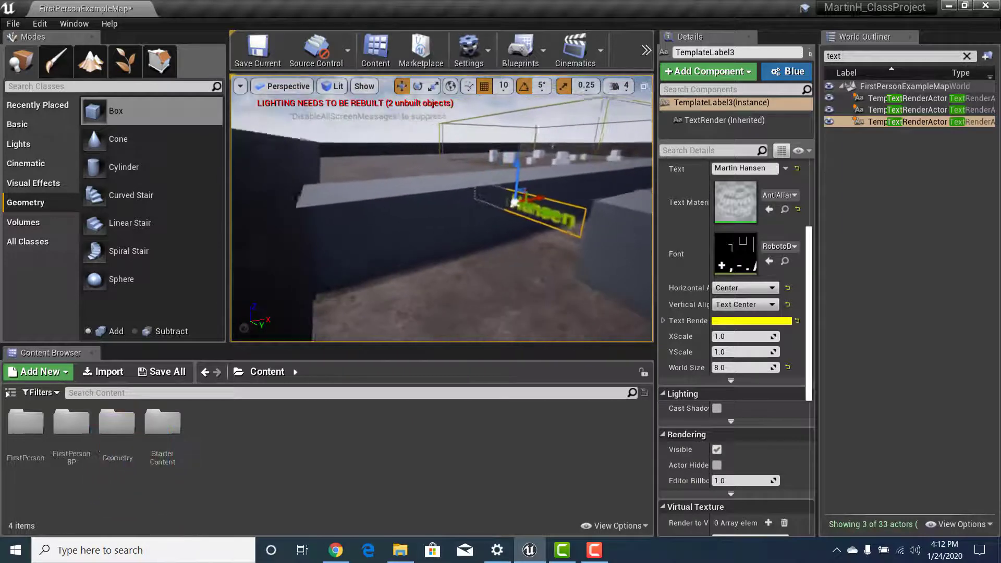
Rotate the copied label about Z until it is parallel to the dark wall, and shift it along that wall.
{"action": "key", "text": "e"}
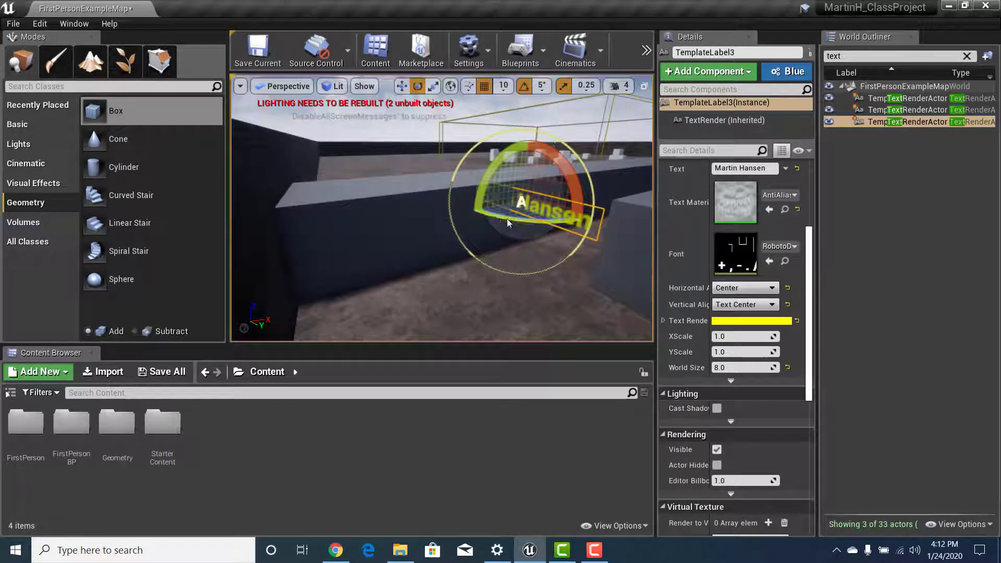
{"action": "left_click_drag", "start_coordinate": [509, 223], "coordinate": [453, 224]}
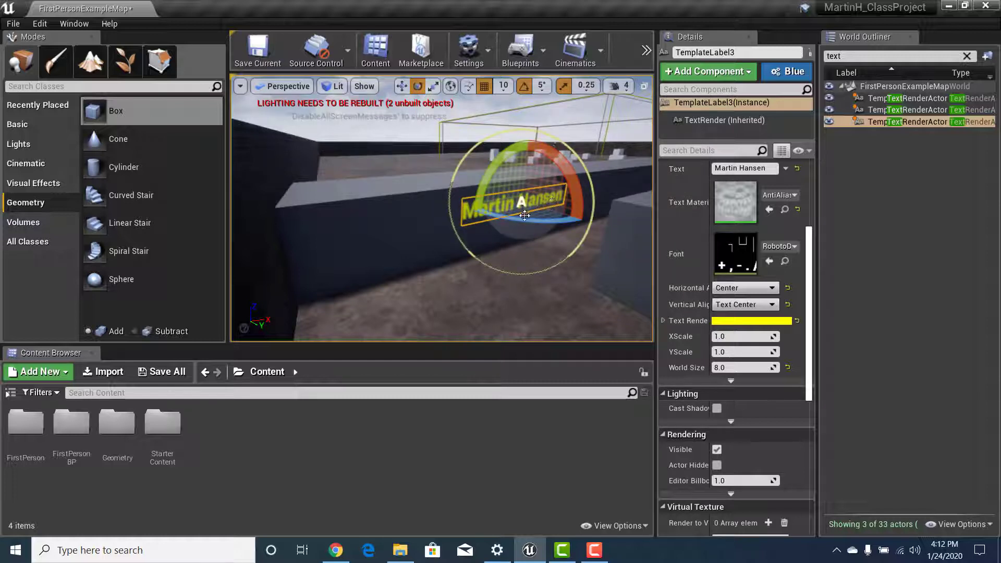
{"action": "key", "text": "r"}
{"action": "left_click_drag", "start_coordinate": [546, 197], "coordinate": [479, 208]}
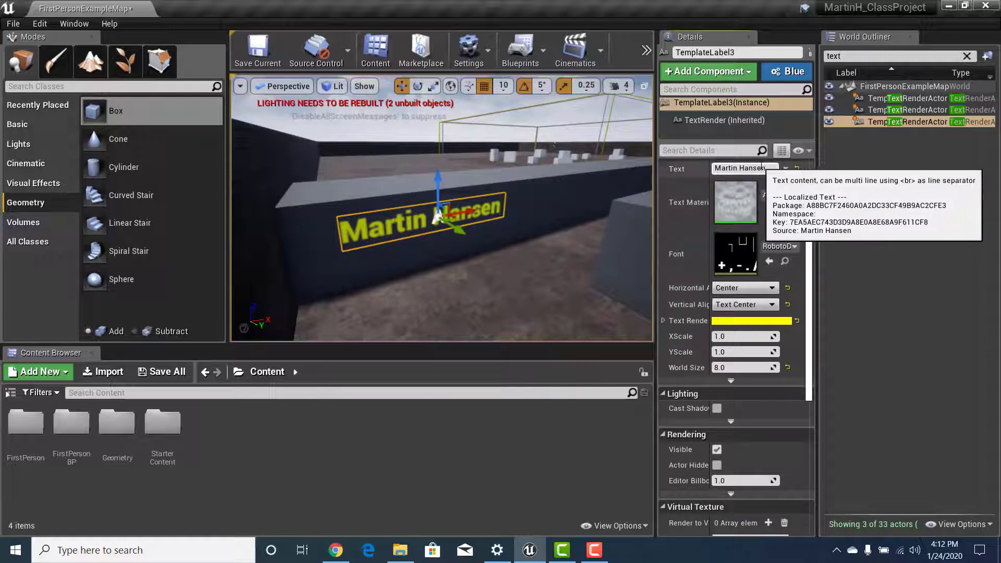
Change the copied label's text to "Vistor Center".
{"action": "left_click_drag", "start_coordinate": [769, 169], "coordinate": [685, 173]}
{"action": "key", "text": "BackSpace"}
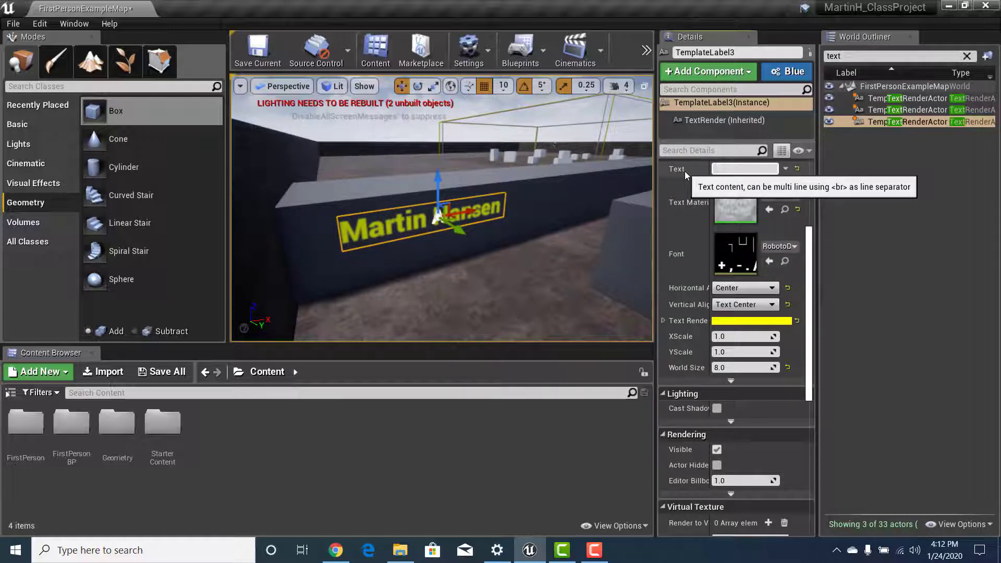
{"action": "type", "text": "Vistor center"}
{"action": "key", "text": "BackSpace"}
{"action": "key", "text": "BackSpace"}
{"action": "key", "text": "BackSpace"}
{"action": "key", "text": "BackSpace"}
{"action": "key", "text": "BackSpace"}
{"action": "key", "text": "BackSpace"}
{"action": "type", "text": "Center"}
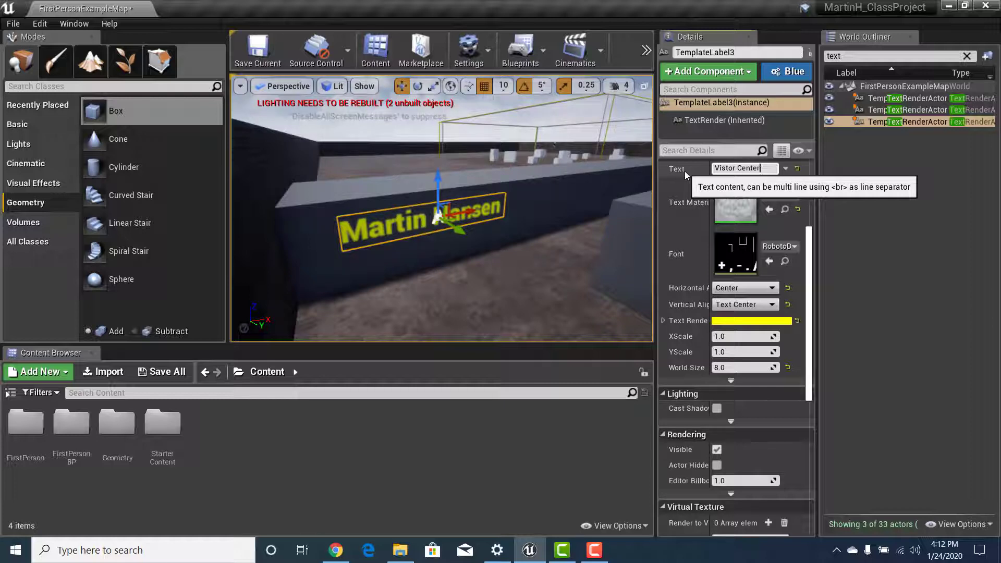
{"action": "key", "text": "Return"}
{"action": "left_click", "coordinate": [830, 122]}
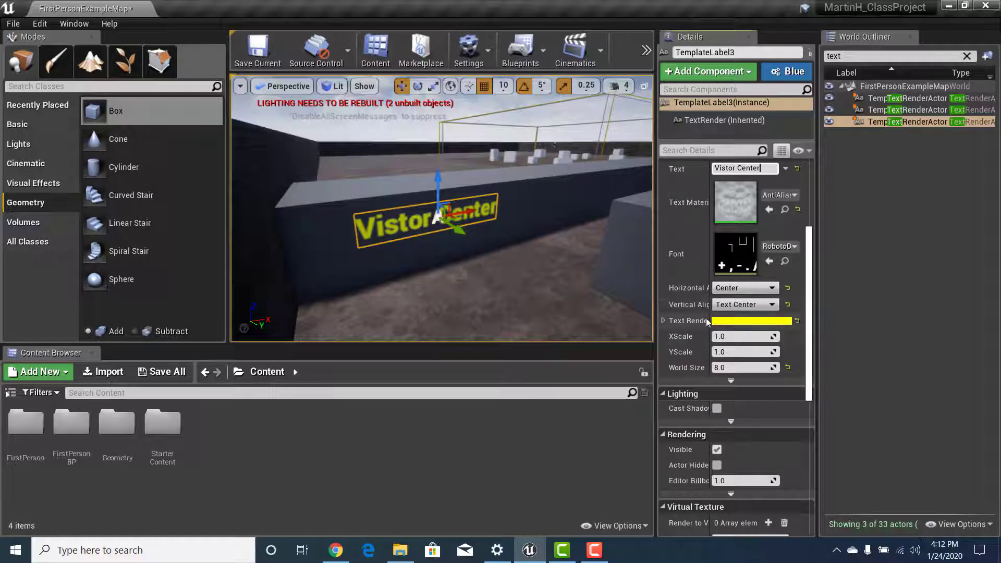
Slide the "Vistor Center" label slightly along X toward the wall's middle and check its placement from the walkway.
{"action": "left_click_drag", "start_coordinate": [462, 205], "coordinate": [490, 203]}
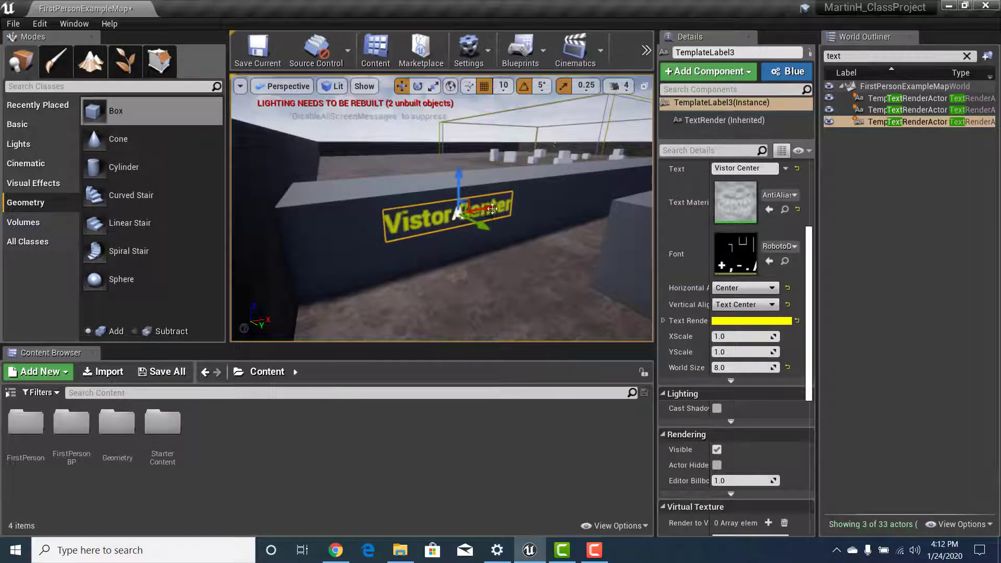
{"action": "right_click_drag", "start_coordinate": [492, 208], "coordinate": [527, 228]}
{"action": "key", "text": "d"}
{"action": "key", "text": "w"}
{"action": "key", "text": "s"}
{"action": "key", "text": "w"}
{"action": "key", "text": "w"}
{"action": "key", "text": "s"}
{"action": "key", "text": "s"}
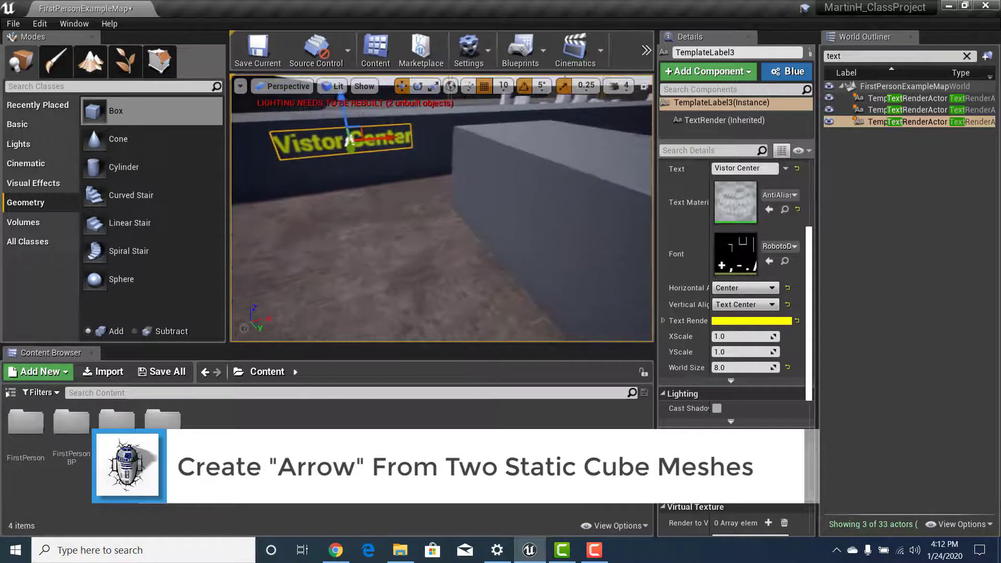
Add a basic static mesh Cube on the floor in front of the "Vistor Center" wall.
{"action": "right_click_drag", "start_coordinate": [498, 305], "coordinate": [464, 306]}
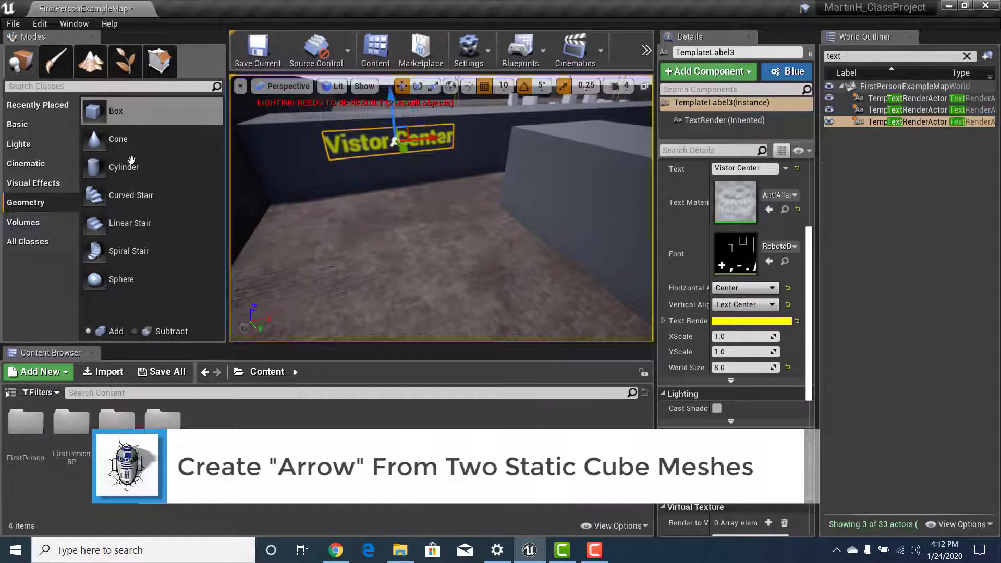
{"action": "left_click", "coordinate": [21, 124]}
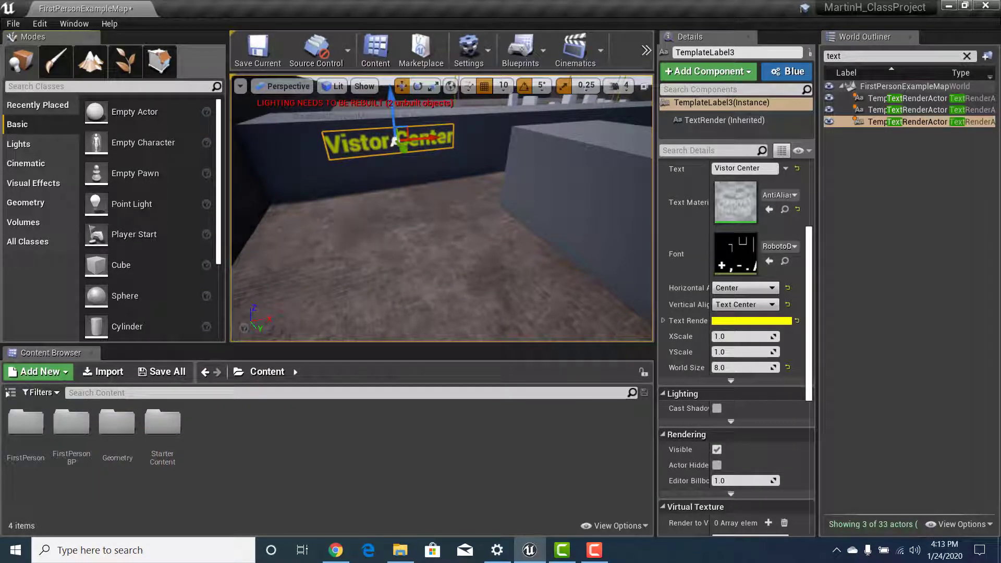
{"action": "right_click_drag", "start_coordinate": [356, 197], "coordinate": [328, 206]}
{"action": "right_click_drag", "start_coordinate": [381, 235], "coordinate": [381, 211]}
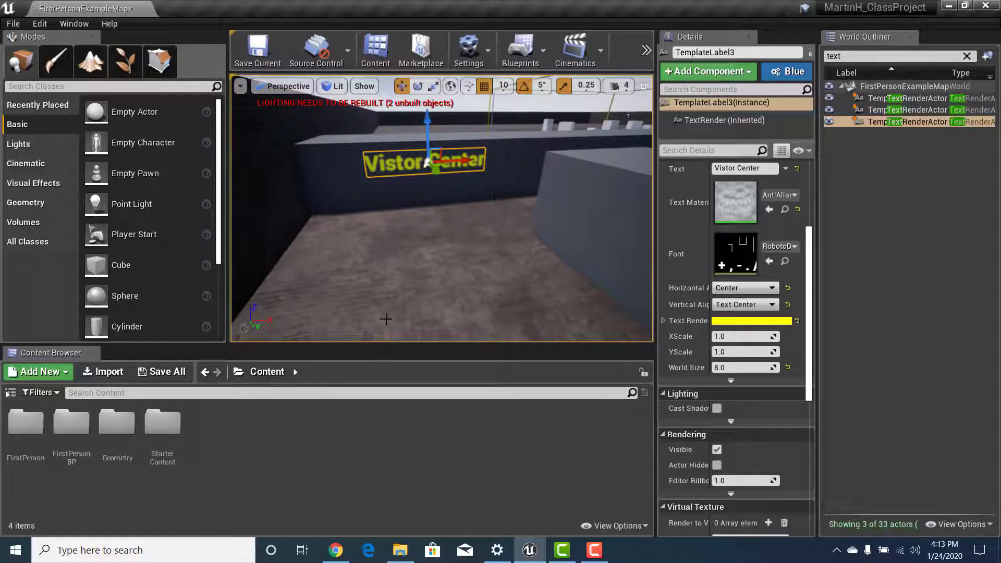
{"action": "left_click_drag", "start_coordinate": [120, 265], "coordinate": [360, 251]}
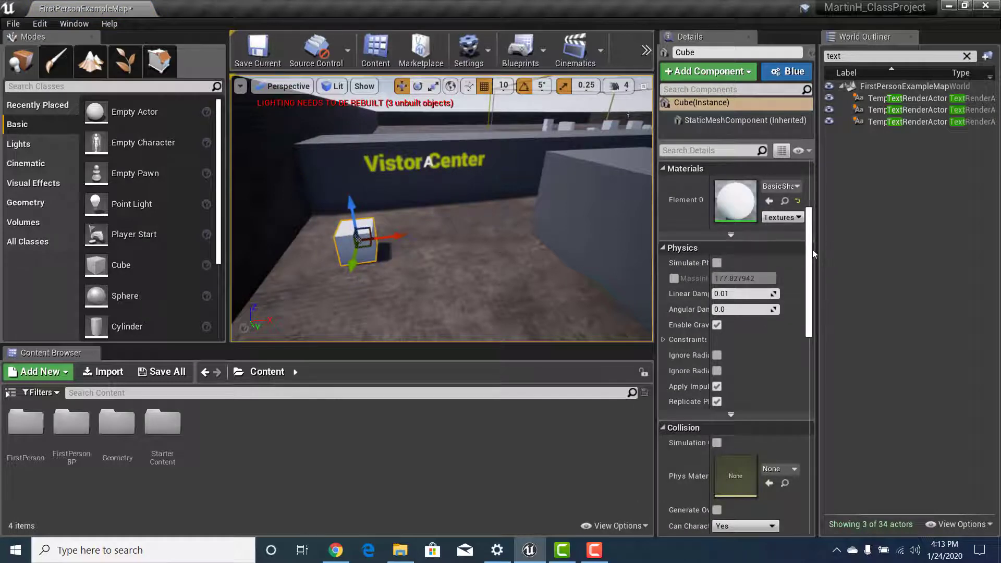
Scale the cube into a long, thin bar of 1.435 in X, 0.27 in Y and 0.275 in Z.
{"action": "left_click_drag", "start_coordinate": [808, 255], "coordinate": [807, 210]}
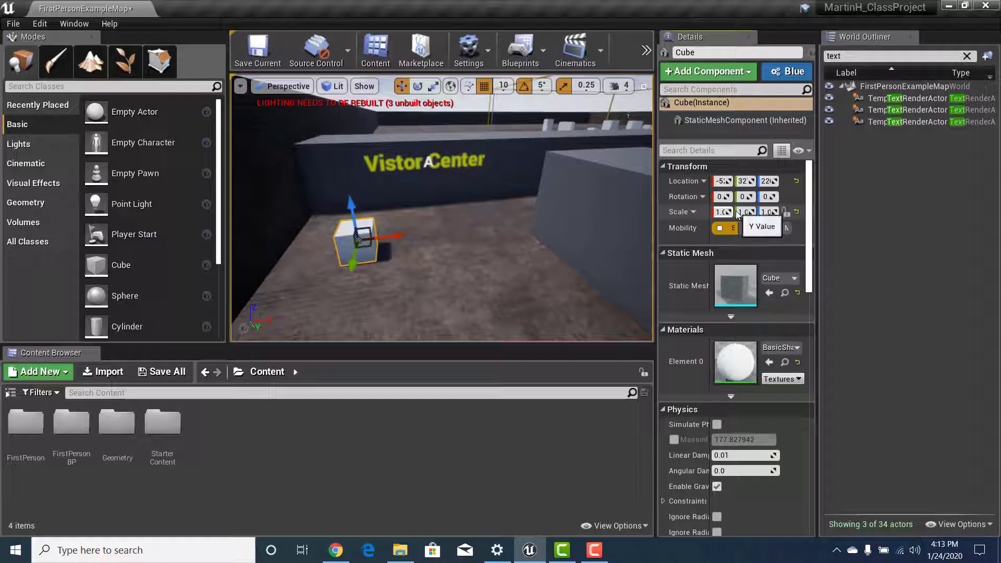
{"action": "left_click", "coordinate": [735, 213]}
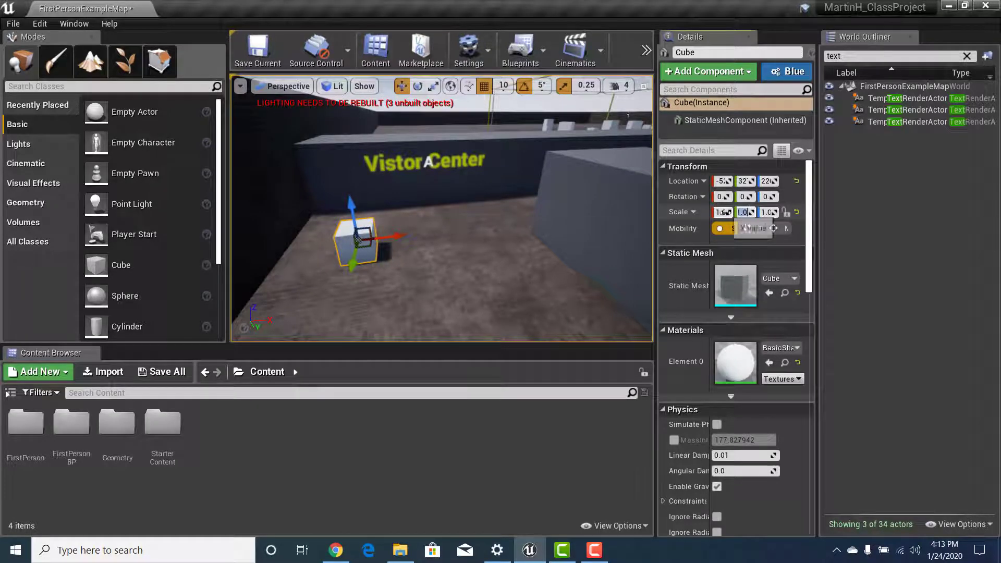
{"action": "left_click", "coordinate": [725, 212]}
{"action": "left_click_drag", "start_coordinate": [725, 212], "coordinate": [750, 212]}
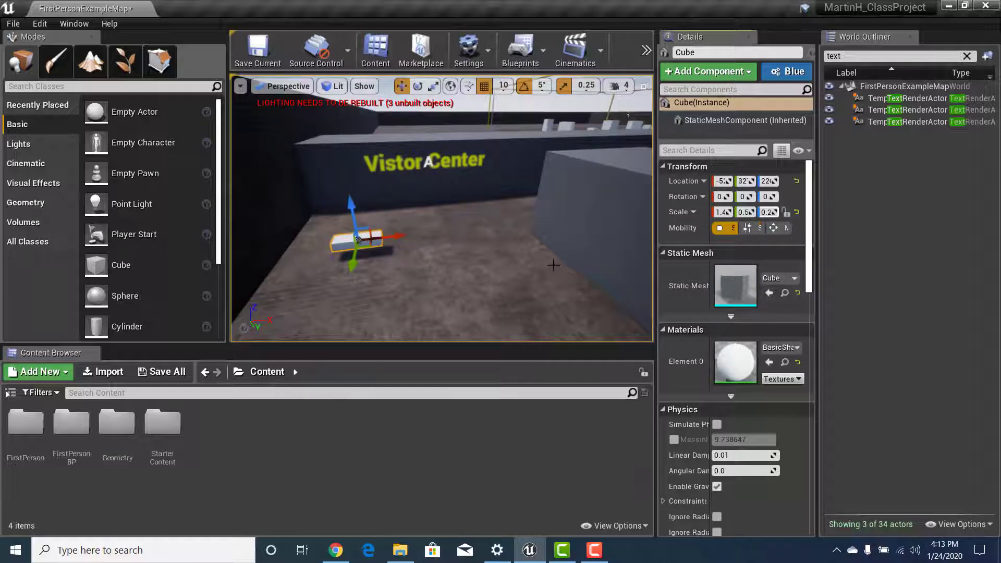
{"action": "left_click_drag", "start_coordinate": [746, 212], "coordinate": [741, 212]}
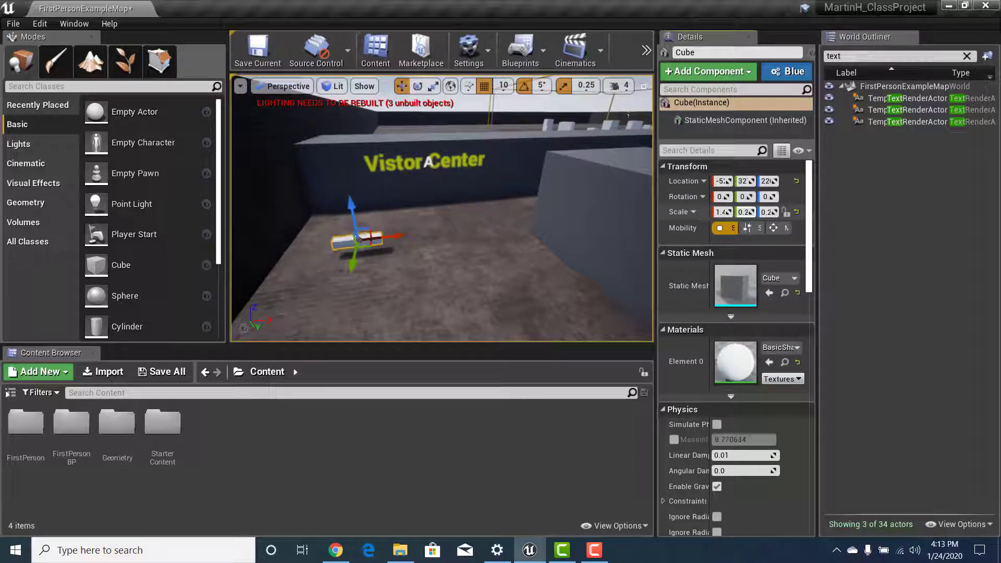
{"action": "left_click_drag", "start_coordinate": [818, 219], "coordinate": [968, 224]}
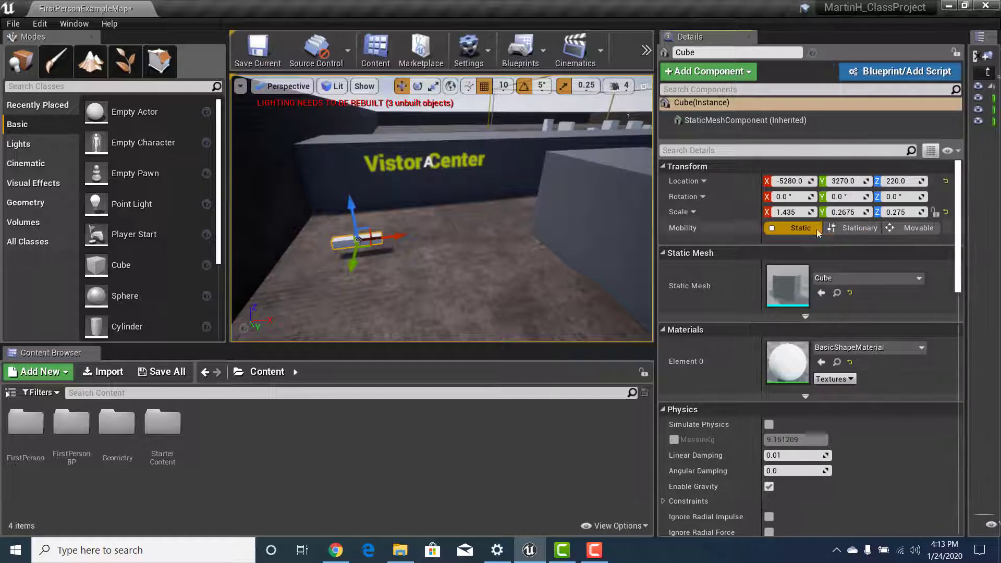
{"action": "left_click_drag", "start_coordinate": [843, 212], "coordinate": [851, 211]}
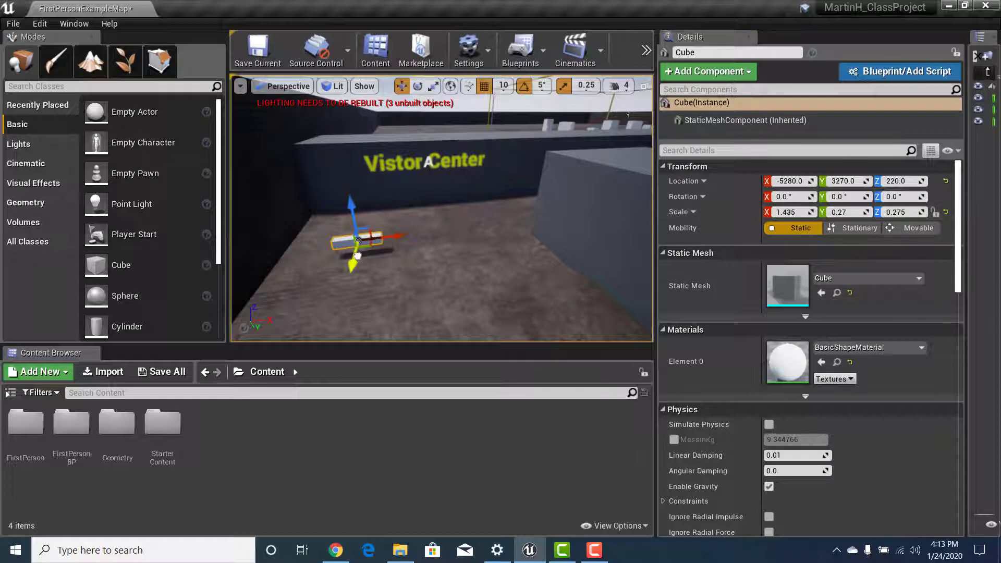
Resize the bar with snapped scaling to 1.25 in X, 0.25 in Y and 0.25 in Z.
{"action": "right_click_drag", "start_coordinate": [357, 257], "coordinate": [331, 259]}
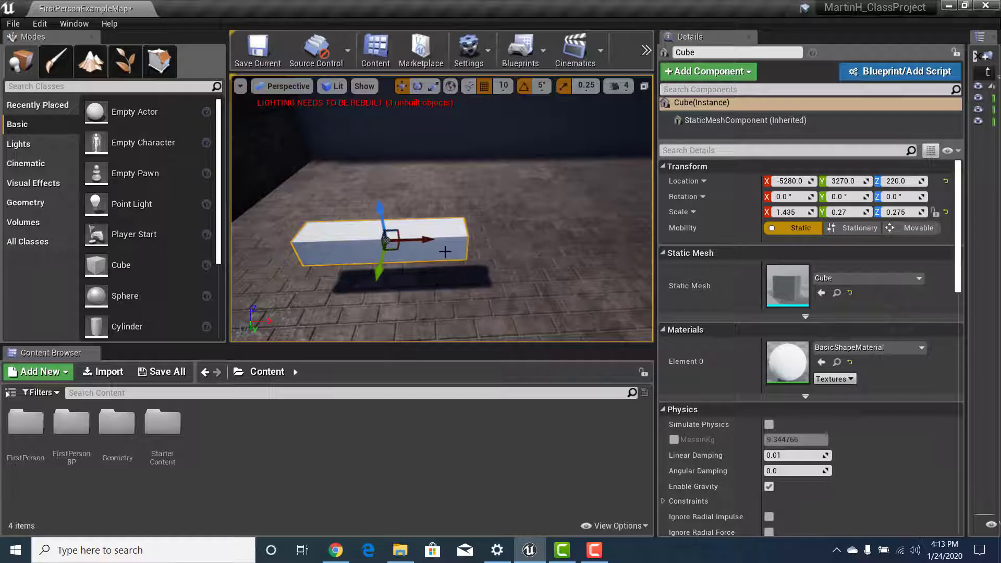
{"action": "key", "text": "e"}
{"action": "key", "text": "r"}
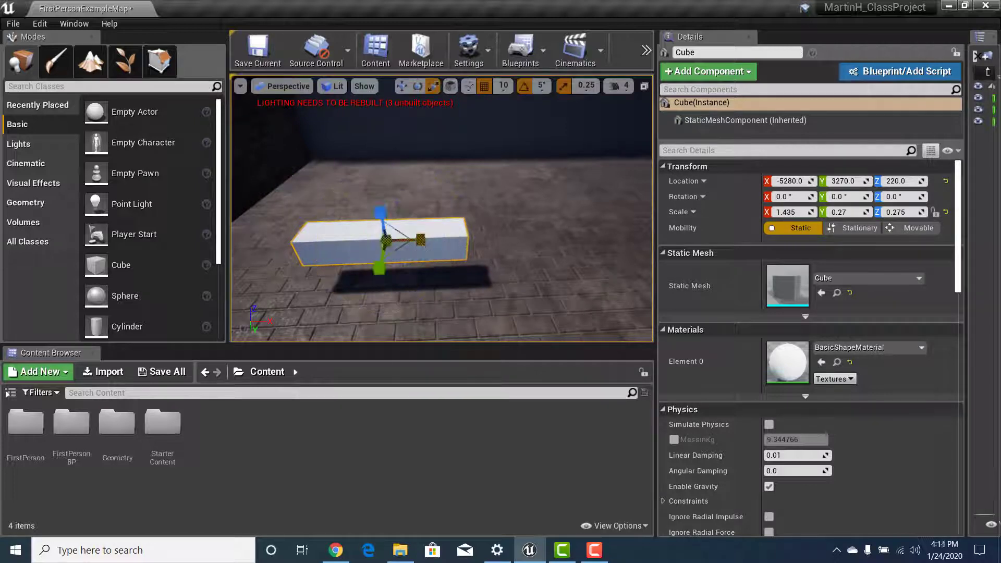
{"action": "left_click_drag", "start_coordinate": [422, 241], "coordinate": [384, 264]}
{"action": "left_click_drag", "start_coordinate": [384, 223], "coordinate": [384, 225]}
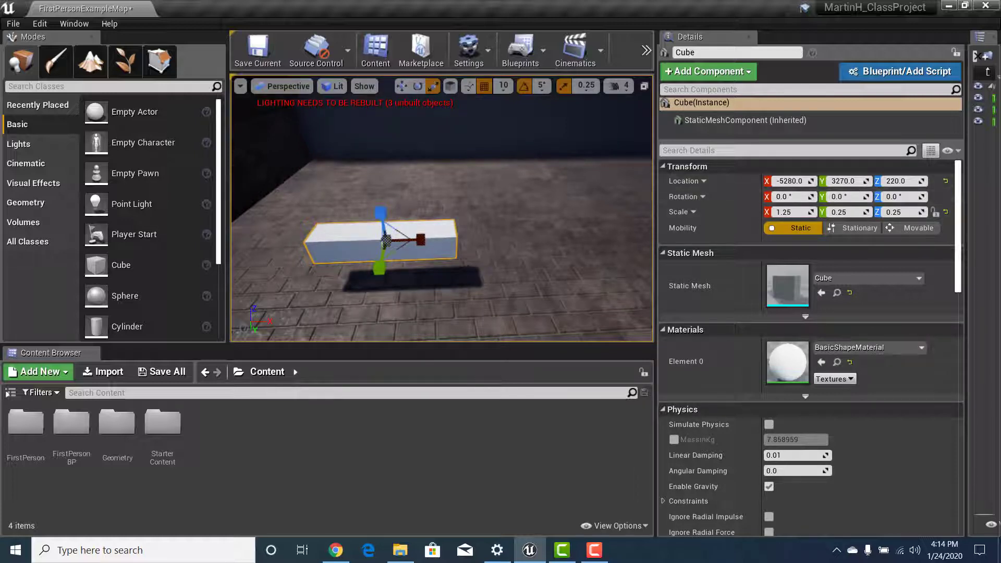
{"action": "right_click_drag", "start_coordinate": [494, 259], "coordinate": [491, 258]}
{"action": "right_click_drag", "start_coordinate": [374, 287], "coordinate": [370, 287]}
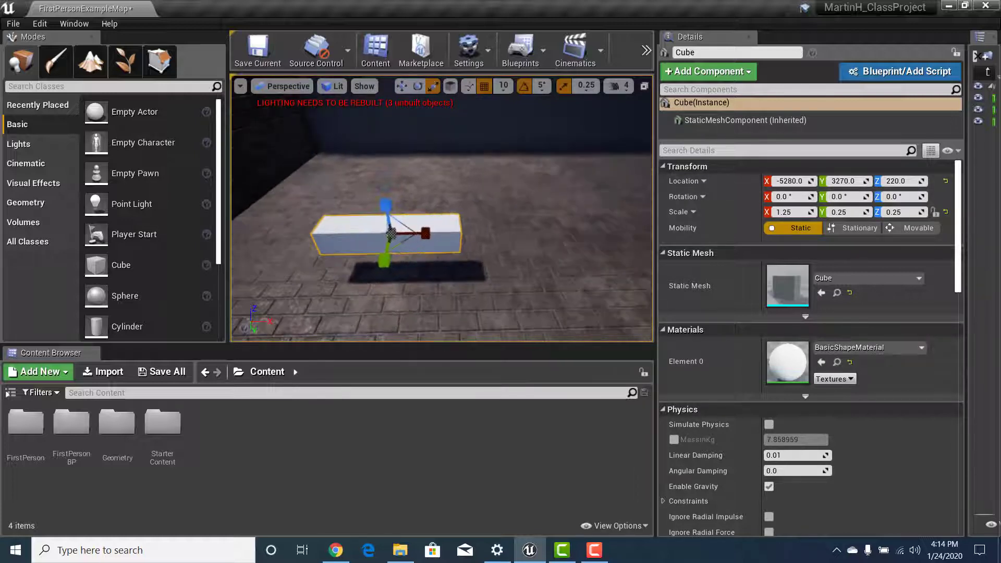
Add a second basic Cube on the floor at the far X end of the bar.
{"action": "scroll", "coordinate": [370, 288], "scroll_direction": "down", "scroll_amount": 5}
{"action": "scroll", "coordinate": [370, 288], "scroll_direction": "up", "scroll_amount": 4}
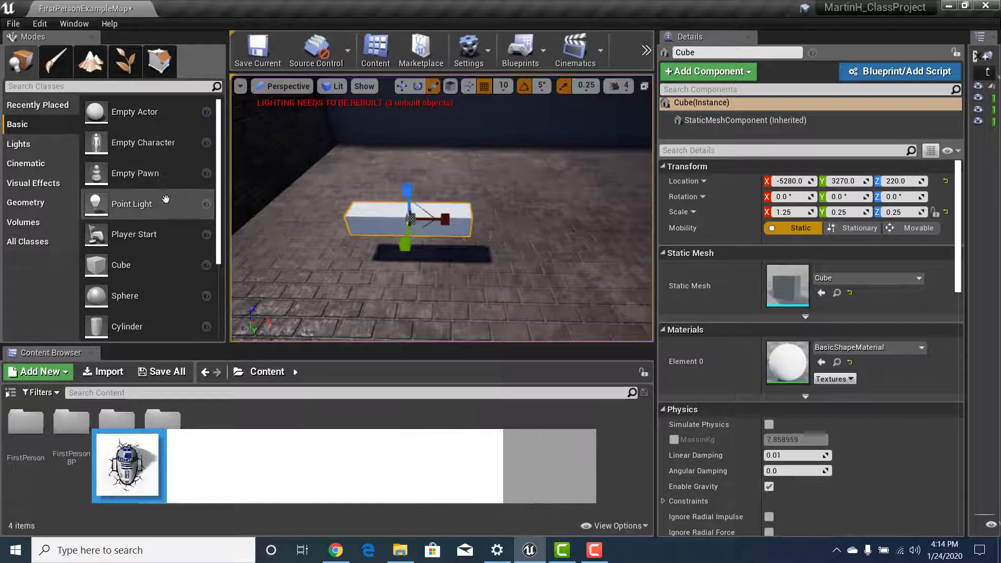
{"action": "scroll", "coordinate": [141, 219], "scroll_direction": "down", "scroll_amount": 4}
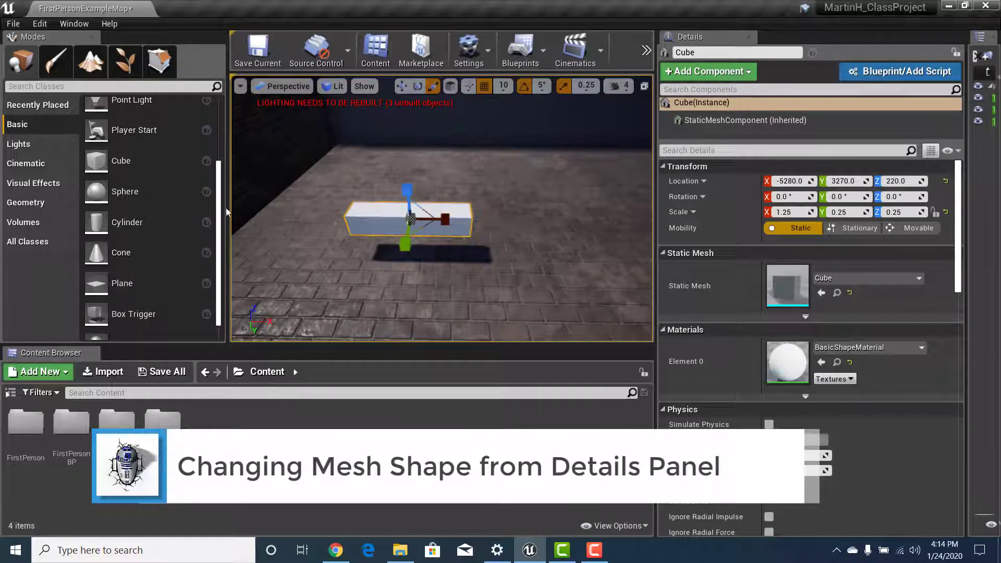
{"action": "left_click", "coordinate": [109, 164]}
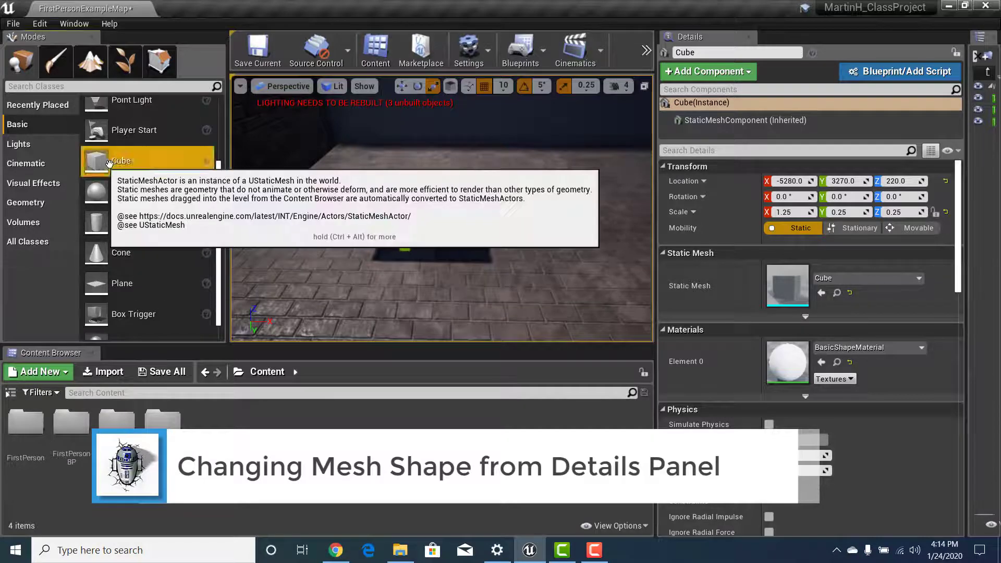
{"action": "left_click_drag", "start_coordinate": [109, 164], "coordinate": [535, 236]}
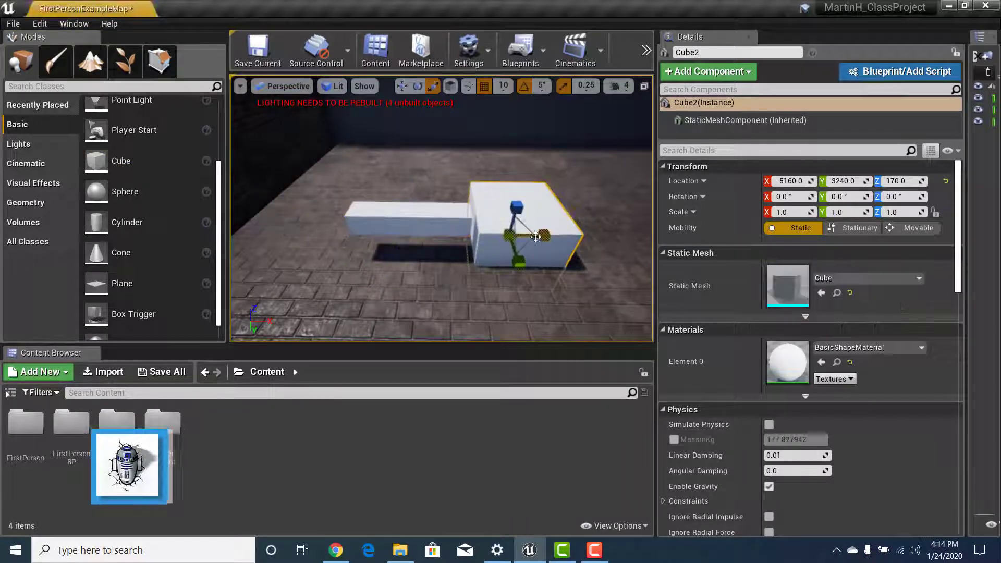
{"action": "mouse_move", "coordinate": [536, 236]}
{"action": "right_mouse_down"}
{"action": "mouse_move", "coordinate": [528, 241]}
{"action": "mouse_move", "coordinate": [601, 246]}
{"action": "mouse_move", "coordinate": [537, 247]}
{"action": "right_mouse_up"}
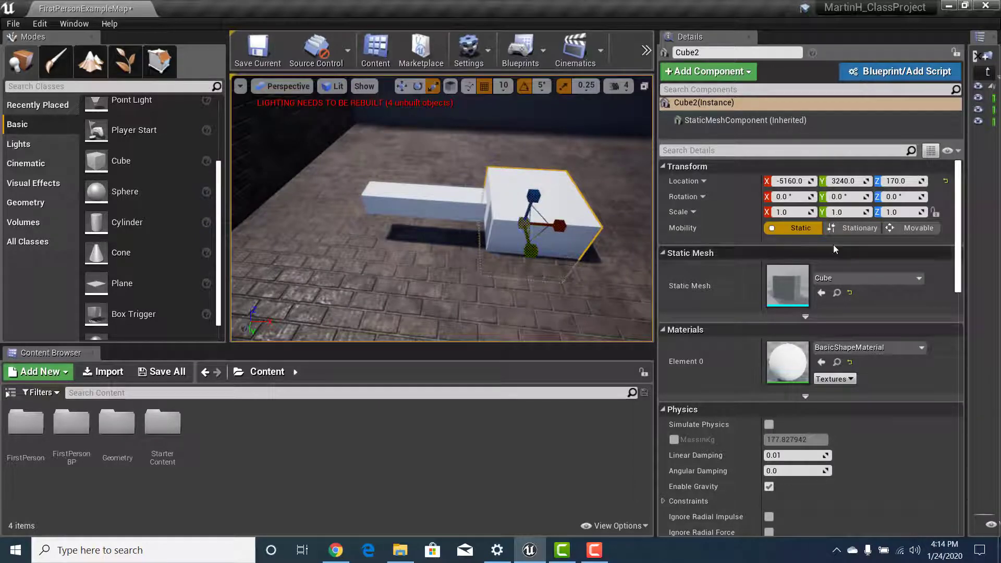
Replace the second cube's static mesh with Shape_QuadPyramid.
{"action": "left_click", "coordinate": [909, 278]}
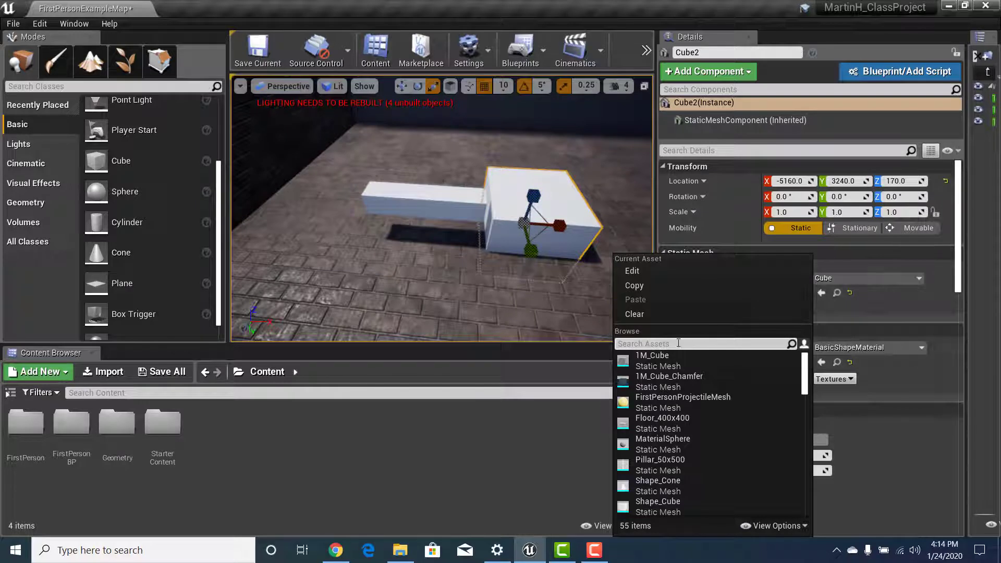
{"action": "scroll", "coordinate": [712, 393], "scroll_direction": "down", "scroll_amount": 10}
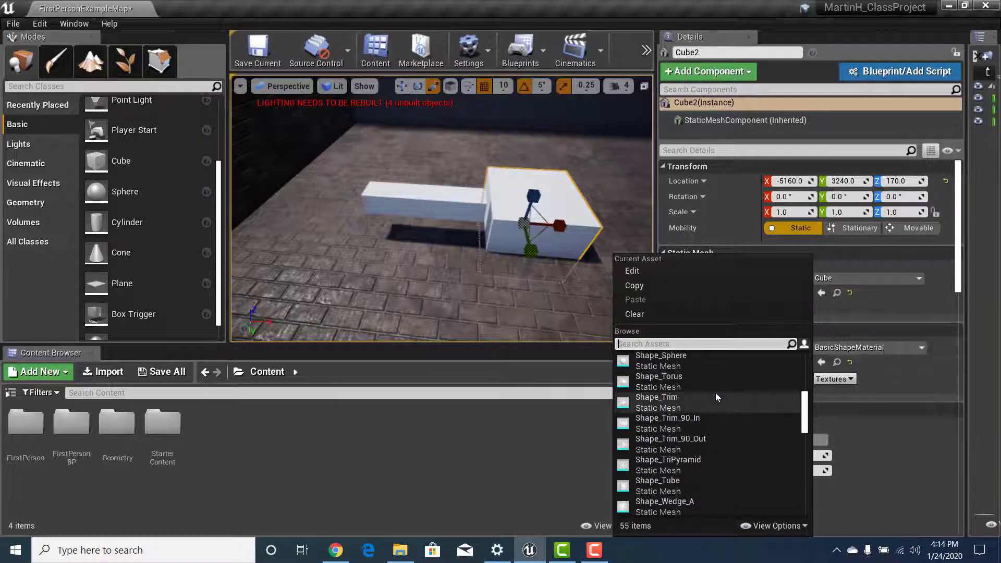
{"action": "scroll", "coordinate": [718, 406], "scroll_direction": "up", "scroll_amount": 1}
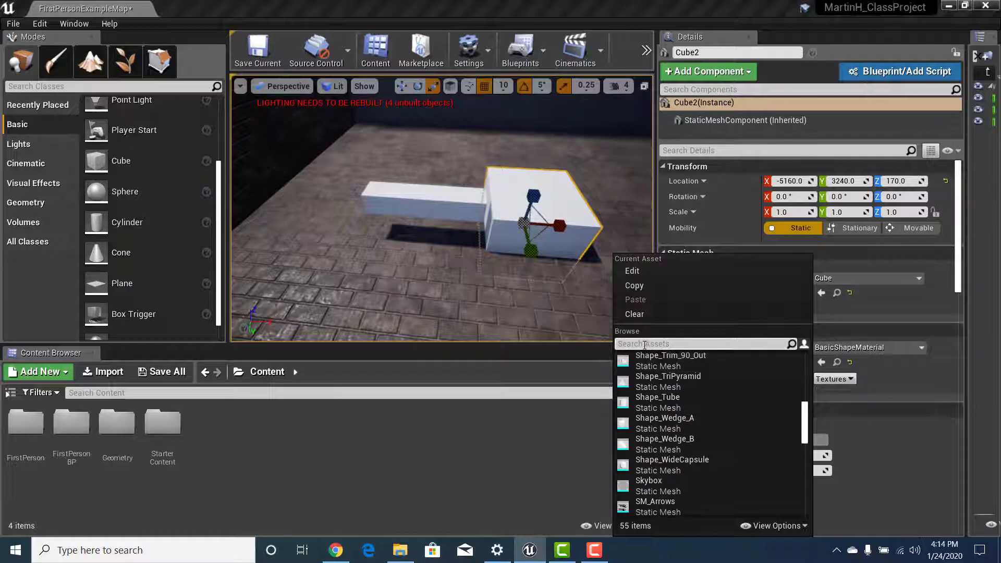
{"action": "type", "text": "y"}
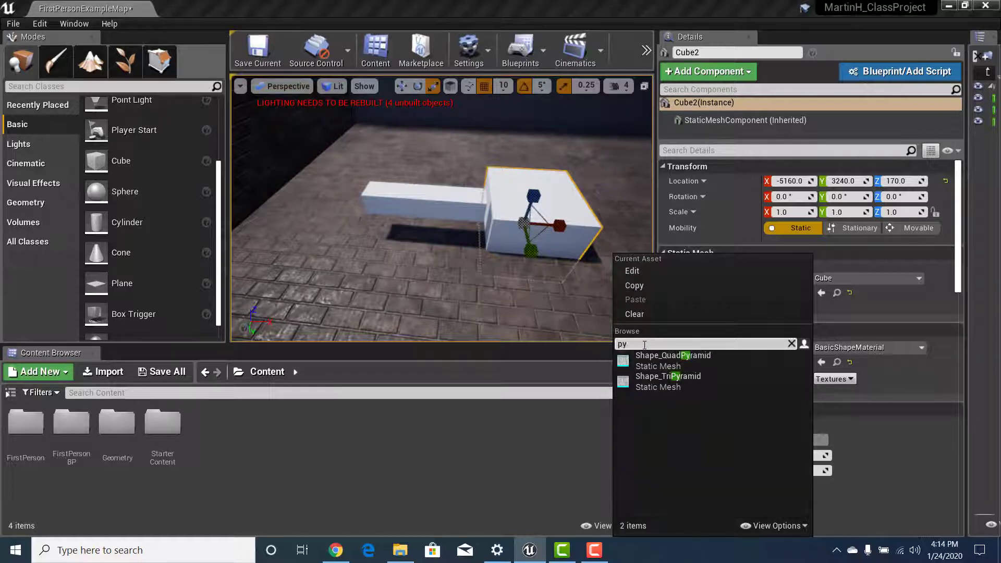
{"action": "left_click", "coordinate": [675, 365]}
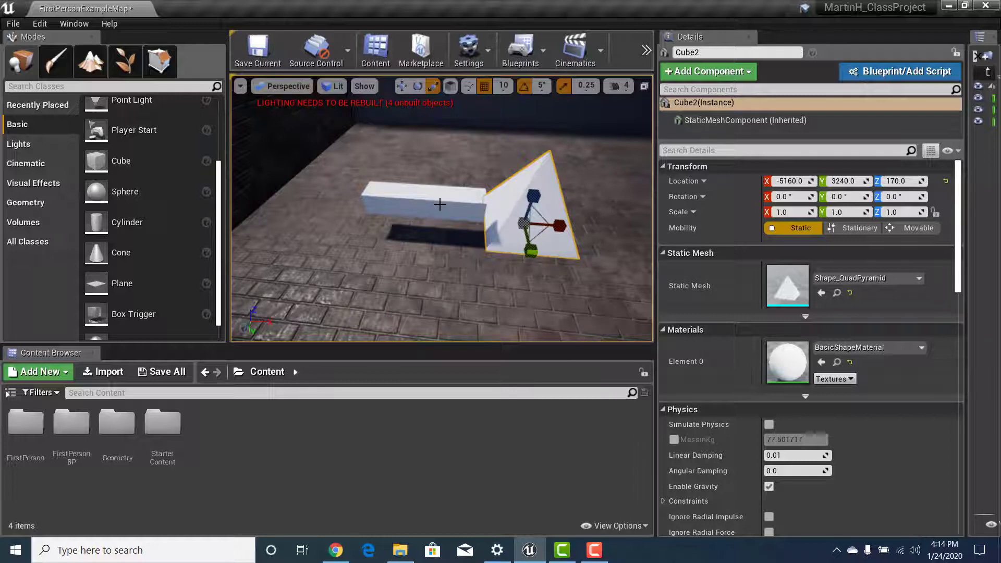
Rotate the pyramid 90° about Y so its tip points away from the bar along X.
{"action": "key", "text": "w"}
{"action": "key", "text": "e"}
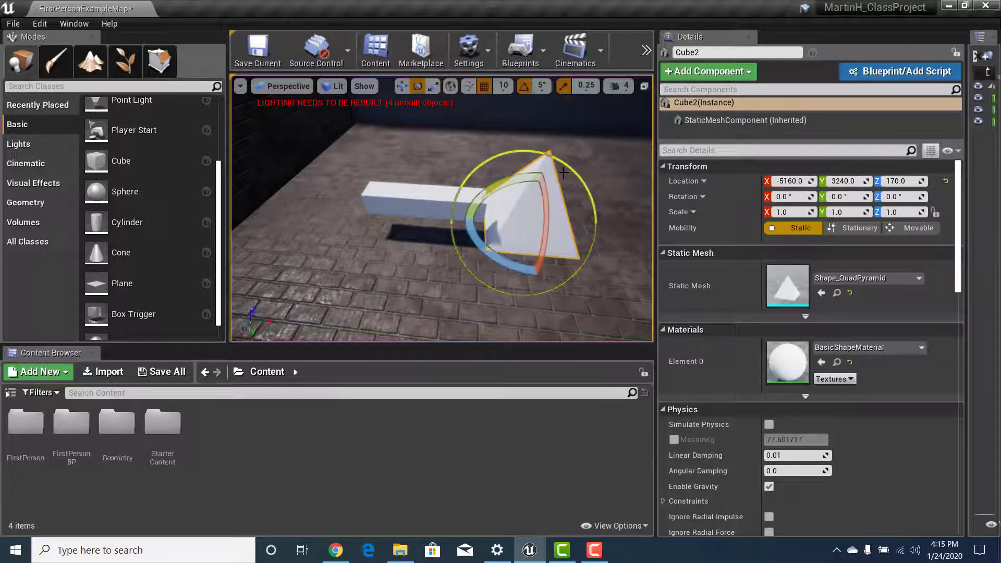
{"action": "key", "text": "r"}
{"action": "key", "text": "e"}
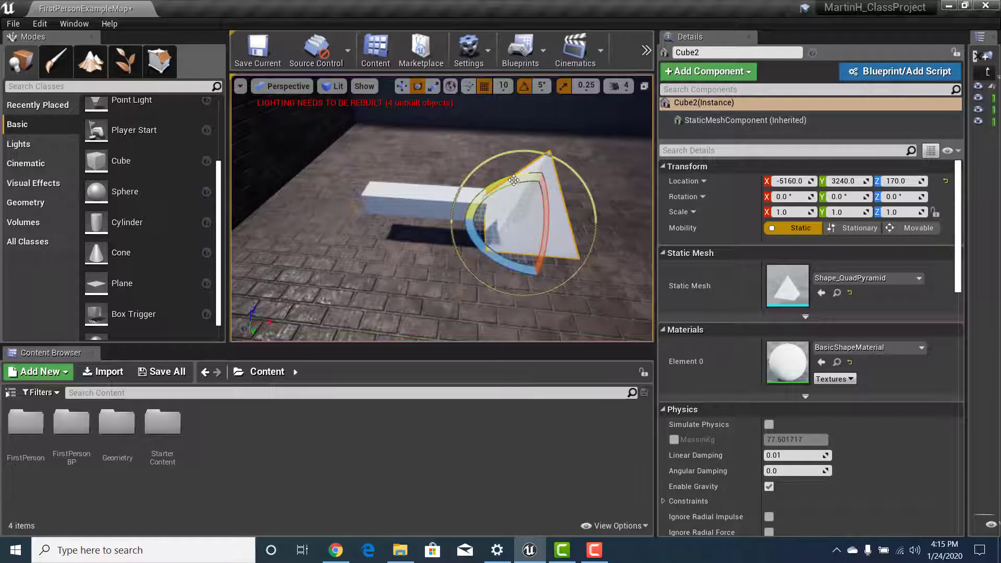
{"action": "left_click_drag", "start_coordinate": [522, 244], "coordinate": [495, 274]}
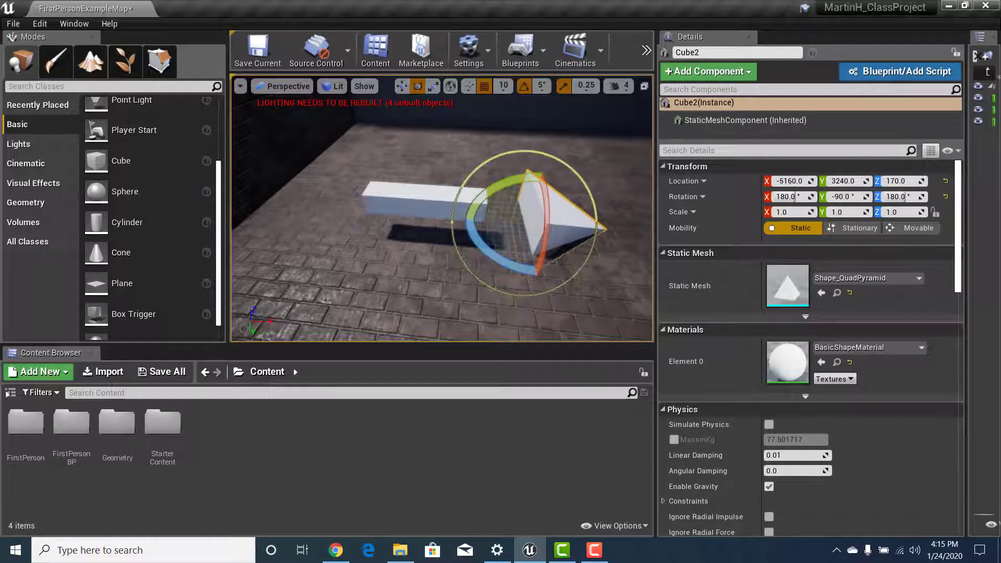
Move the pyramid against the bar's end, at X -5220, Y 3280, Z 200.
{"action": "scroll", "coordinate": [496, 284], "scroll_direction": "down", "scroll_amount": 6}
{"action": "right_click_drag", "start_coordinate": [496, 284], "coordinate": [431, 309]}
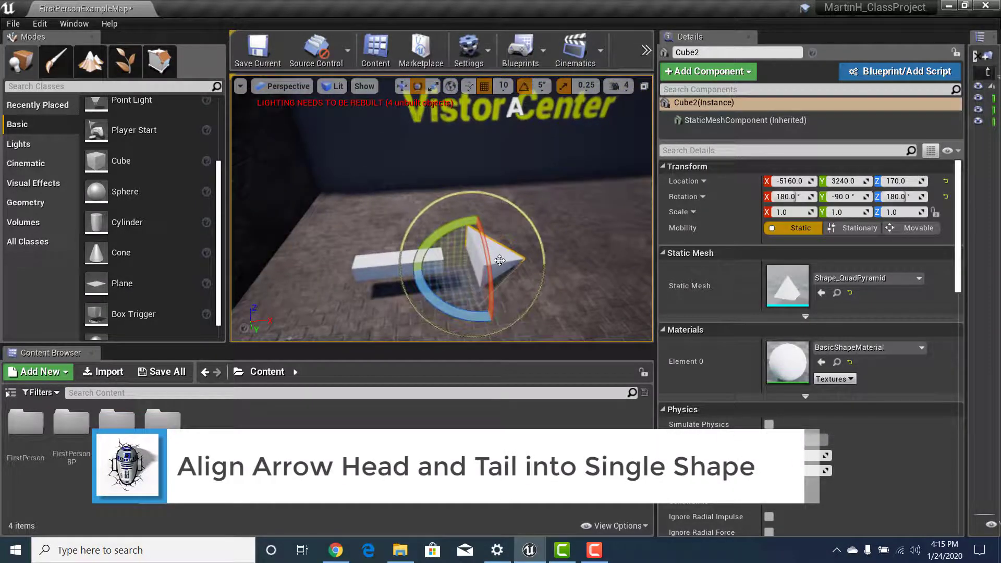
{"action": "key", "text": "r"}
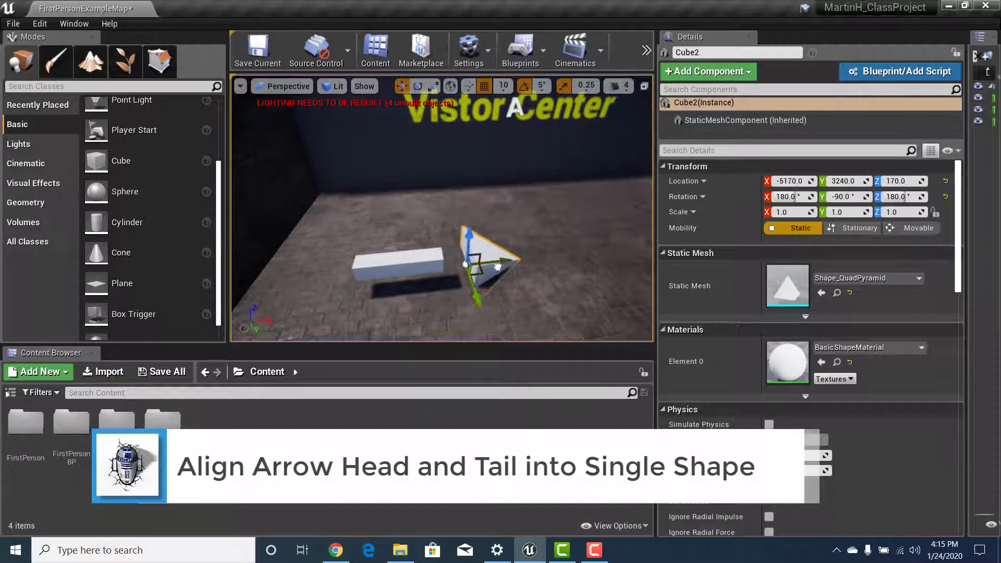
{"action": "left_click_drag", "start_coordinate": [469, 266], "coordinate": [476, 266]}
{"action": "right_click_drag", "start_coordinate": [476, 266], "coordinate": [553, 313]}
{"action": "mouse_move", "coordinate": [394, 277]}
{"action": "right_mouse_down"}
{"action": "mouse_move", "coordinate": [443, 286]}
{"action": "mouse_move", "coordinate": [394, 277]}
{"action": "right_mouse_up"}
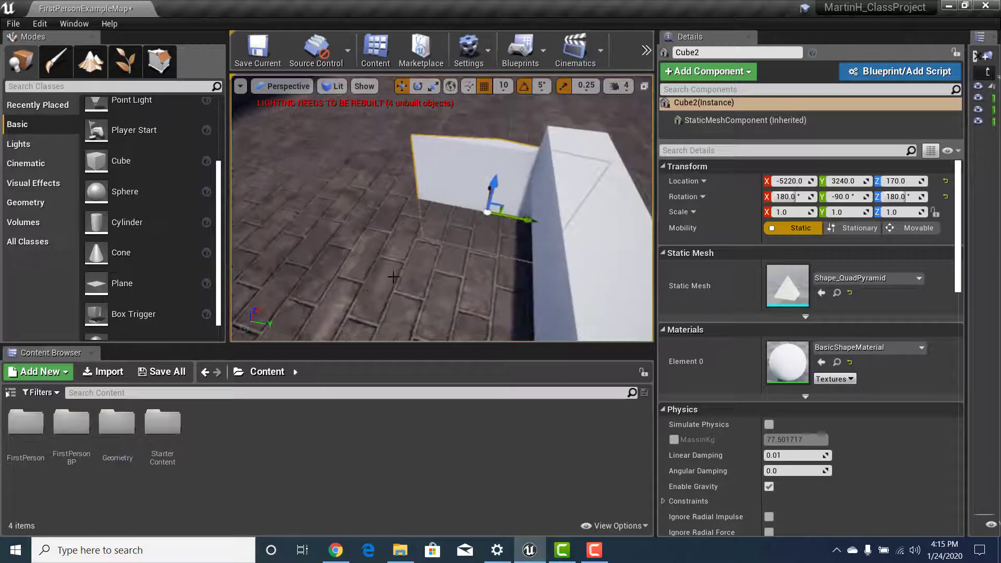
{"action": "left_click_drag", "start_coordinate": [529, 220], "coordinate": [572, 150]}
{"action": "right_click_drag", "start_coordinate": [572, 150], "coordinate": [630, 137]}
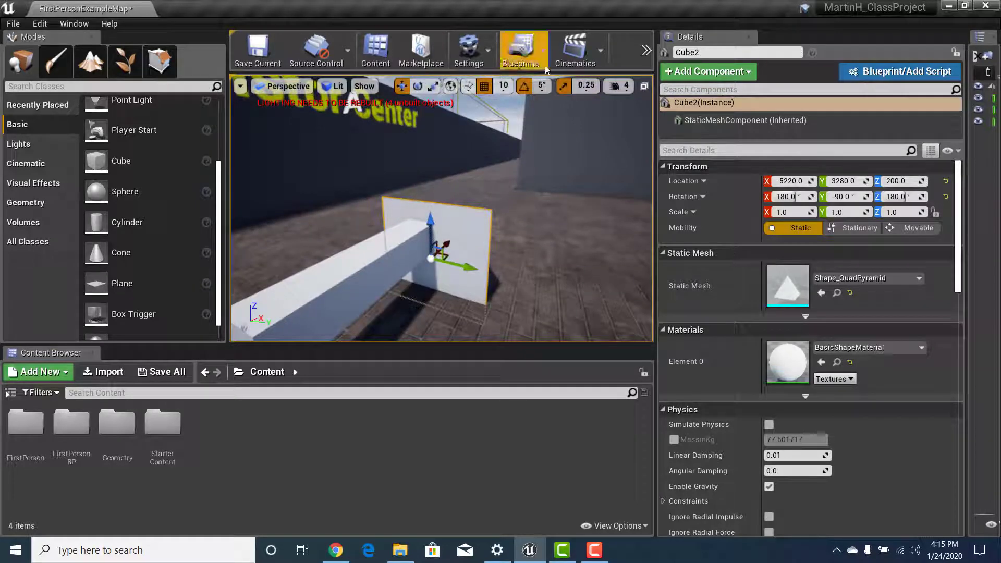
Lower the camera speed to 1 and refine the pyramid's position on the bar's end to X -5230, Y 3260, Z 210.
{"action": "left_click", "coordinate": [620, 86]}
{"action": "left_click_drag", "start_coordinate": [655, 116], "coordinate": [629, 117]}
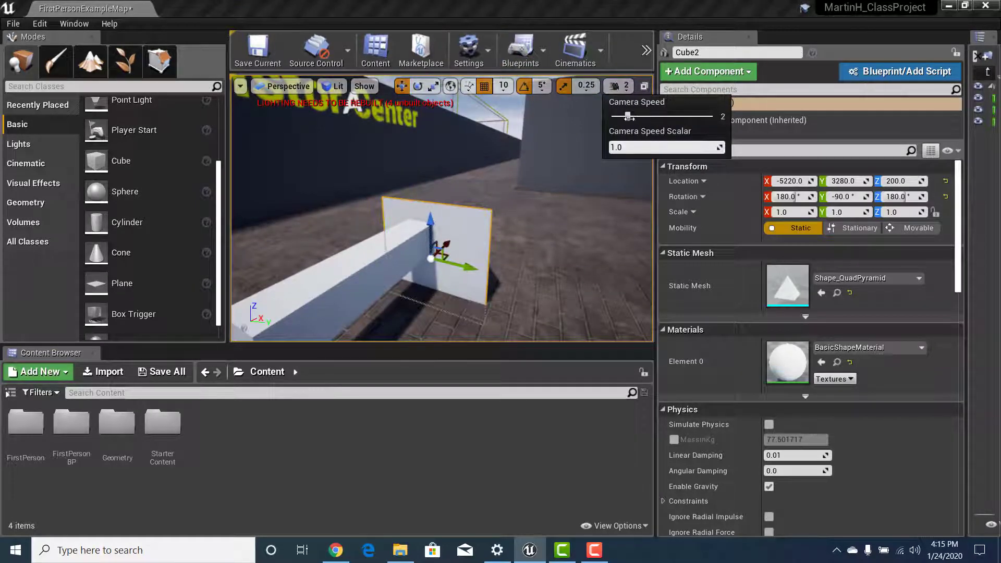
{"action": "left_click_drag", "start_coordinate": [454, 265], "coordinate": [490, 273]}
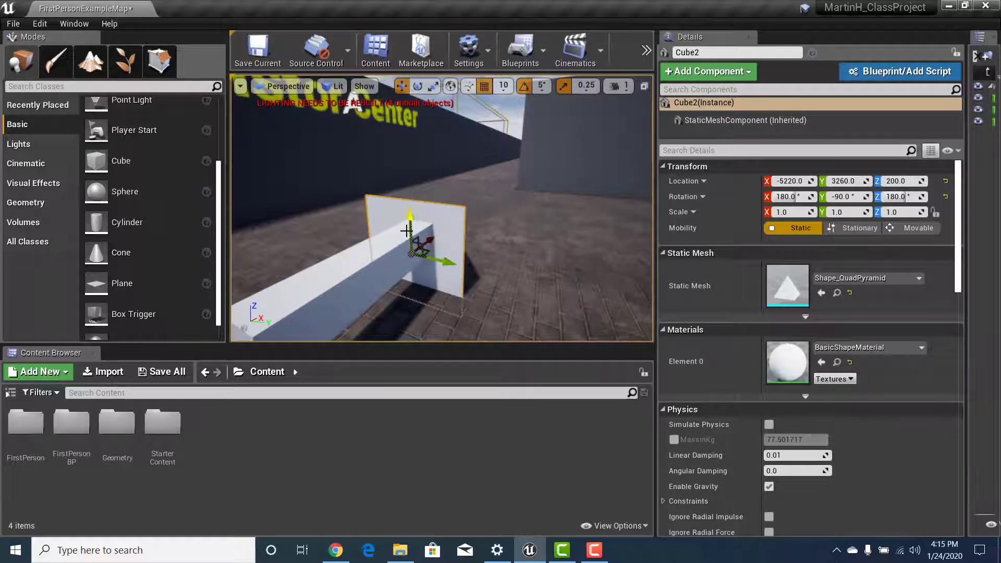
{"action": "key", "text": "d"}
{"action": "right_click_drag", "start_coordinate": [415, 212], "coordinate": [303, 234]}
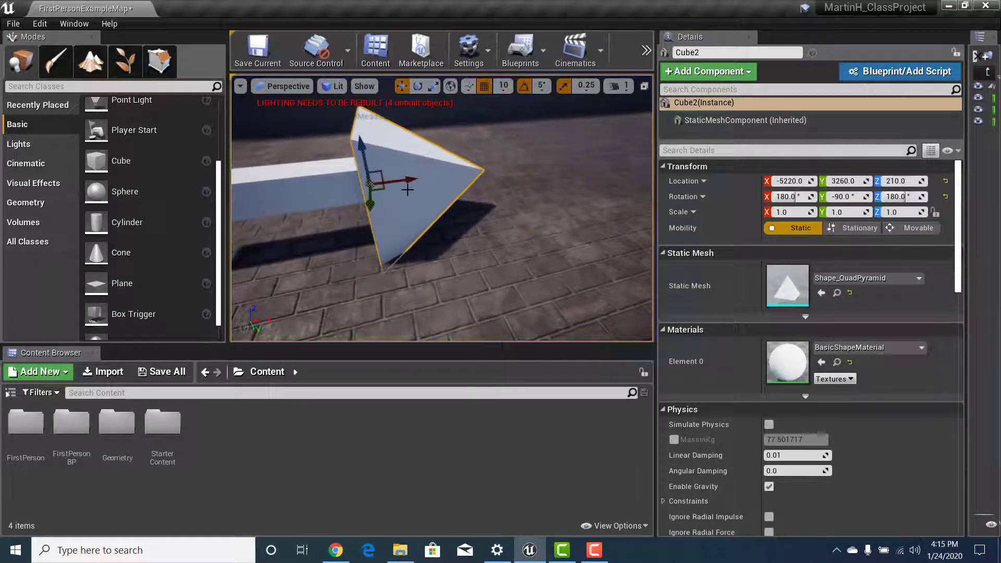
{"action": "left_click_drag", "start_coordinate": [409, 182], "coordinate": [401, 183]}
{"action": "key", "text": "a"}
{"action": "right_click_drag", "start_coordinate": [387, 222], "coordinate": [433, 223]}
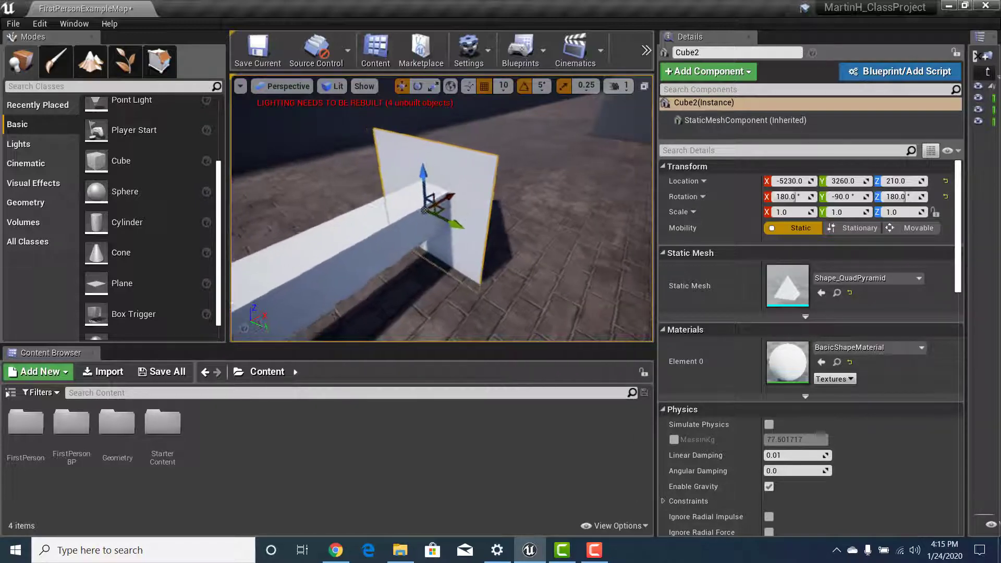
Scale the pyramid to 0.75 in X and raise it to Z 220 so it is centred on the bar.
{"action": "right_click_drag", "start_coordinate": [442, 209], "coordinate": [475, 207]}
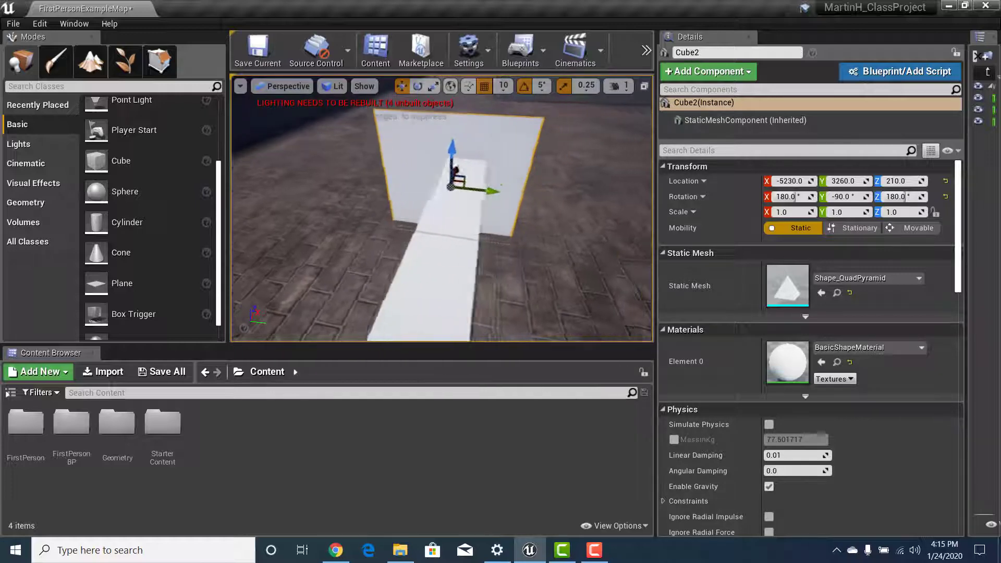
{"action": "mouse_move", "coordinate": [442, 209]}
{"action": "right_mouse_down"}
{"action": "mouse_move", "coordinate": [490, 228]}
{"action": "mouse_move", "coordinate": [507, 251]}
{"action": "mouse_move", "coordinate": [458, 203]}
{"action": "mouse_move", "coordinate": [430, 204]}
{"action": "right_mouse_up"}
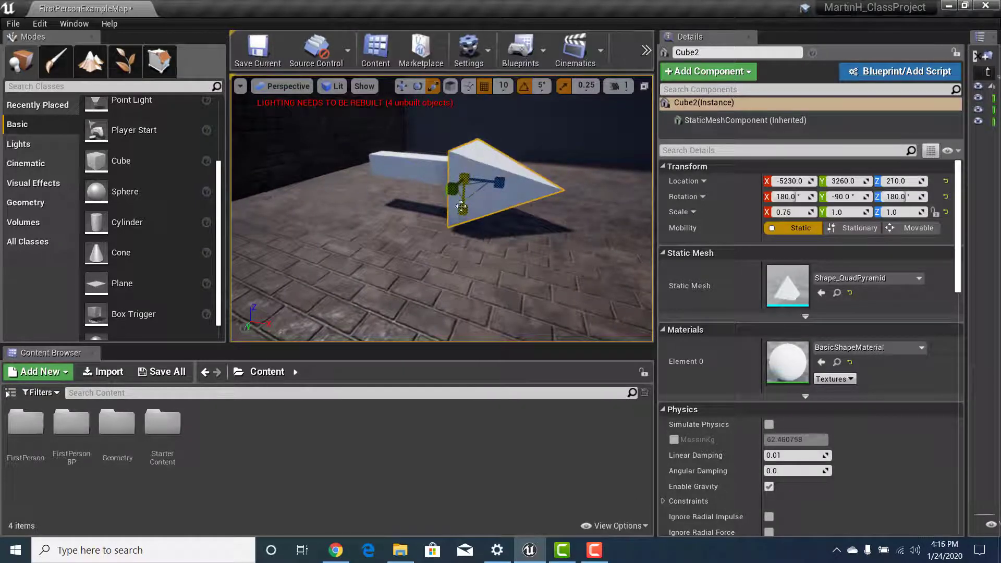
{"action": "mouse_move", "coordinate": [442, 209]}
{"action": "right_mouse_down"}
{"action": "mouse_move", "coordinate": [443, 297]}
{"action": "mouse_move", "coordinate": [445, 201]}
{"action": "mouse_move", "coordinate": [449, 214]}
{"action": "right_mouse_up"}
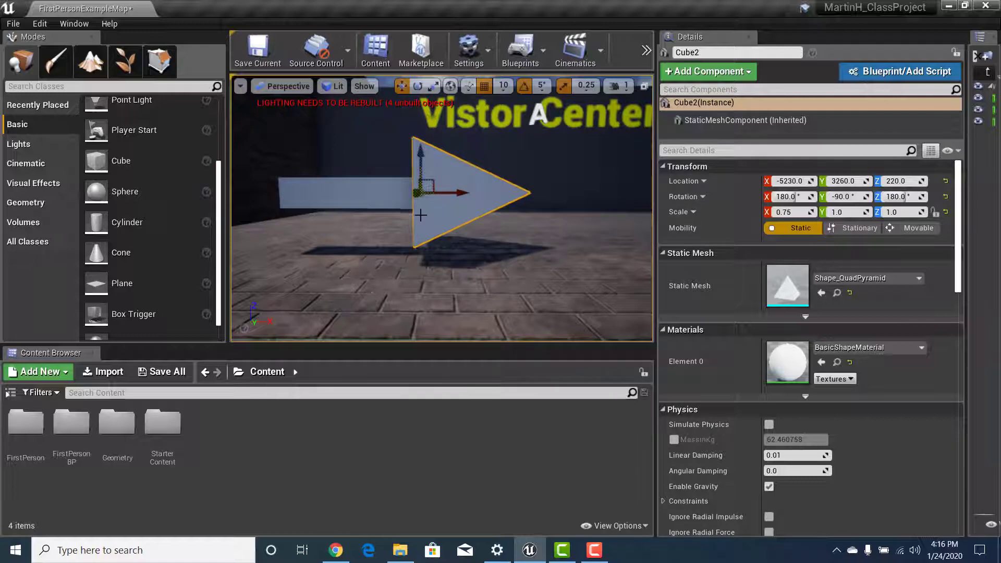
{"action": "right_click_drag", "start_coordinate": [421, 215], "coordinate": [420, 187]}
Set the camera speed back to 4 and inspect the whole arrow from farther away.
{"action": "left_click", "coordinate": [619, 86]}
{"action": "right_click_drag", "start_coordinate": [522, 157], "coordinate": [485, 206]}
{"action": "left_click", "coordinate": [619, 86]}
{"action": "left_click", "coordinate": [657, 115]}
{"action": "key", "text": "s"}
{"action": "key", "text": "w"}
{"action": "key", "text": "f"}
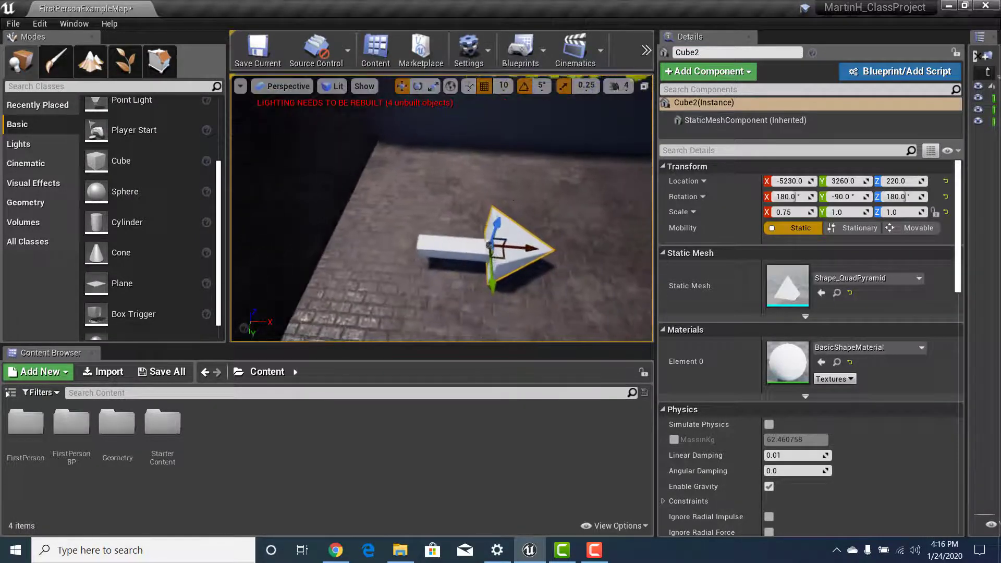
Select both the bar and the pyramid and move them together against the wall below the "Vistor Center" sign, raised to Z 270.
{"action": "left_click", "coordinate": [436, 251]}
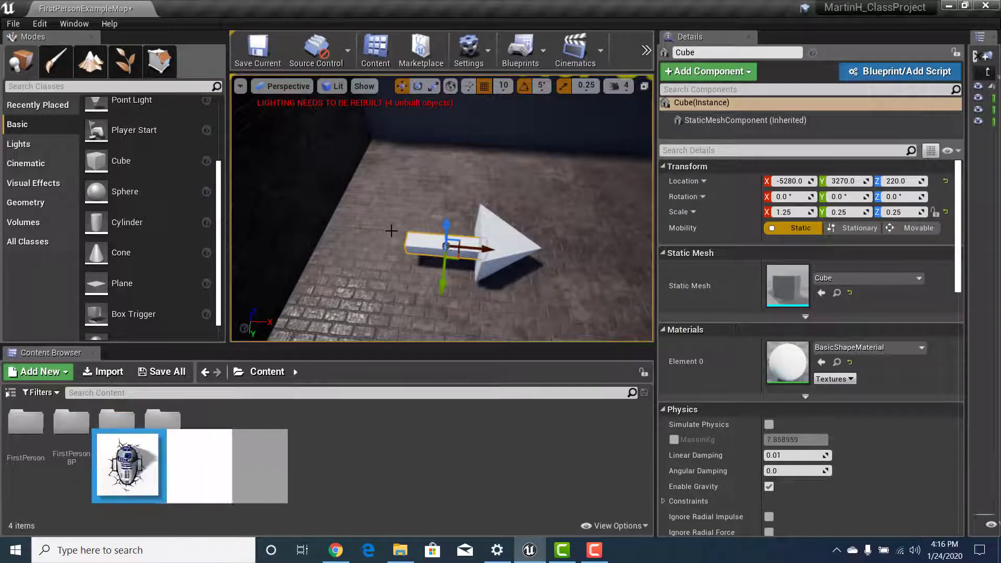
{"action": "left_click", "coordinate": [501, 243], "text": "ctrl"}
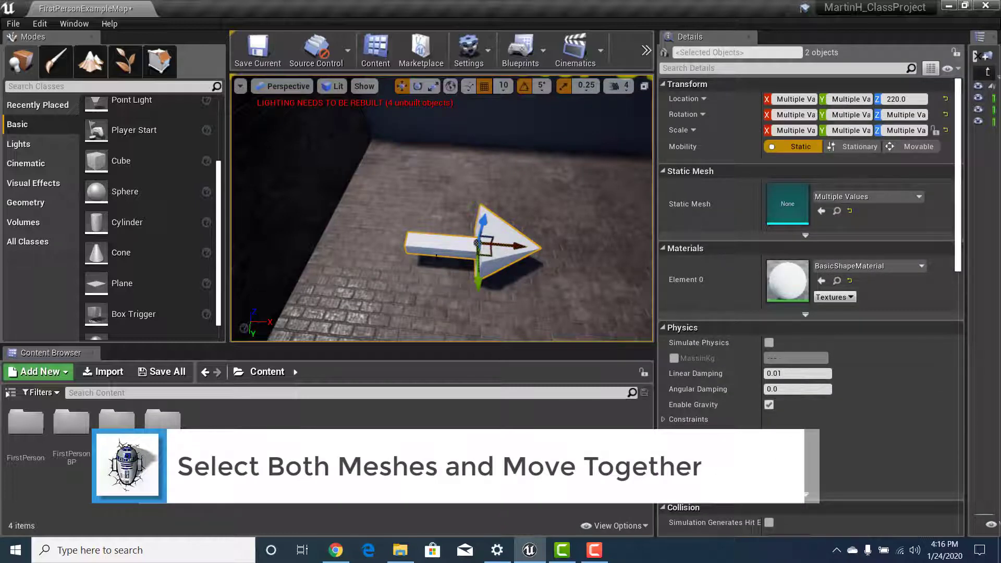
{"action": "left_click_drag", "start_coordinate": [474, 254], "coordinate": [563, 156]}
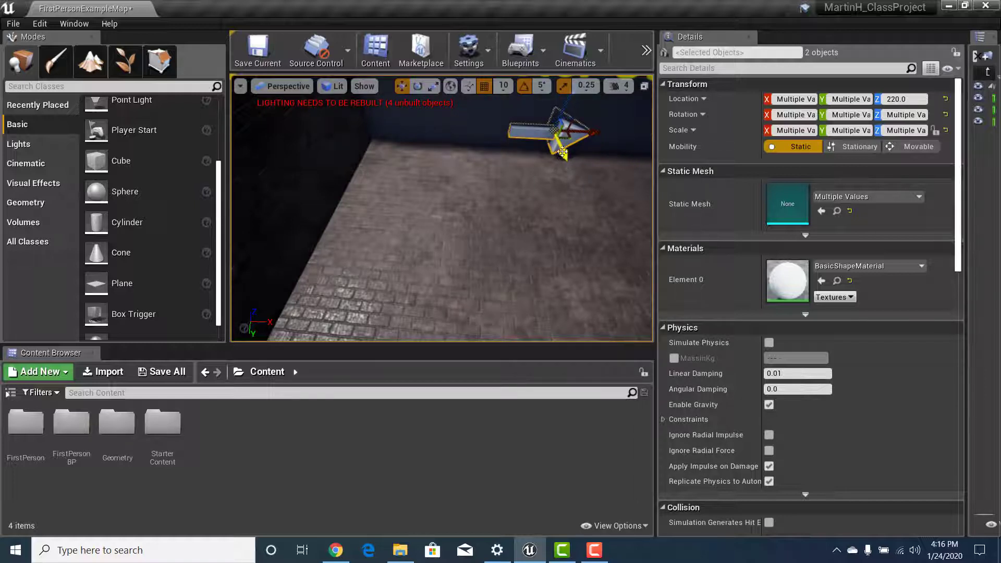
{"action": "right_click_drag", "start_coordinate": [559, 184], "coordinate": [562, 158]}
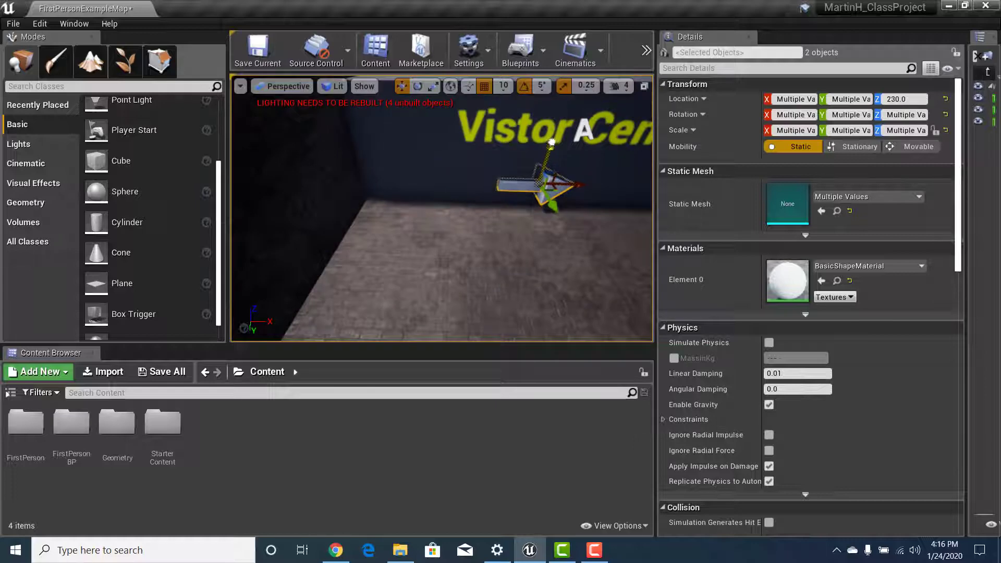
{"action": "left_click_drag", "start_coordinate": [552, 142], "coordinate": [554, 130]}
{"action": "right_click_drag", "start_coordinate": [523, 215], "coordinate": [563, 224]}
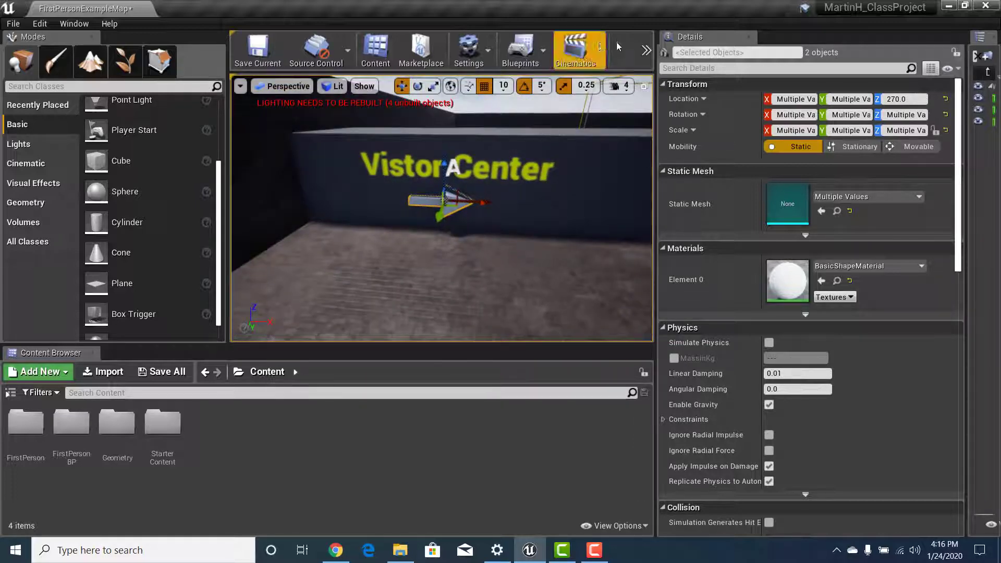
Play-test the level, examine the arrow and "Vistor Center" sign from several angles, walk along the walls, and end the test.
{"action": "left_click", "coordinate": [646, 50]}
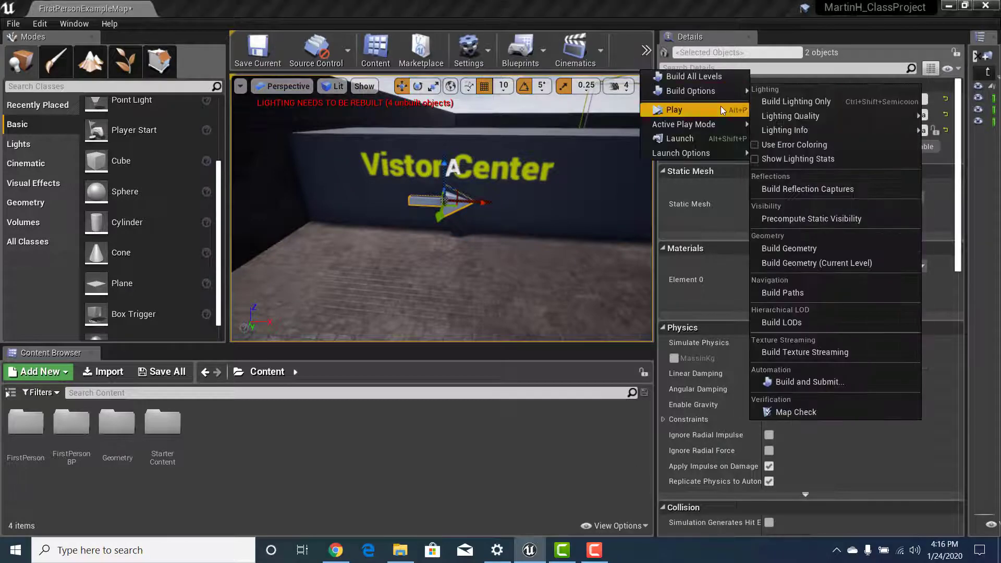
{"action": "left_click", "coordinate": [720, 107]}
{"action": "key", "text": "w"}
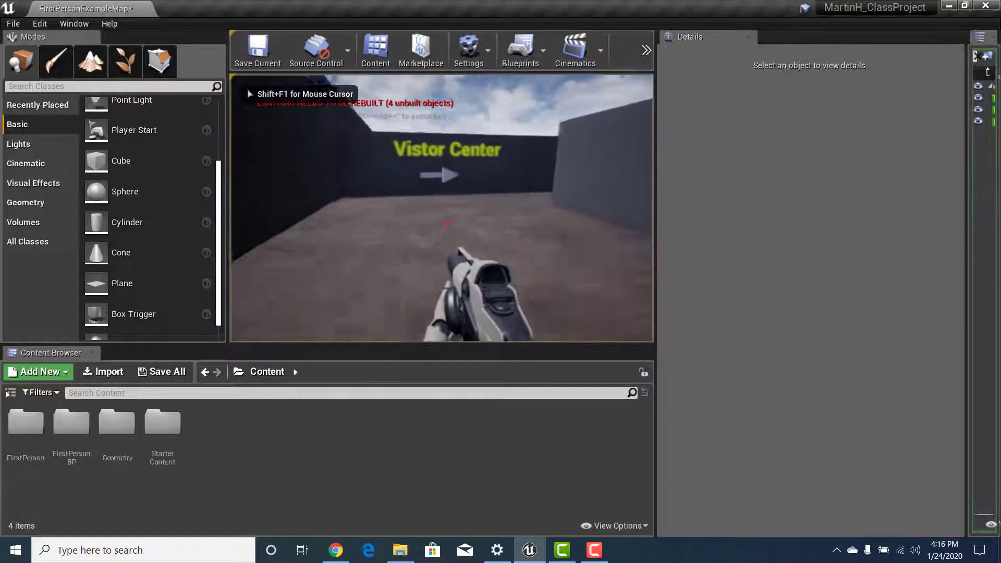
{"action": "key", "text": "w"}
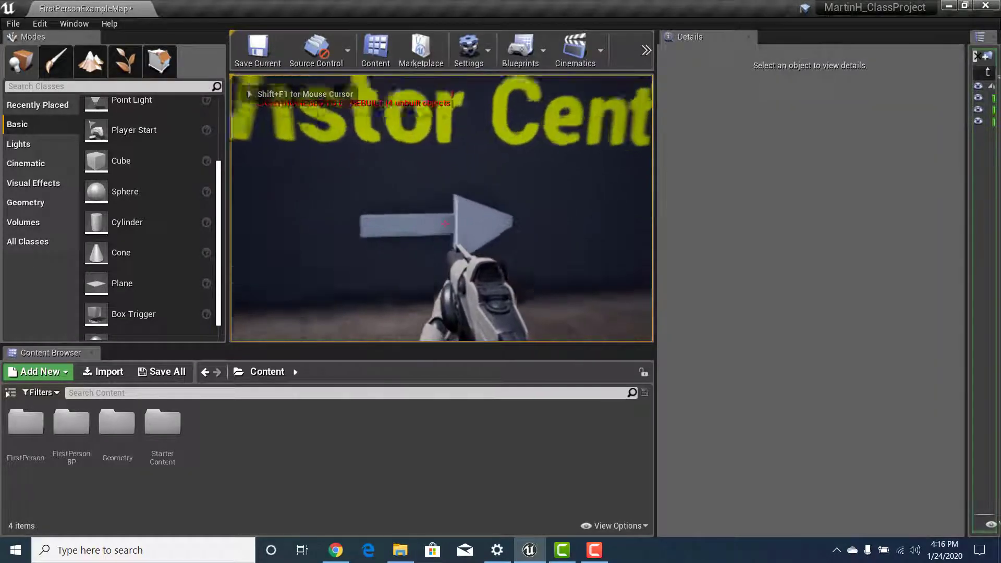
{"action": "key", "text": "s"}
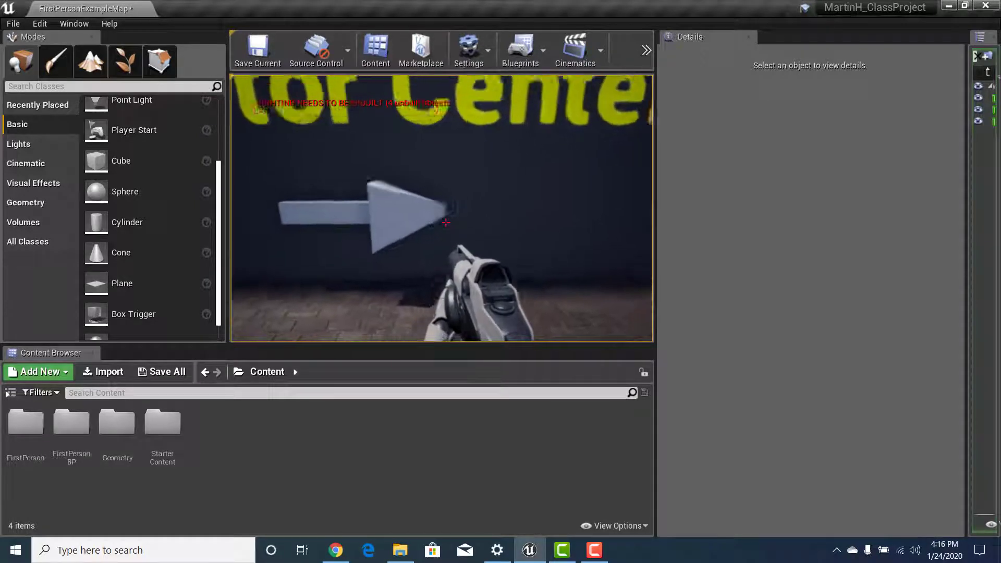
{"action": "key", "text": "a"}
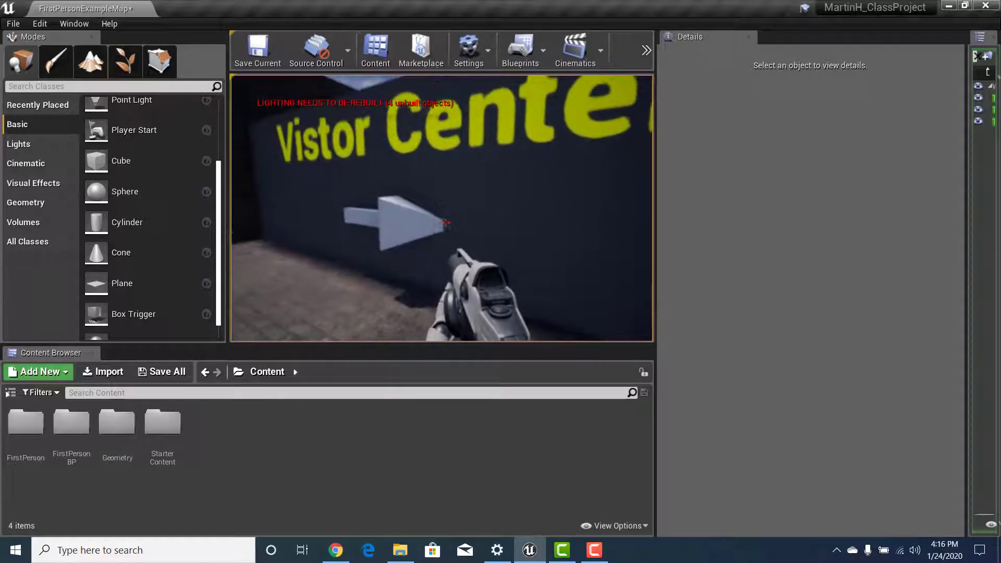
{"action": "key", "text": "a"}
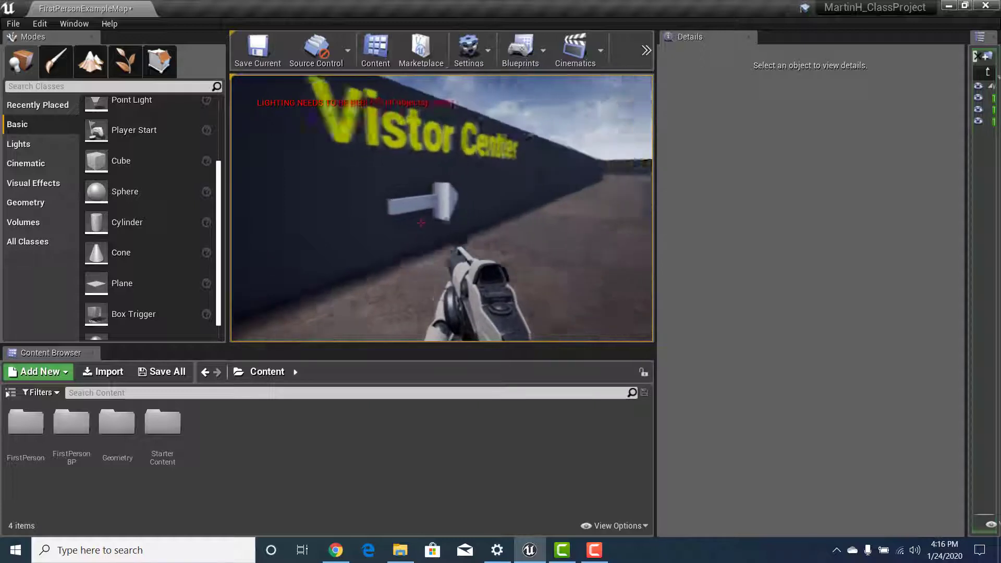
{"action": "key", "text": "d"}
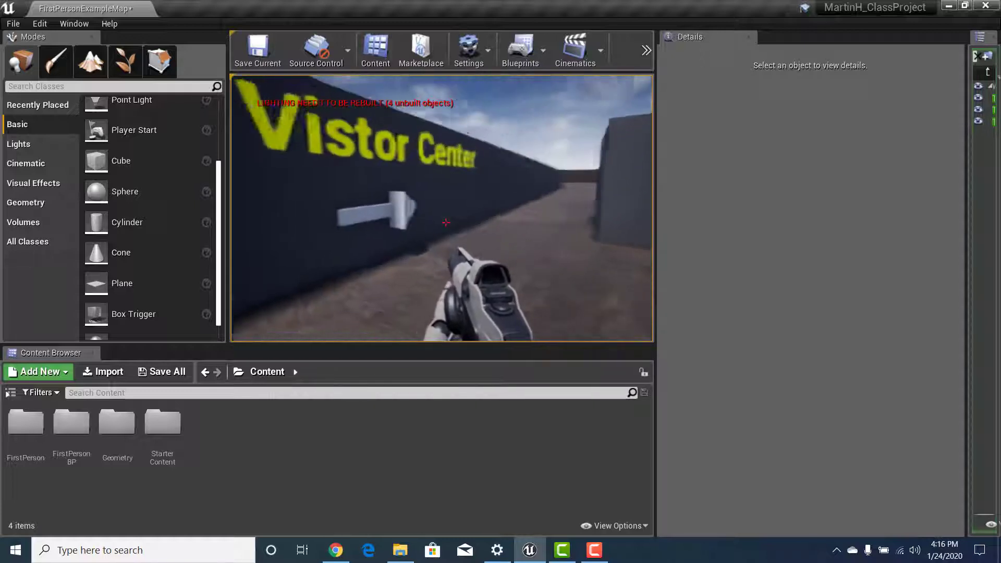
{"action": "key", "text": "d"}
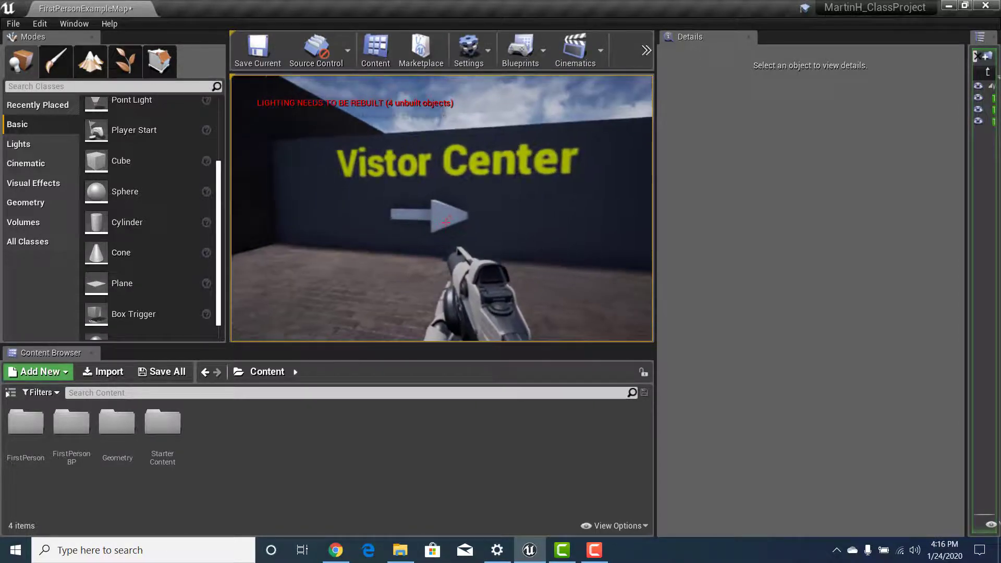
{"action": "key", "text": "w"}
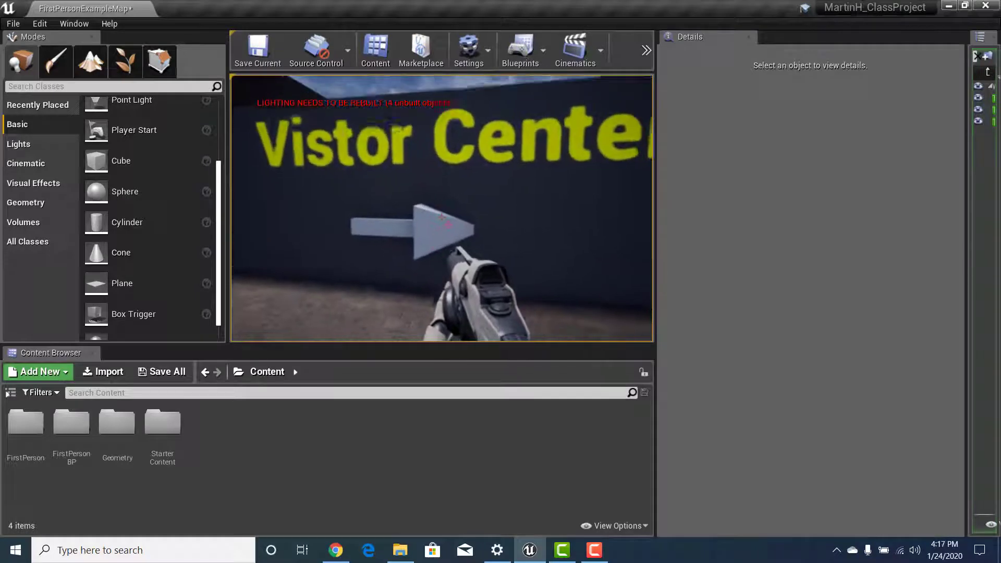
{"action": "key", "text": "w"}
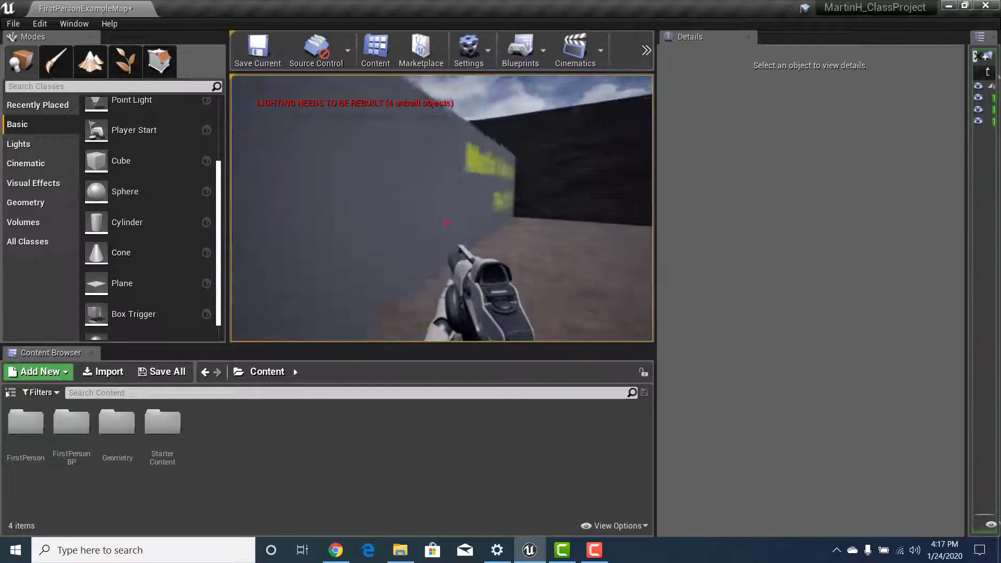
{"action": "key", "text": "d"}
{"action": "key", "text": "s"}
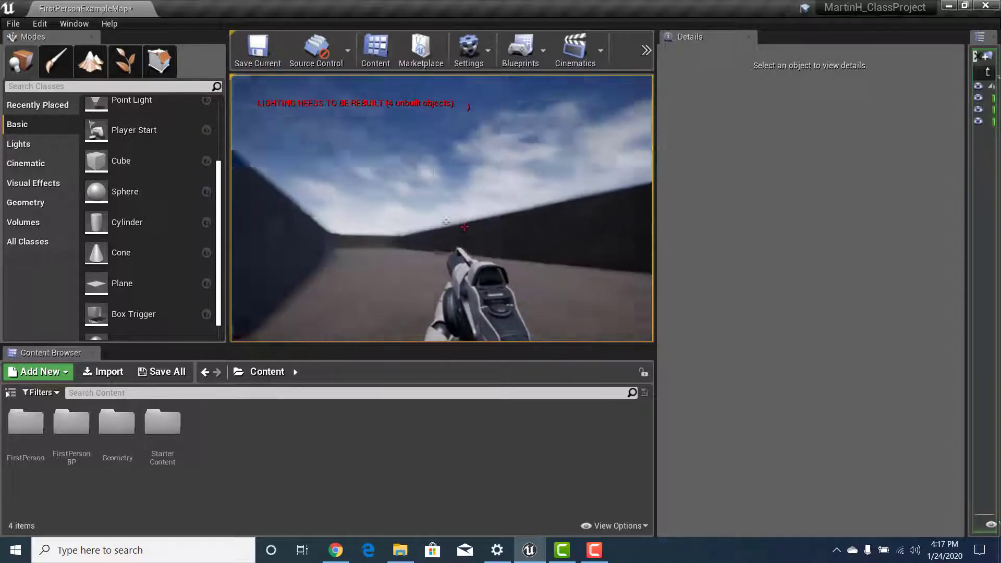
{"action": "key", "text": "Escape"}
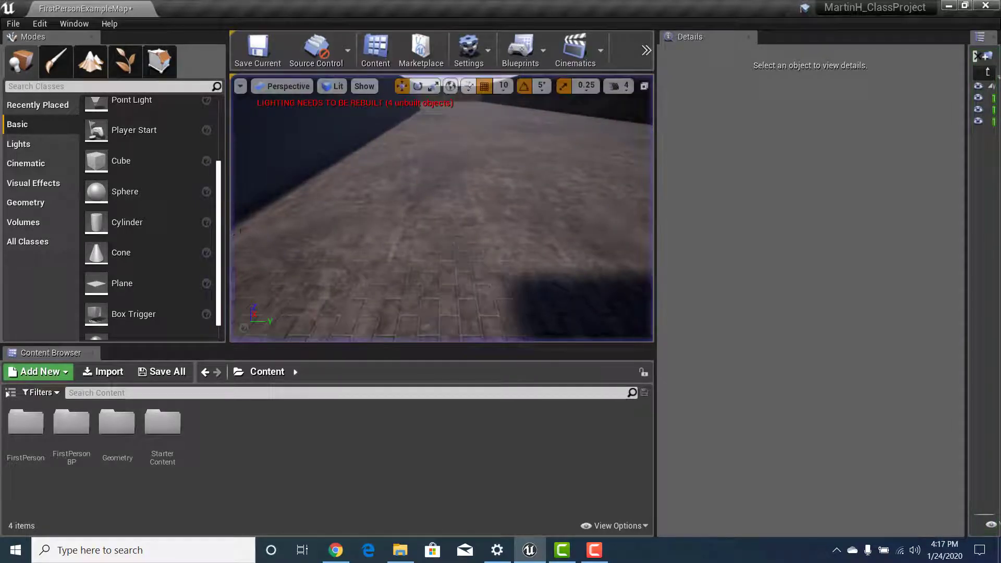
Rotate the pyramid slightly about its vertical axis so the arrow's tip no longer sinks into the wall.
{"action": "right_click_drag", "start_coordinate": [442, 209], "coordinate": [334, 196]}
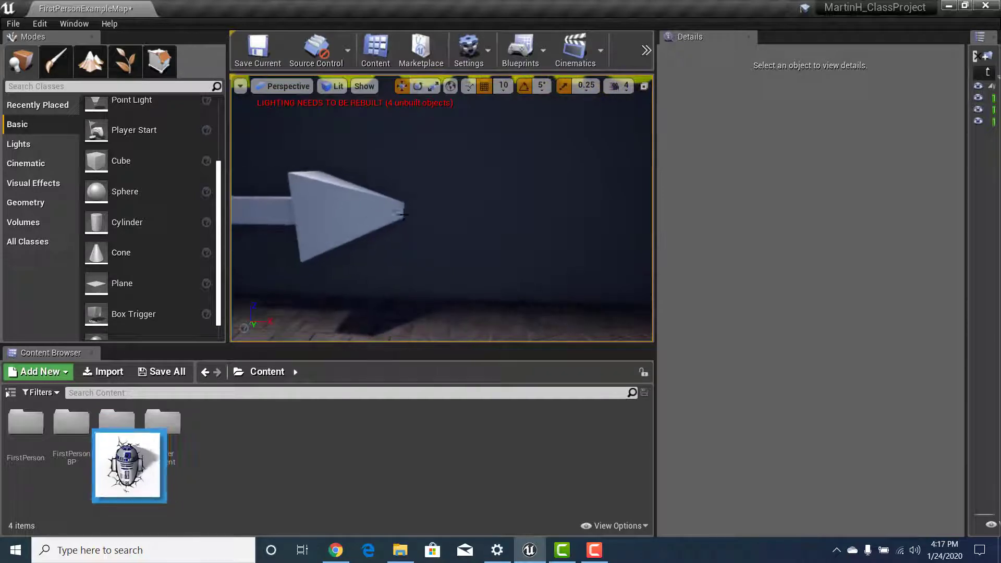
{"action": "left_click", "coordinate": [372, 223]}
{"action": "key", "text": "e"}
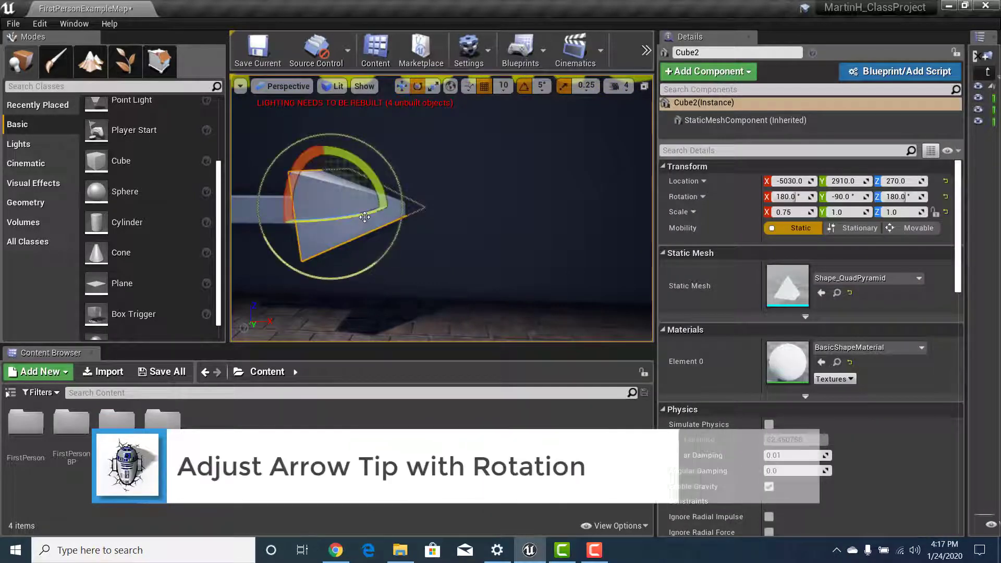
{"action": "left_click_drag", "start_coordinate": [369, 223], "coordinate": [359, 223]}
{"action": "mouse_move", "coordinate": [388, 211]}
{"action": "right_mouse_down"}
{"action": "mouse_move", "coordinate": [453, 206]}
{"action": "mouse_move", "coordinate": [407, 203]}
{"action": "right_mouse_up"}
{"action": "right_click_drag", "start_coordinate": [475, 221], "coordinate": [454, 221]}
{"action": "right_click", "coordinate": [470, 208]}
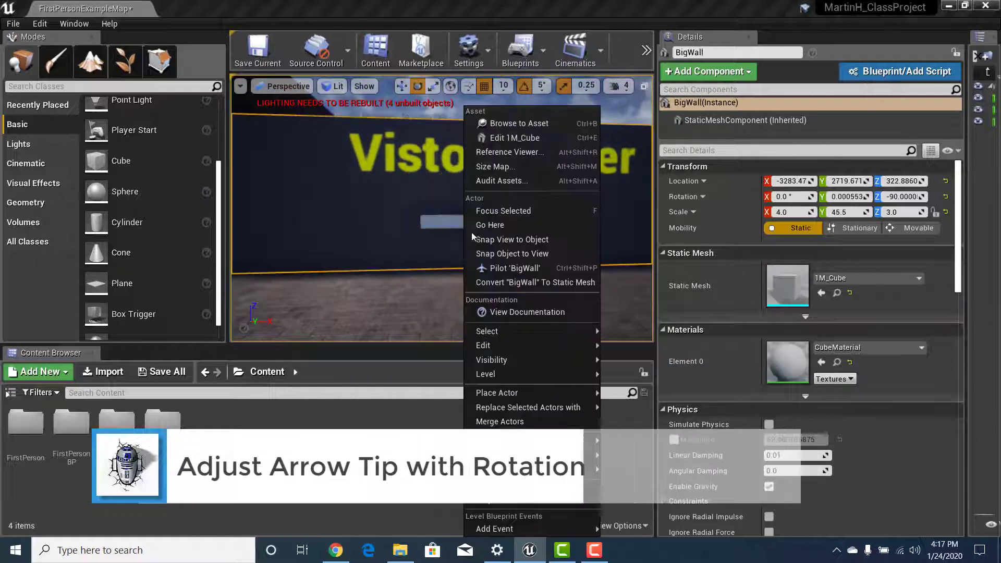
{"action": "left_click", "coordinate": [540, 119]}
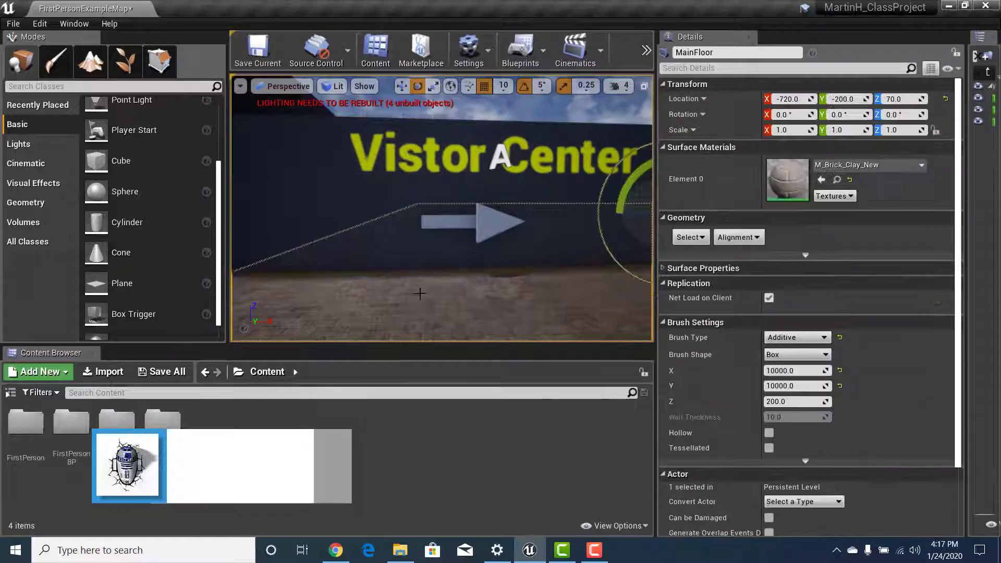
Play-test the level again, examining the rotated arrow tip from both sides and following the arrow's direction along the wall.
{"action": "left_click", "coordinate": [647, 50]}
{"action": "left_click", "coordinate": [673, 103]}
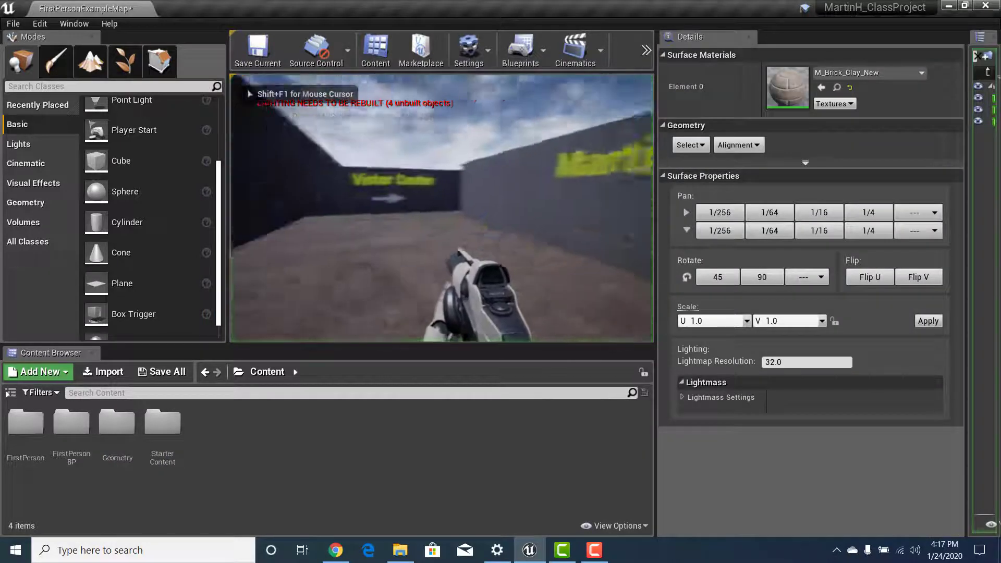
{"action": "key", "text": "w"}
{"action": "key", "text": "w"}
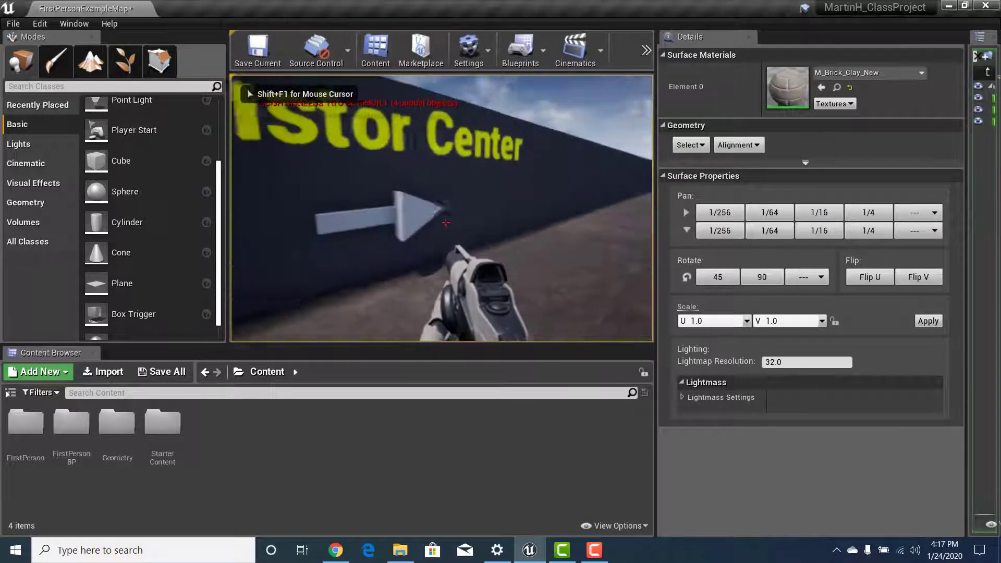
{"action": "key", "text": "d"}
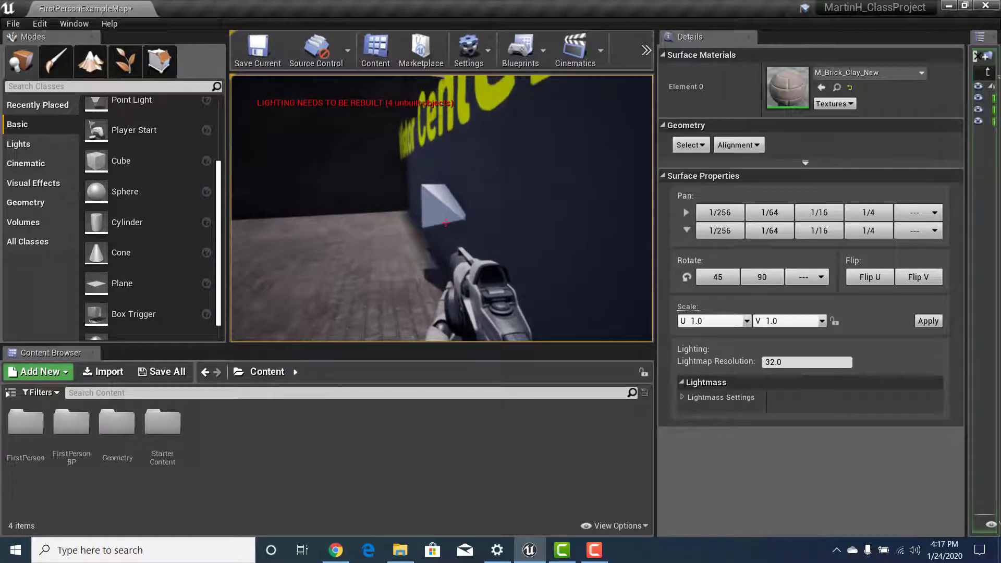
{"action": "key", "text": "a"}
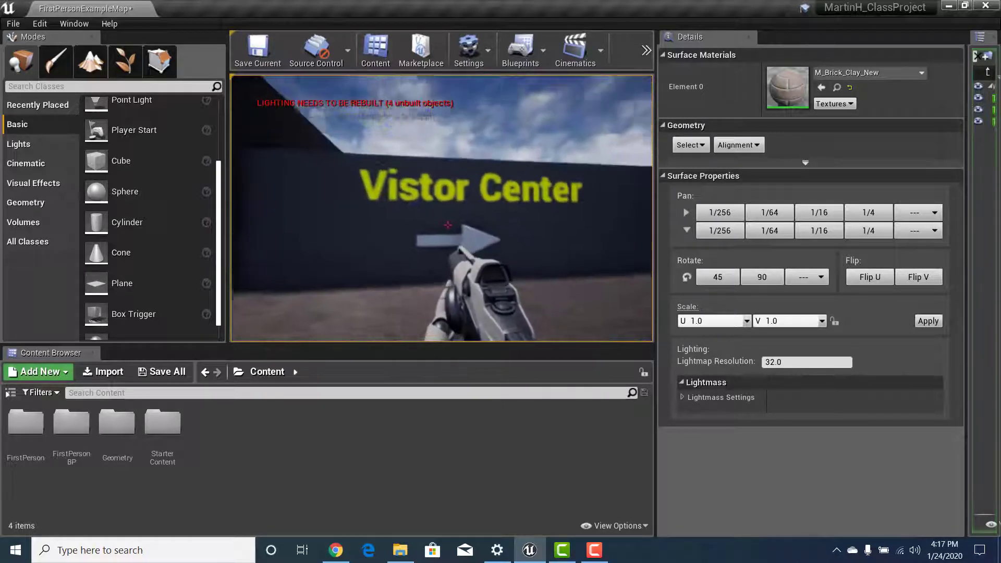
{"action": "key", "text": "w"}
{"action": "key", "text": "w"}
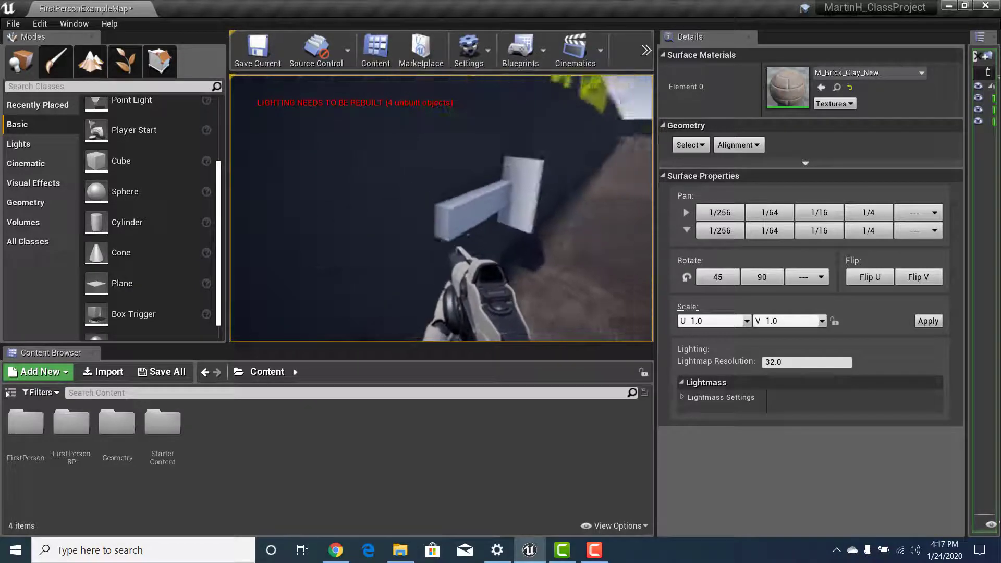
{"action": "key", "text": "s"}
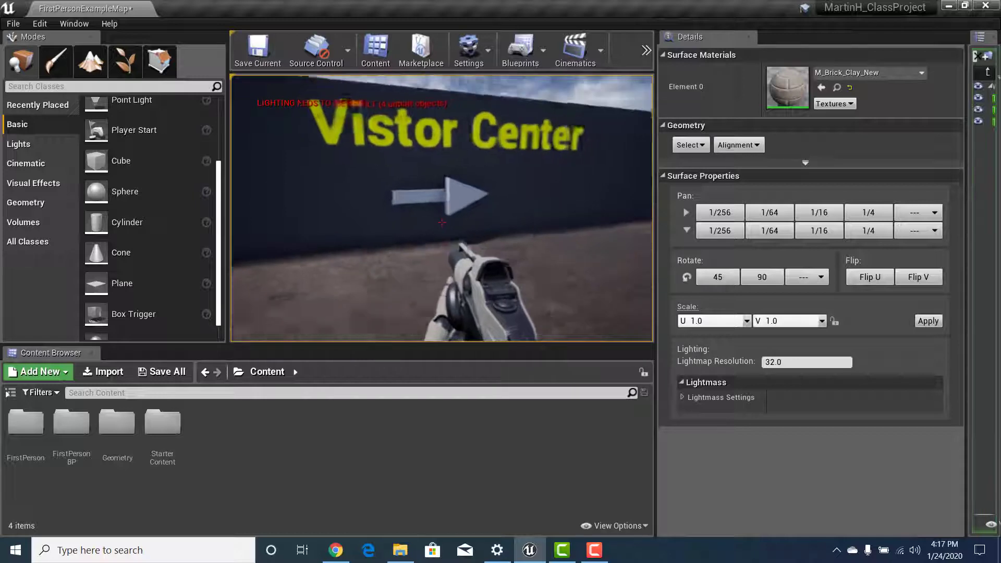
{"action": "key", "text": "d"}
{"action": "key", "text": "w"}
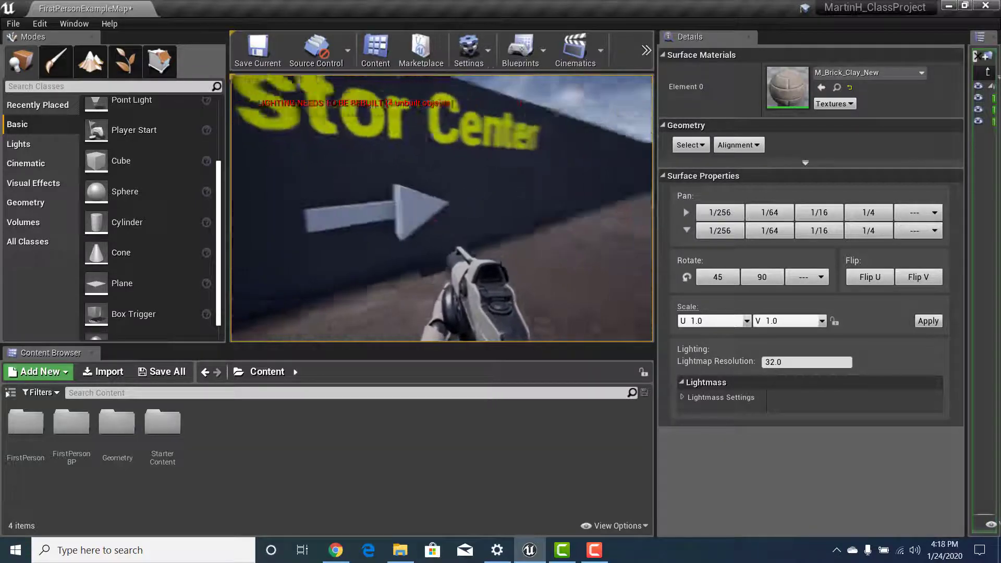
{"action": "key", "text": "w"}
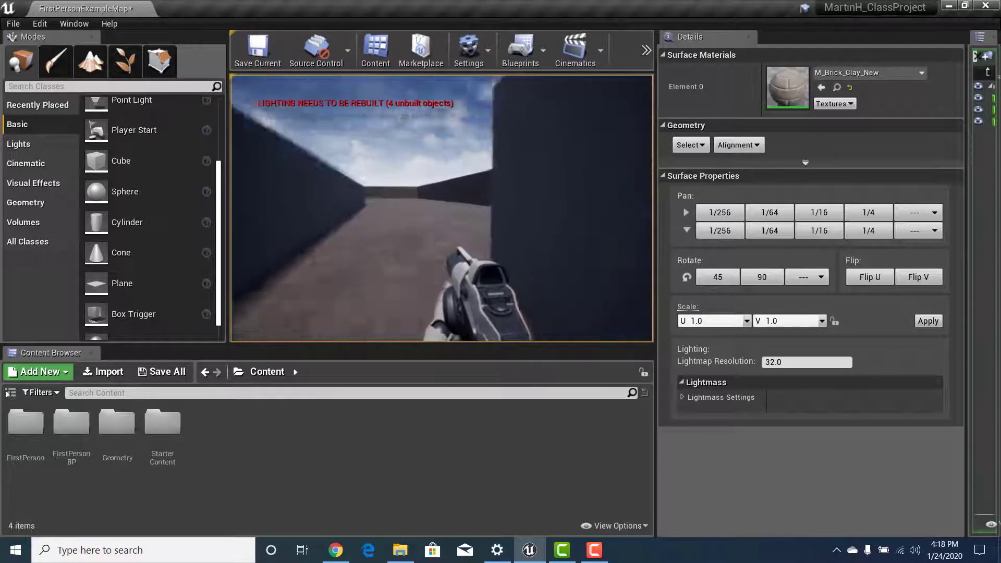
{"action": "key", "text": "w"}
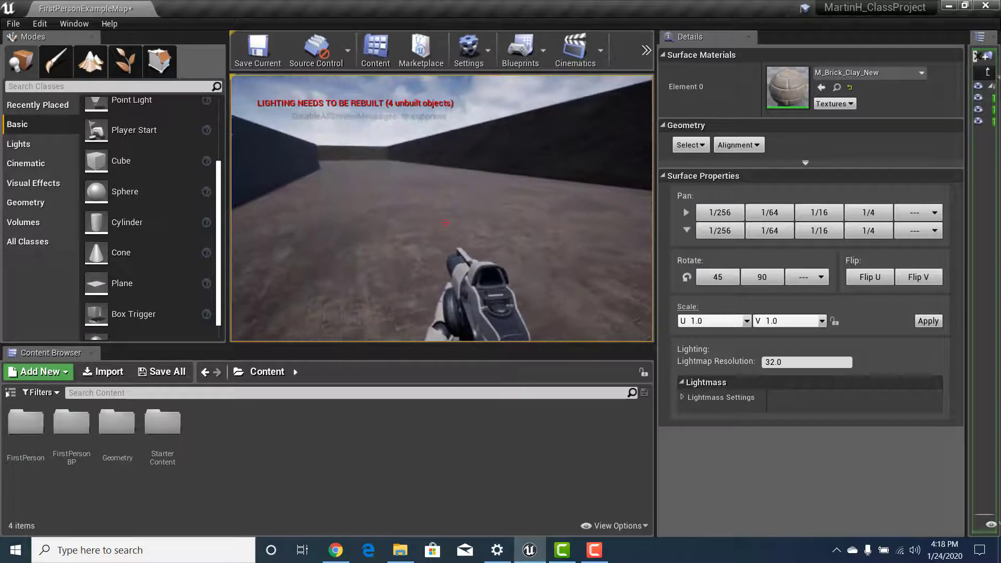